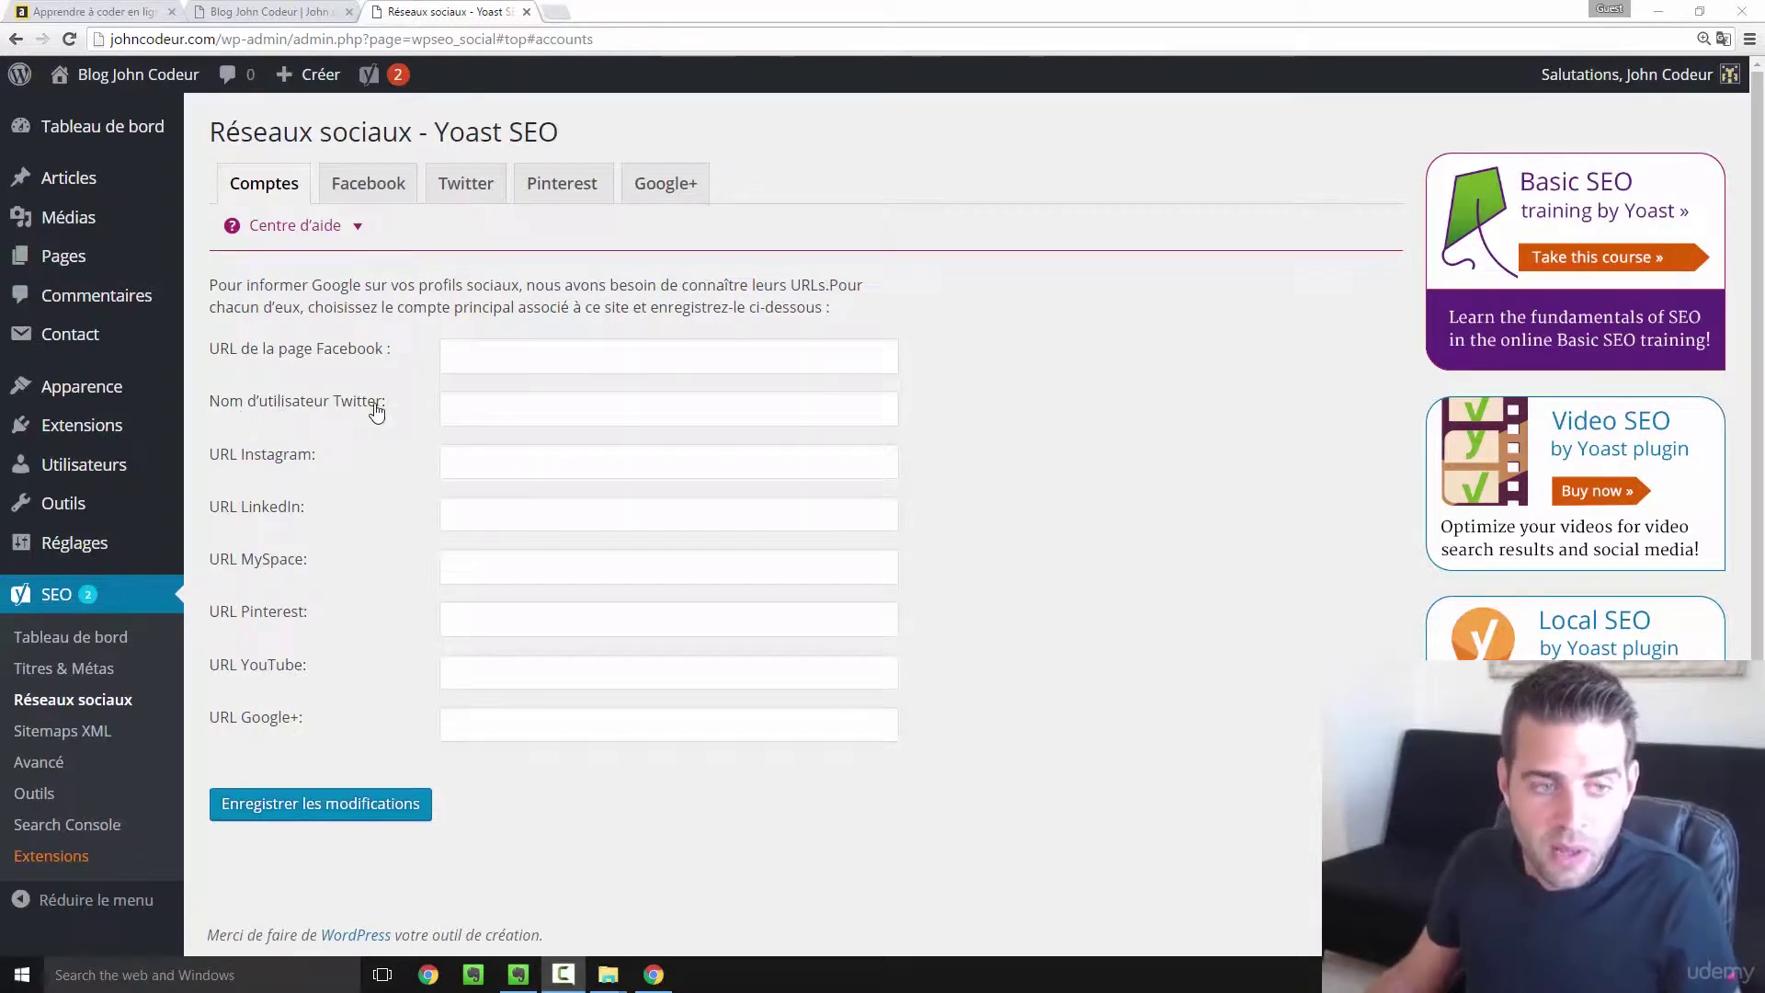
- Open the Facebook, Twitter and YouTube pages linked on apprendre-a-coder.com in separate tabs, and return to the Yoast social settings
left_click(144, 9)
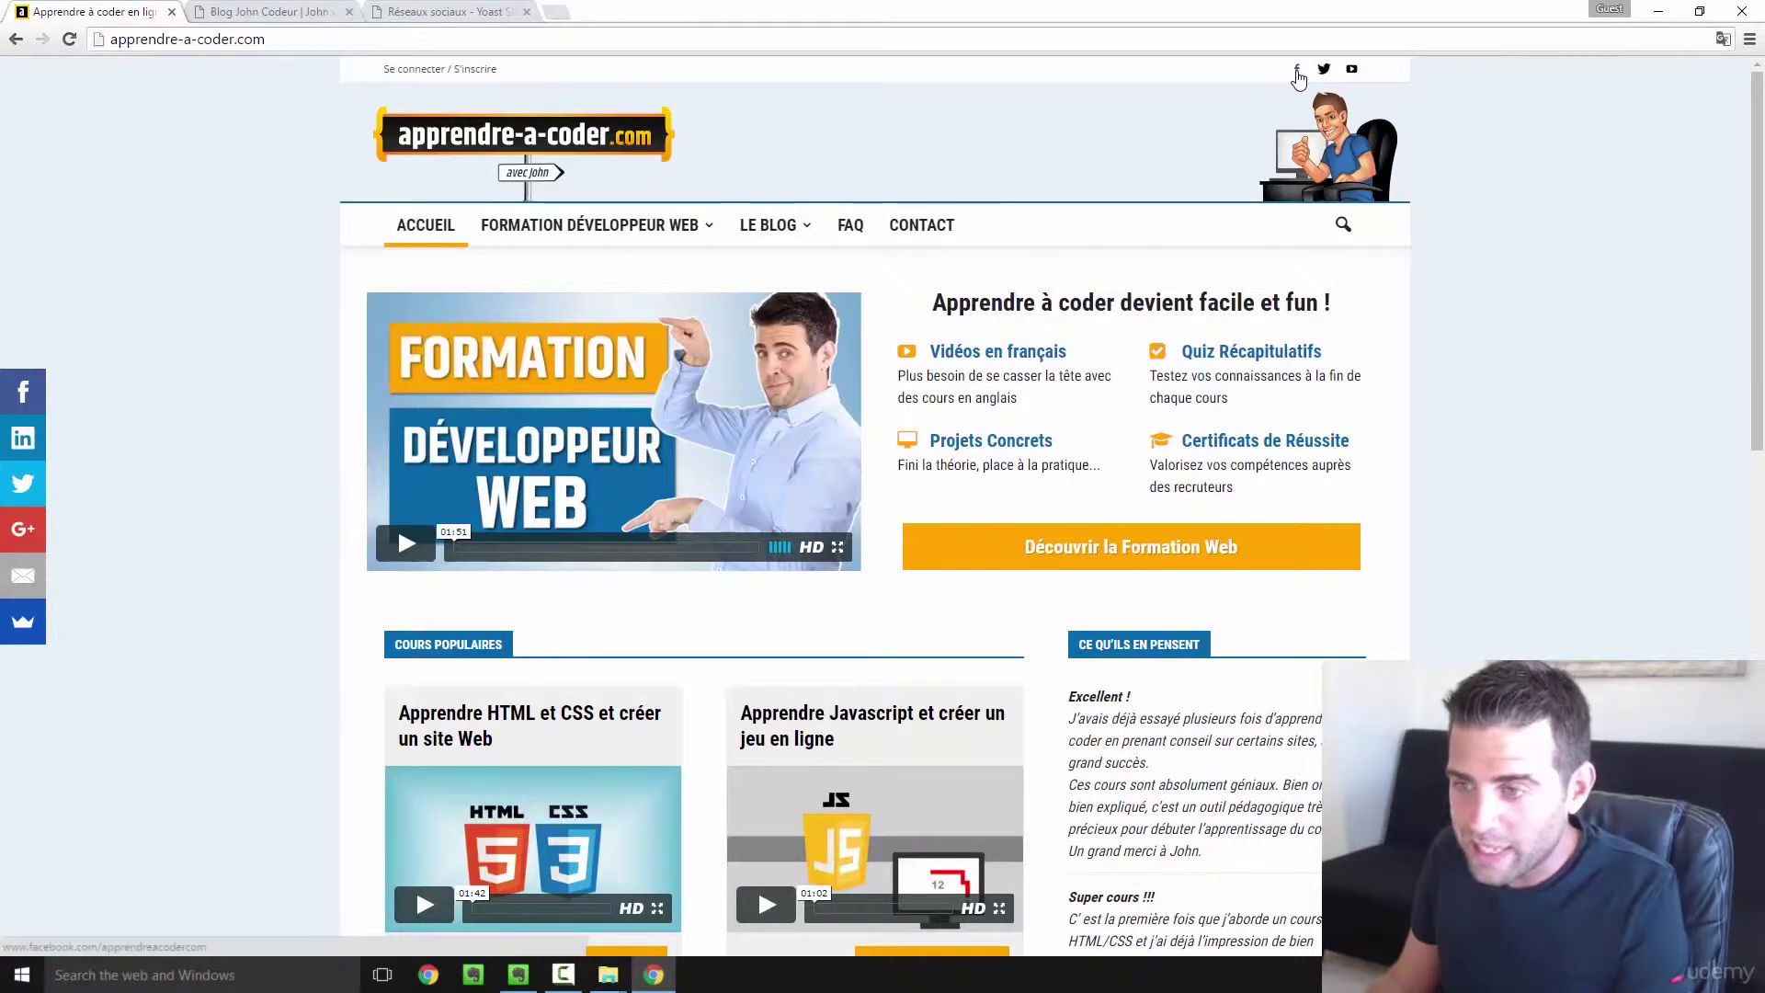
right_click(1296, 70)
left_click(1325, 82)
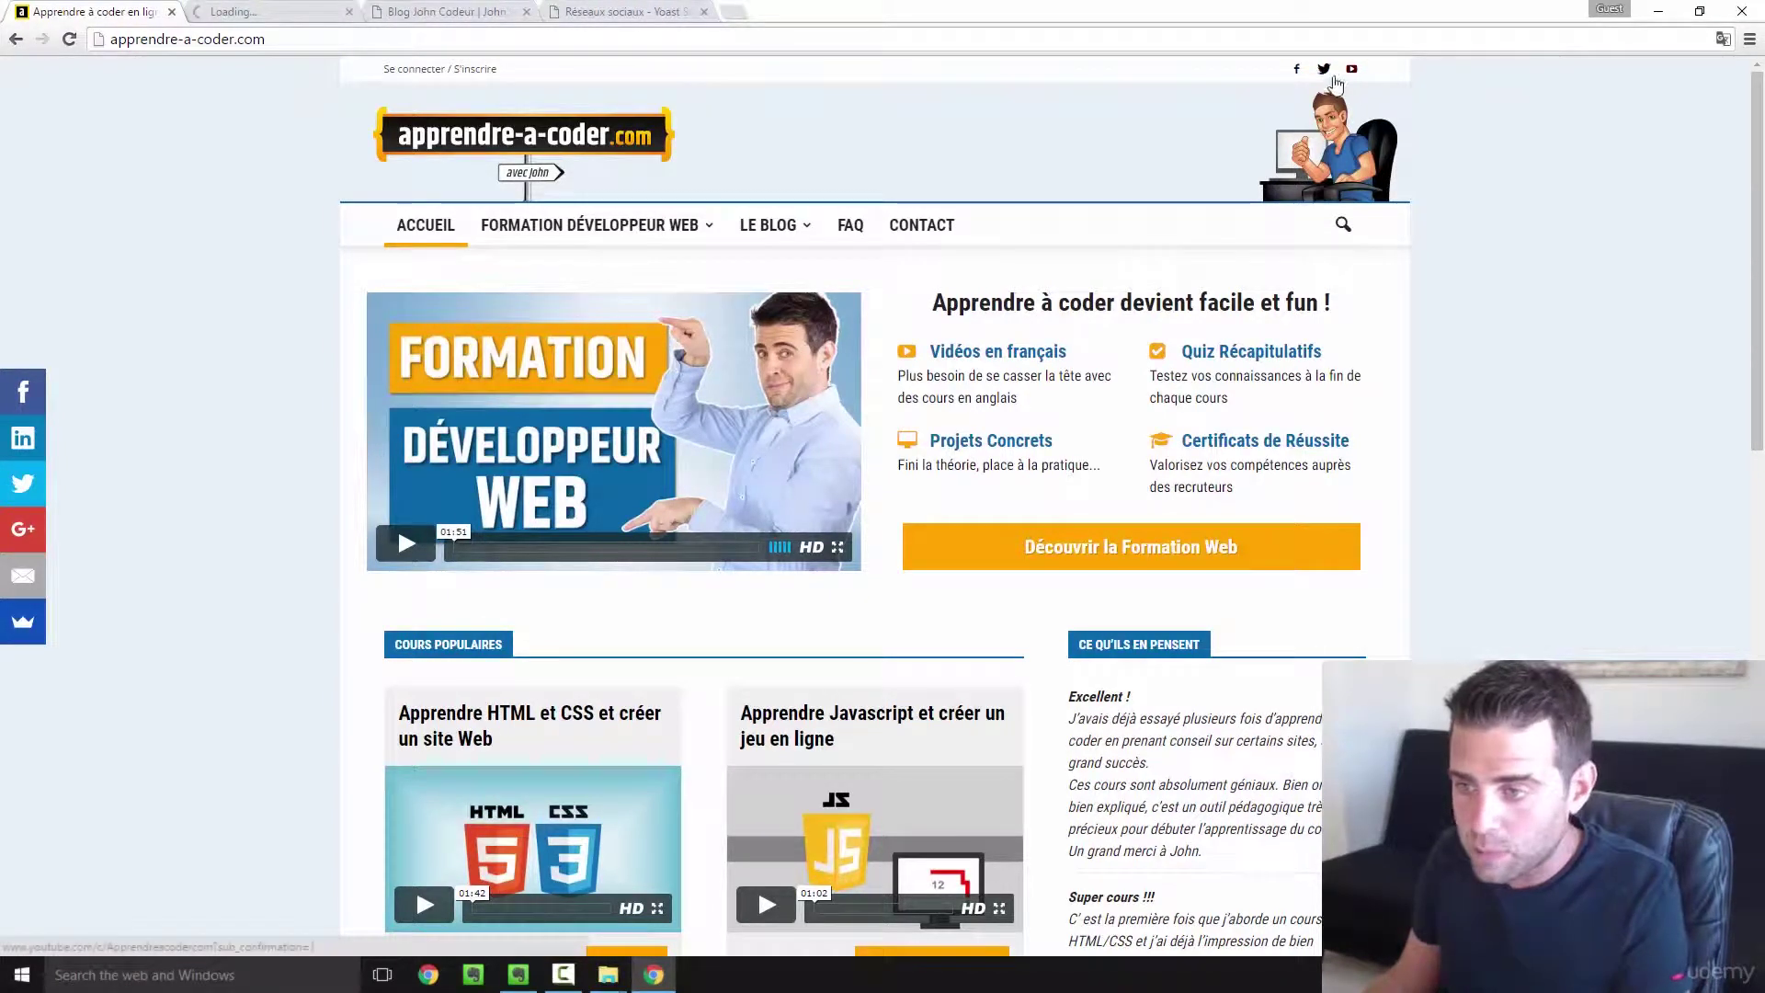
right_click(1325, 74)
left_click(1384, 93)
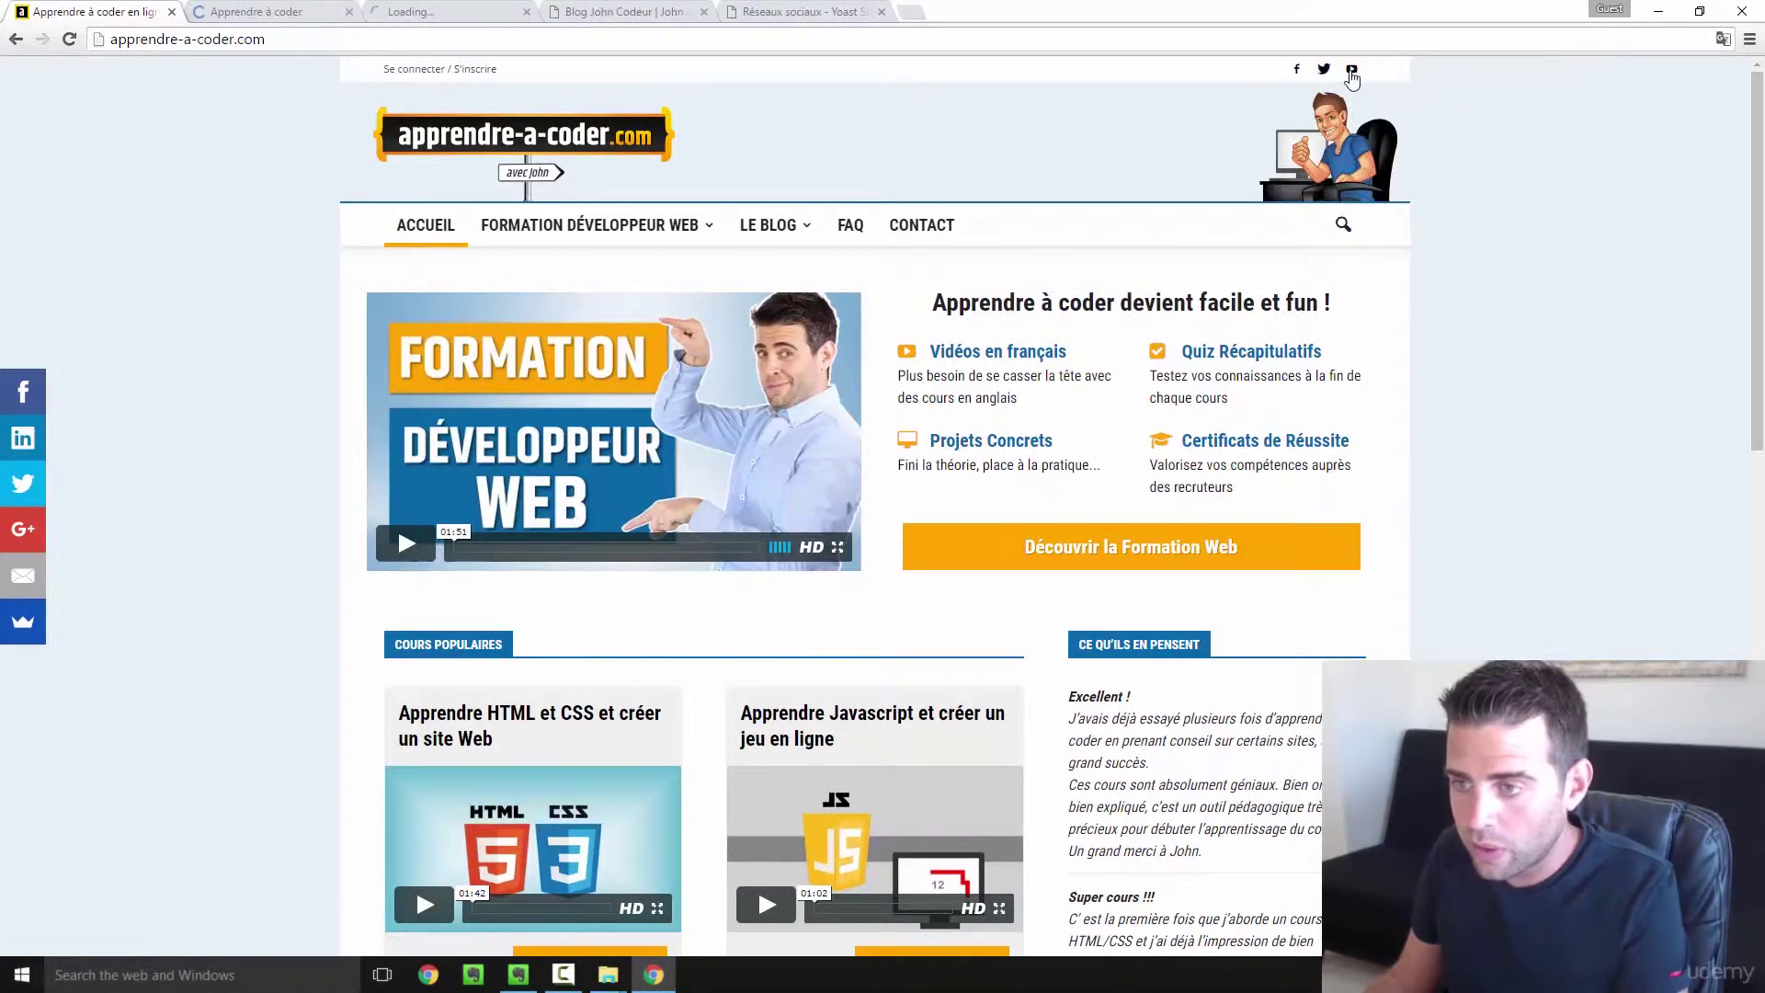
right_click(1352, 71)
left_click(1421, 85)
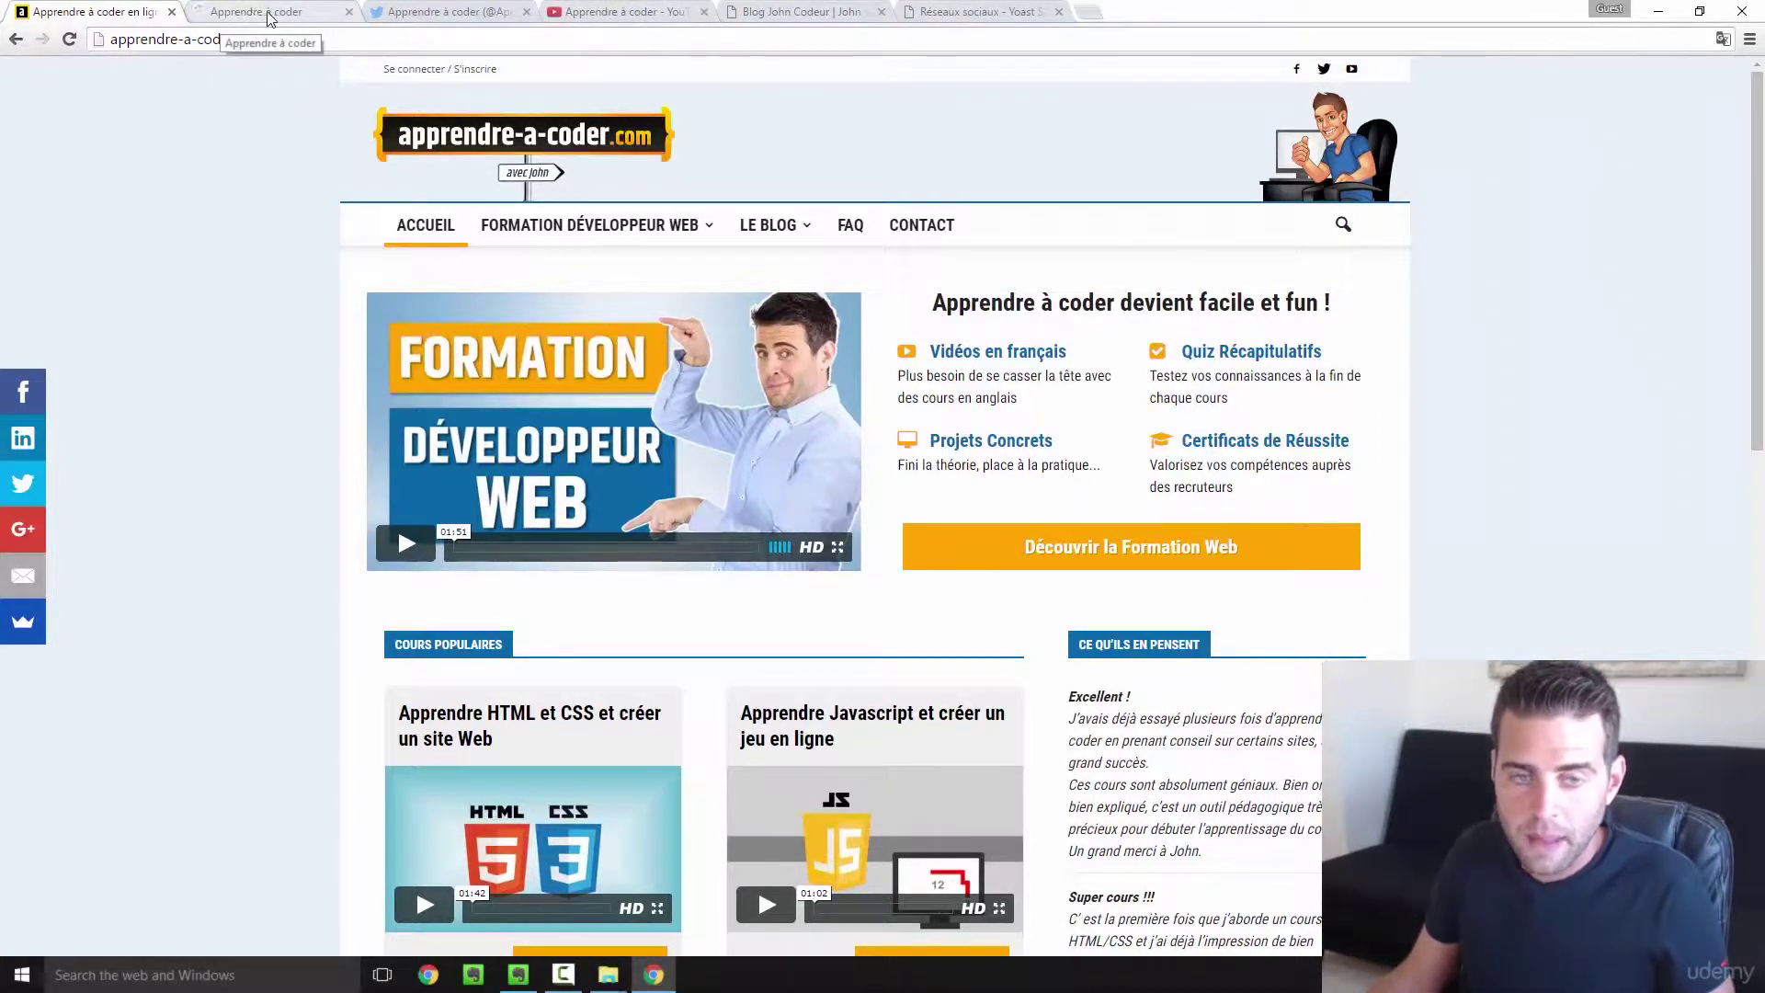
left_click(1017, 14)
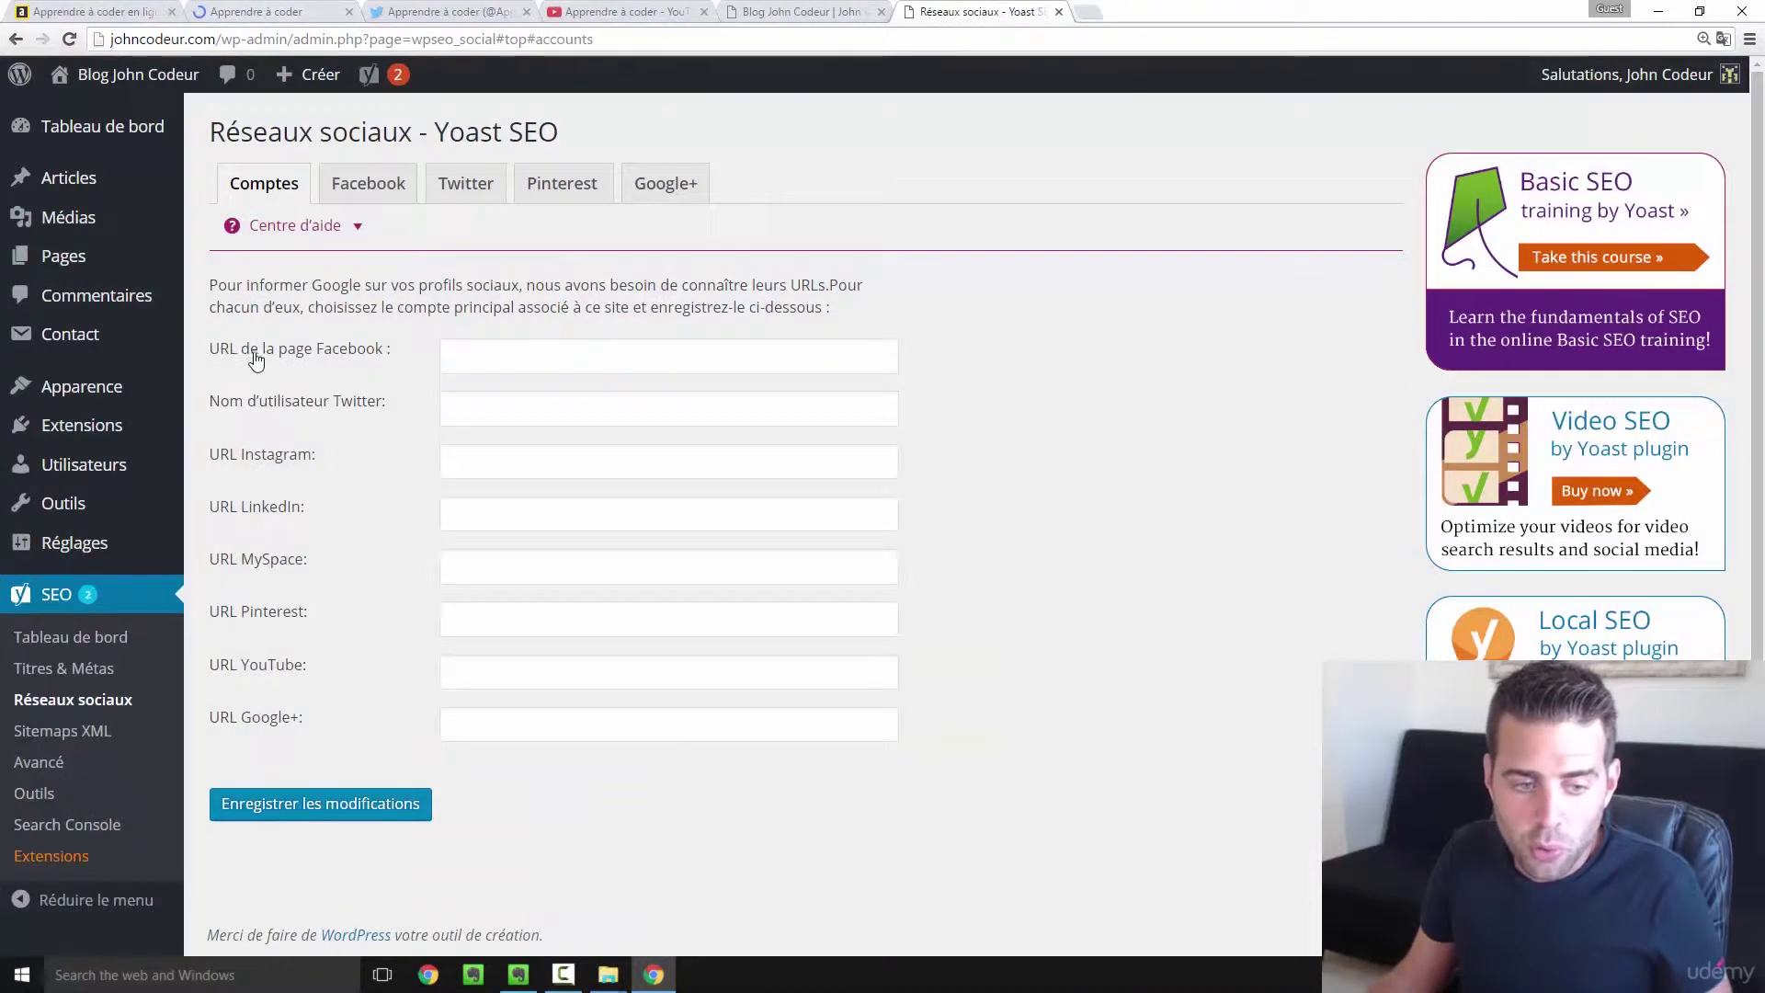
left_click(276, 13)
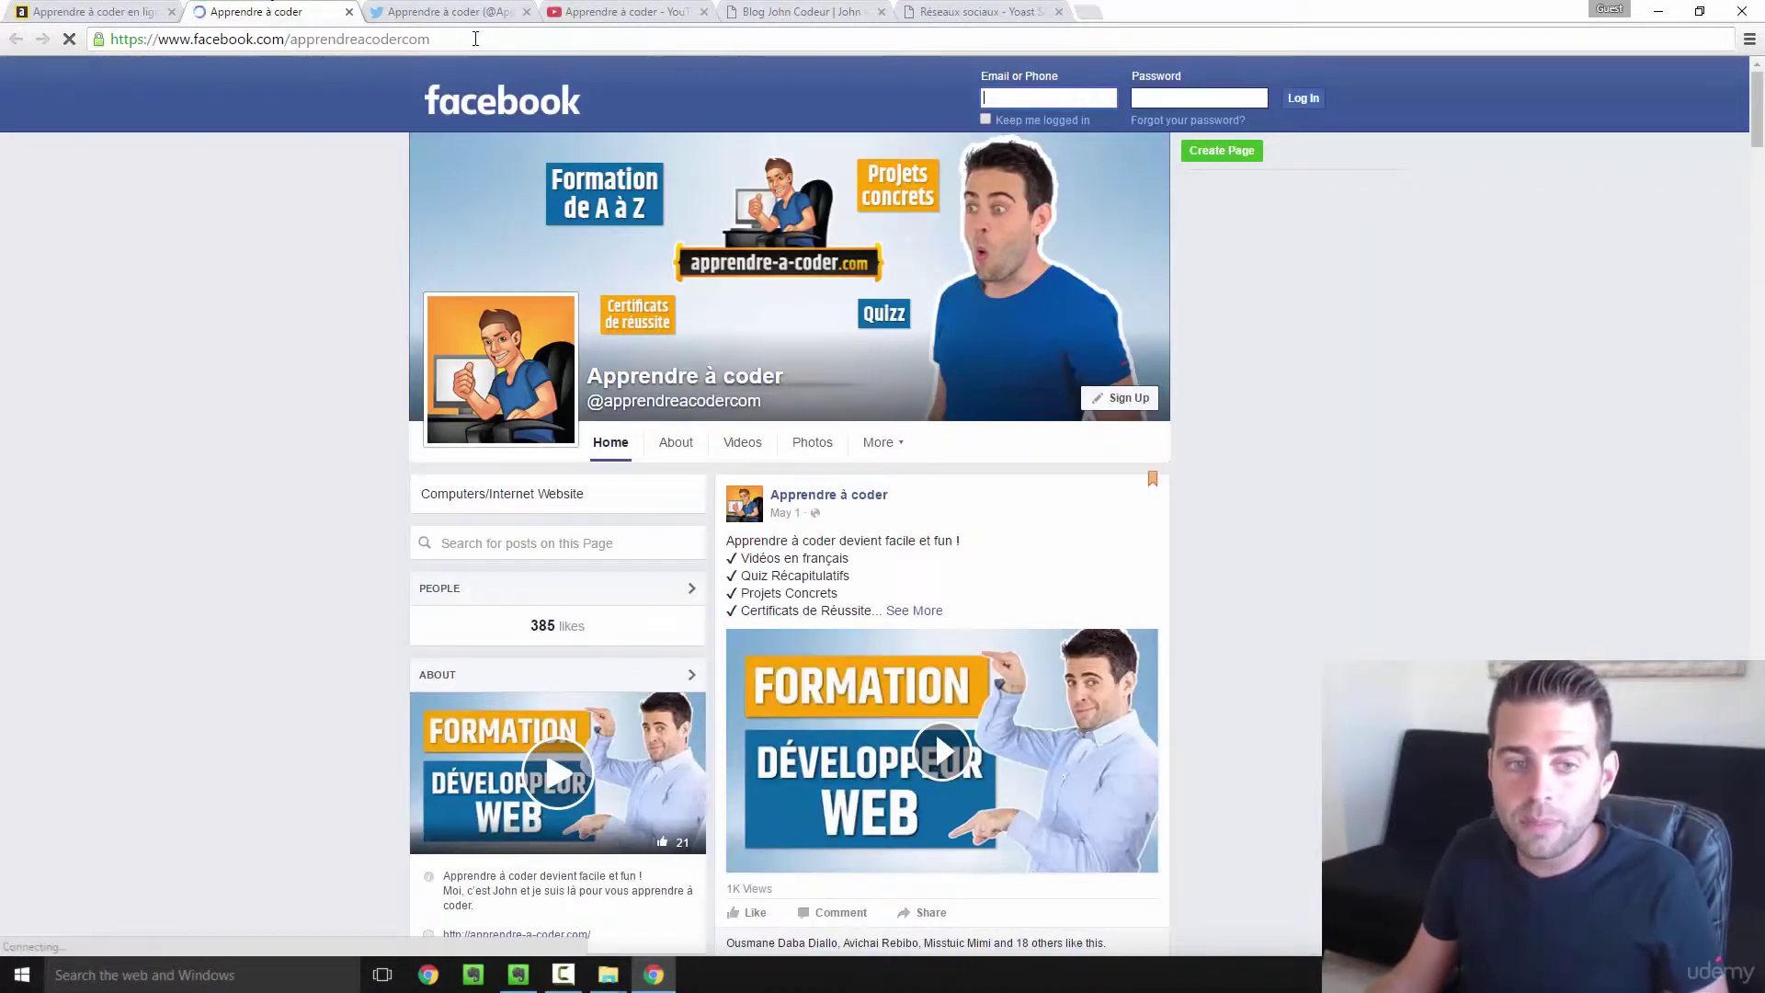
left_click_drag(430, 40, 83, 40)
key("ctrl+c")
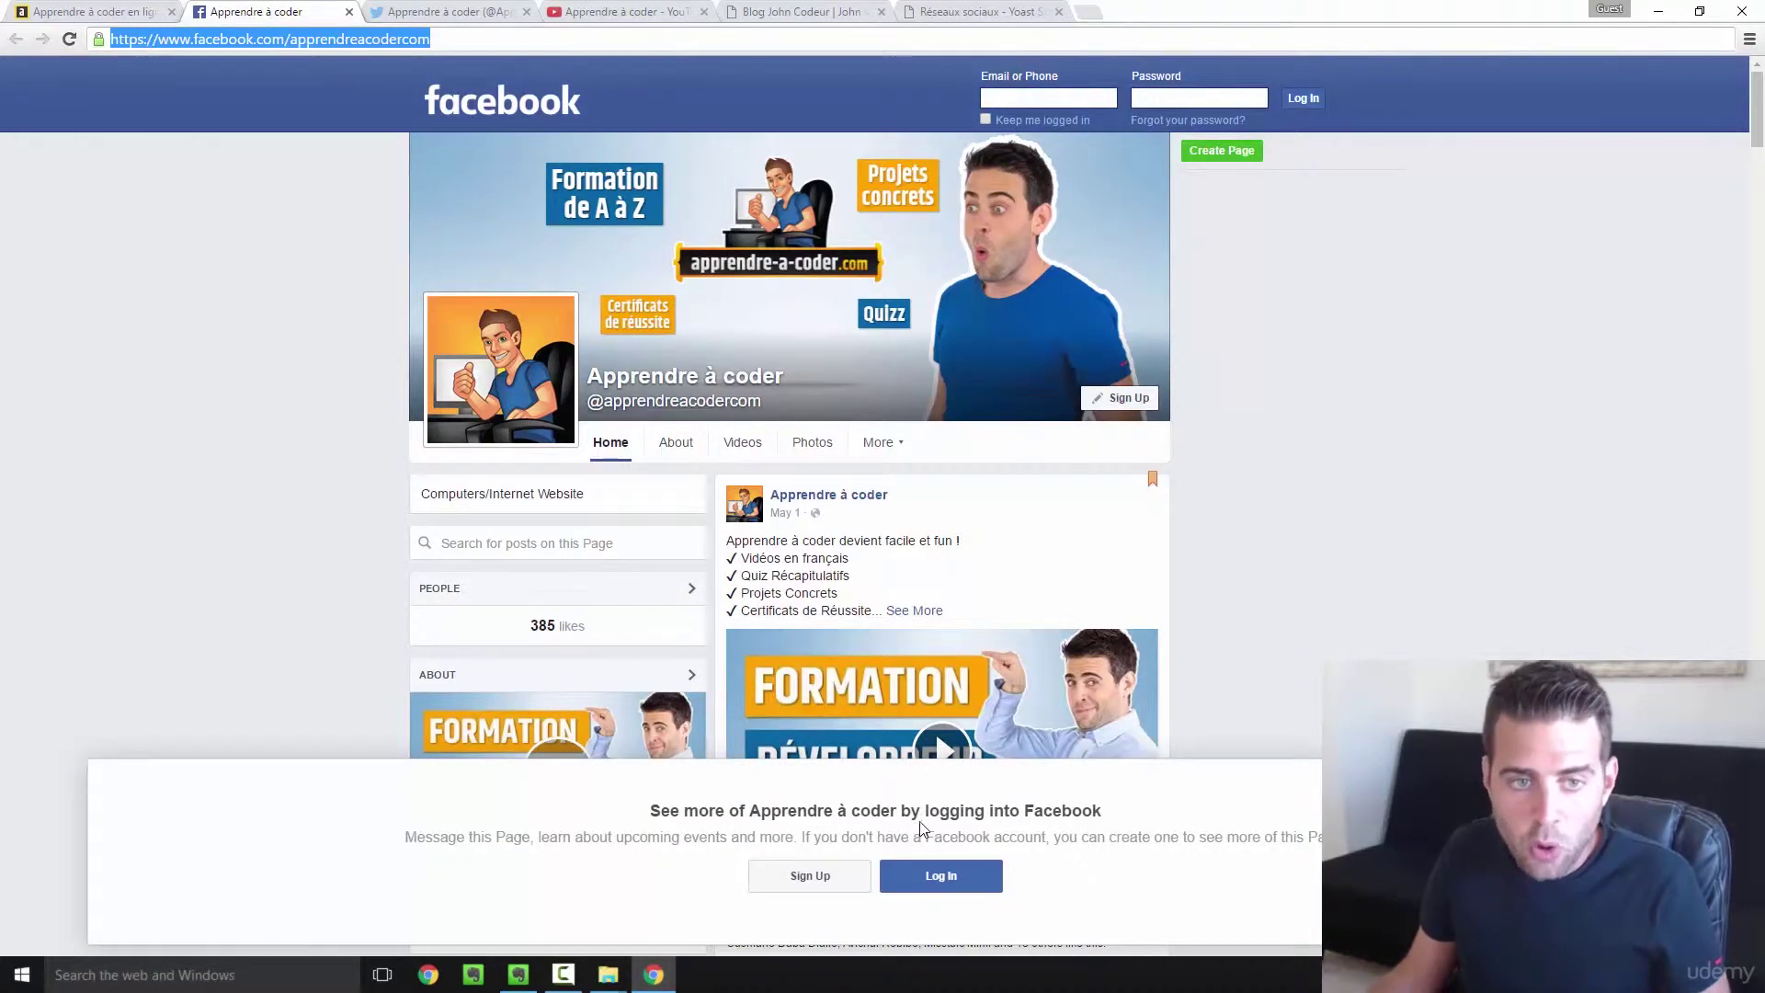
left_click(977, 11)
left_click(571, 365)
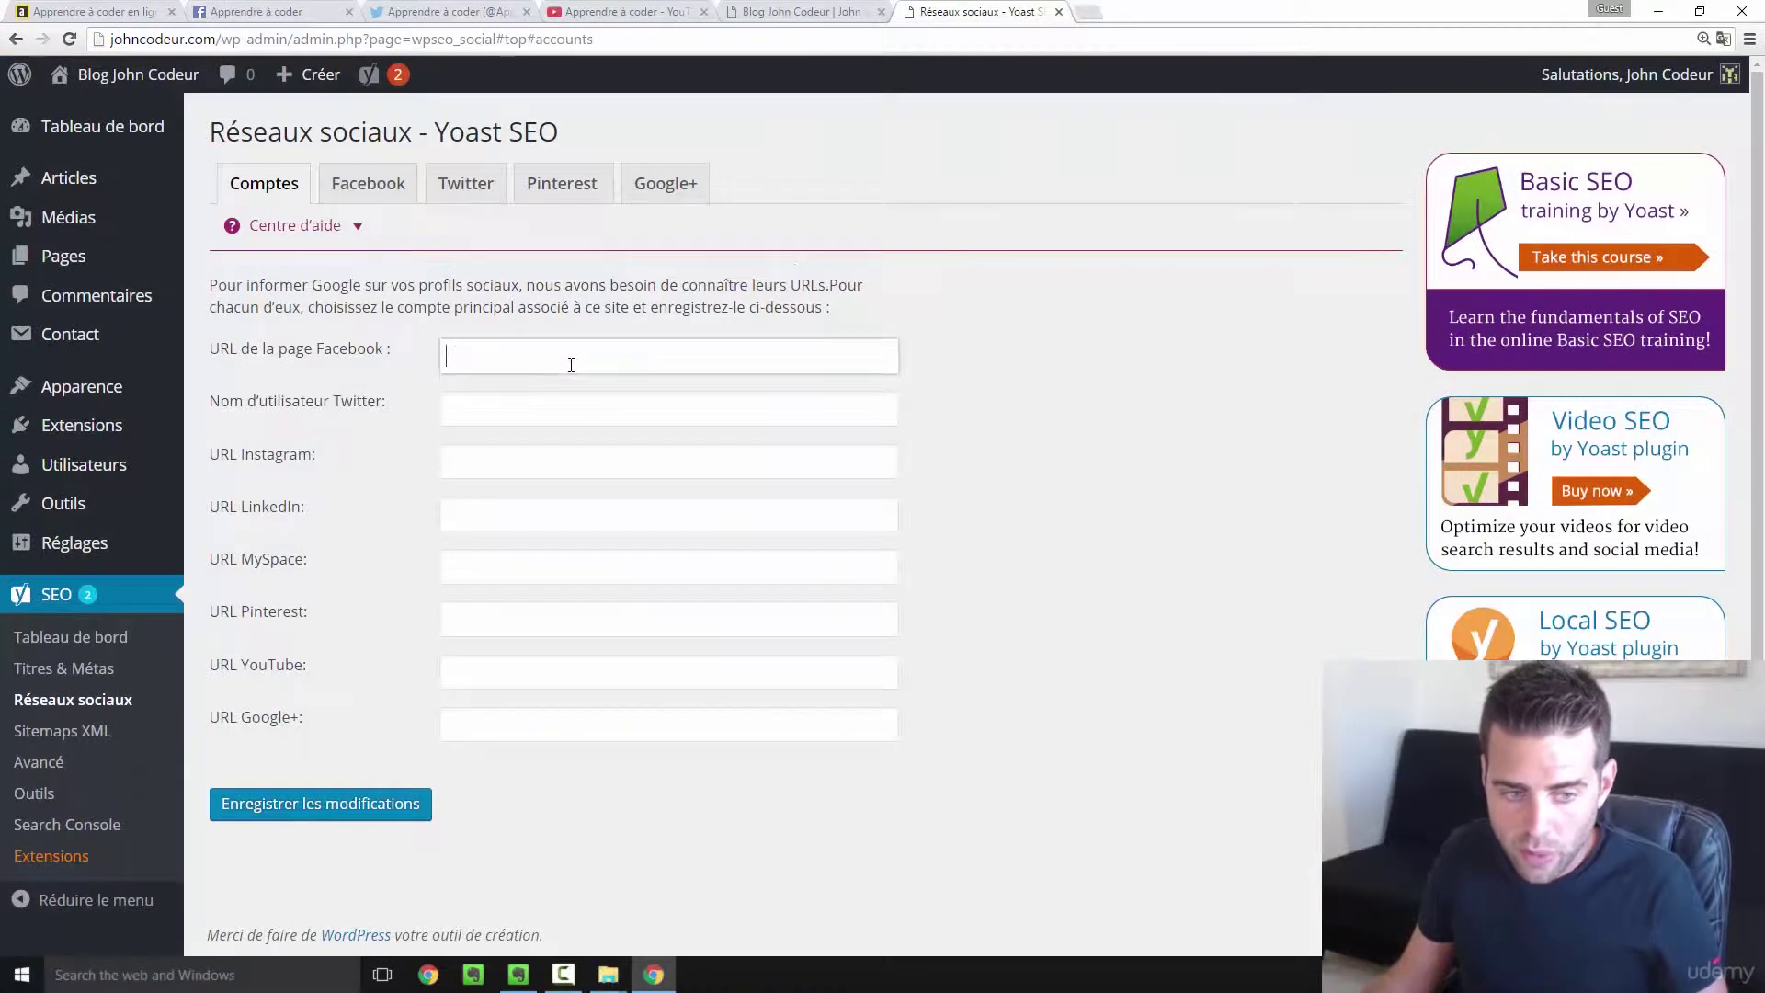
key("ctrl+v")
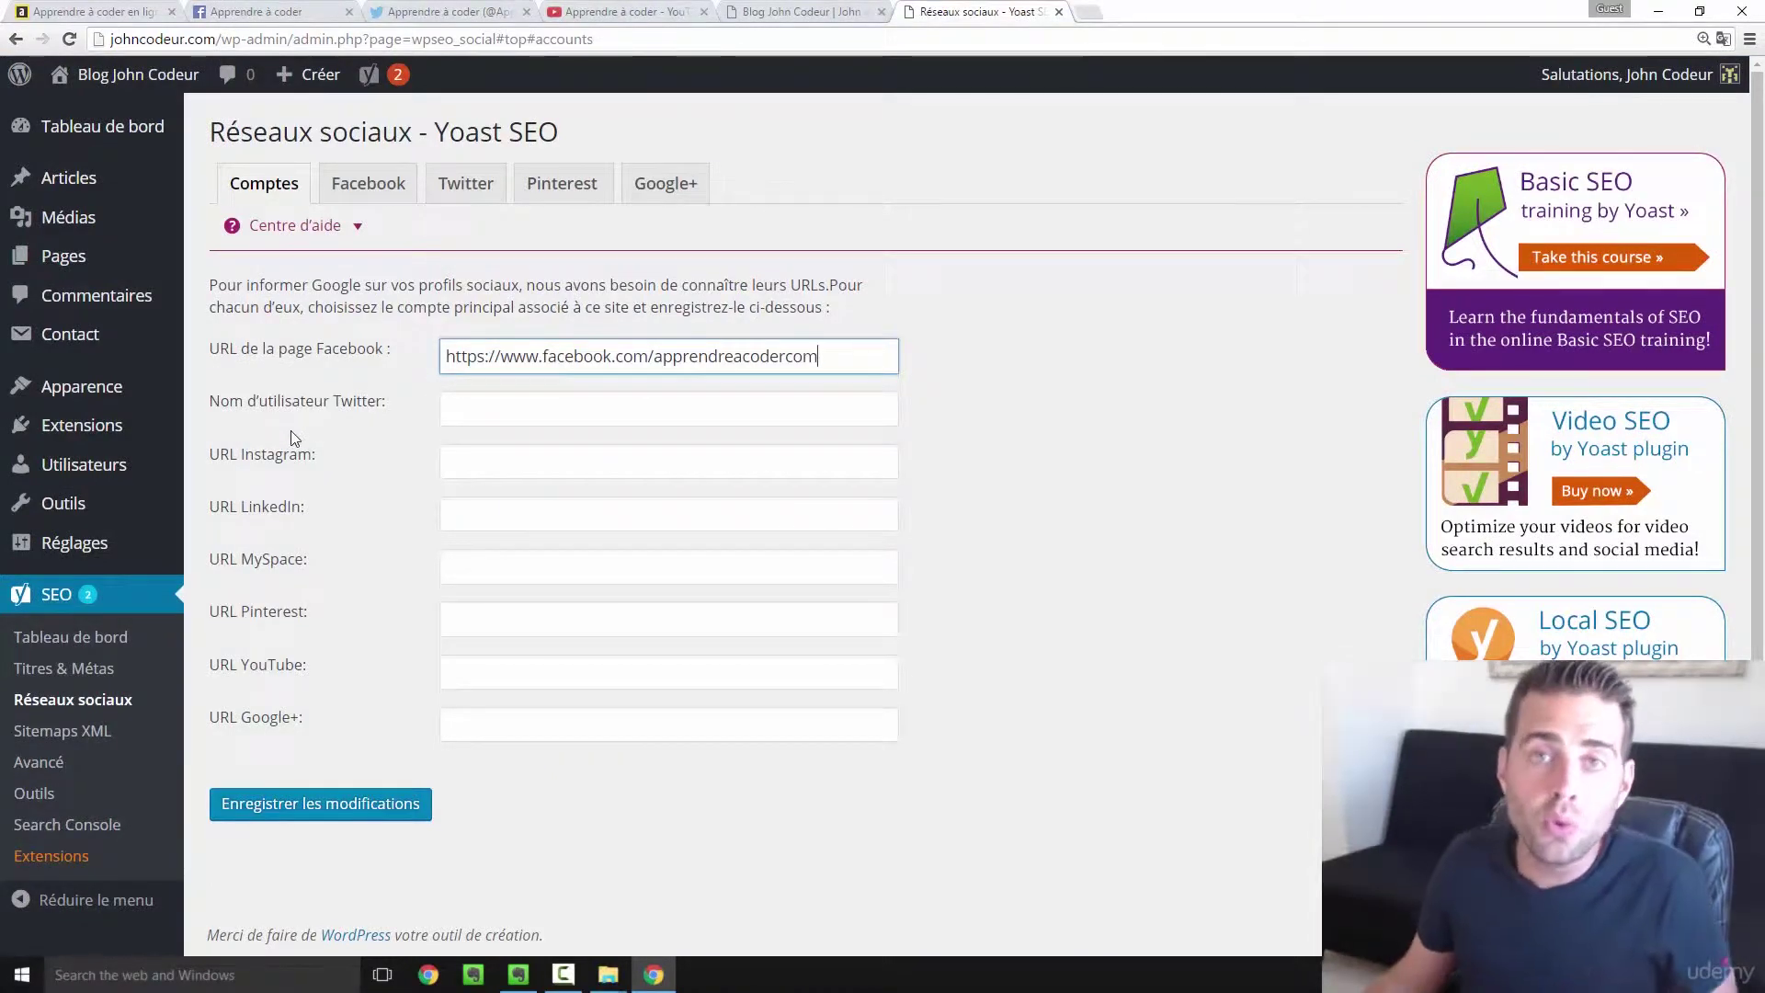
- Copy the username ApprendreACoder from the Twitter page address into the Twitter username setting
left_click(460, 11)
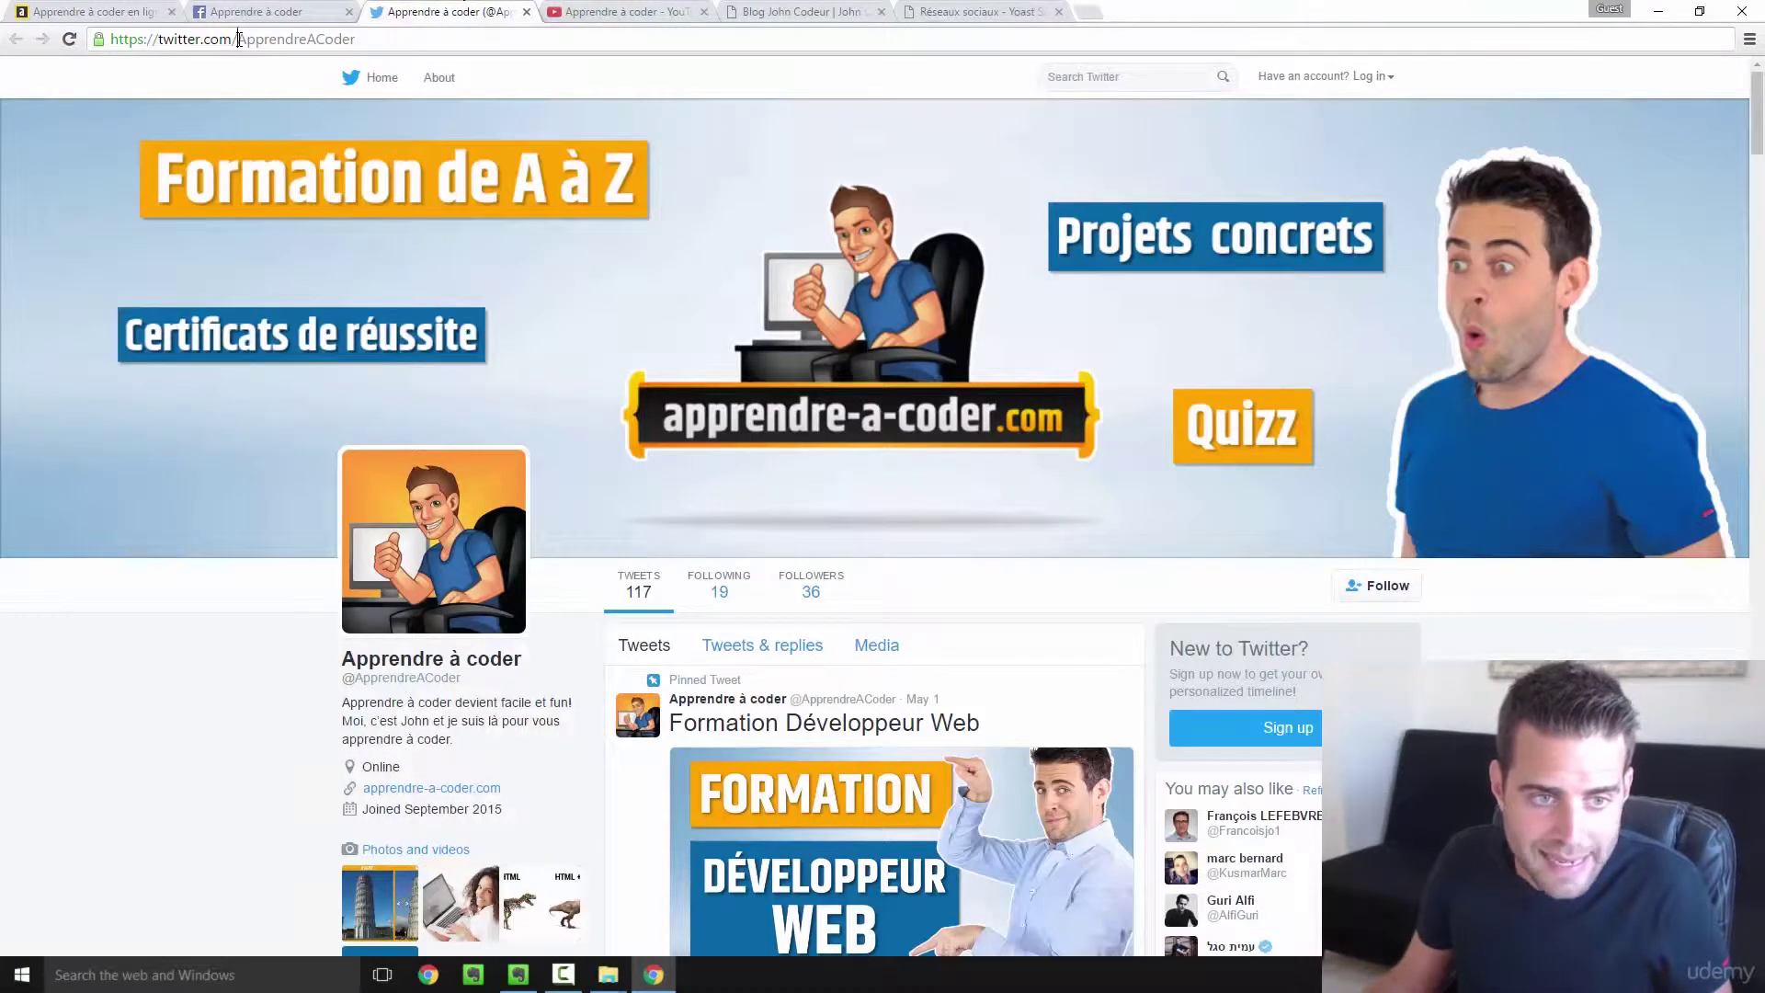
left_click_drag(239, 40, 419, 28)
key("ctrl+c")
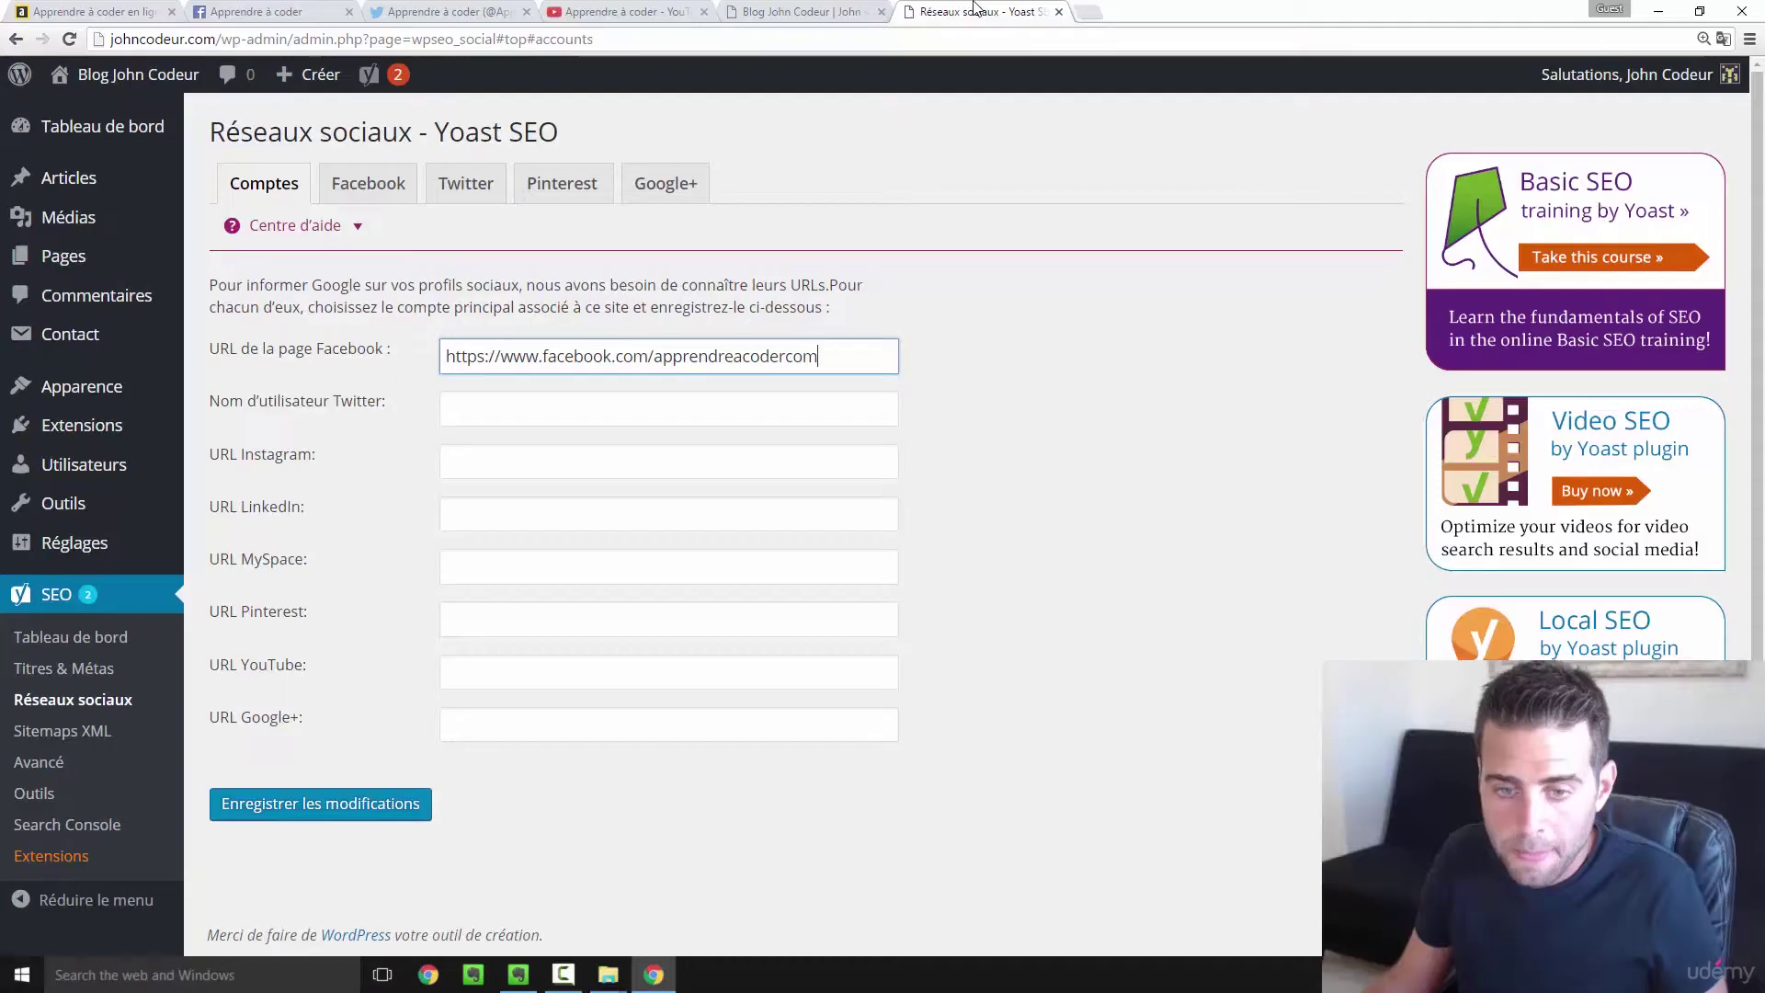
left_click(977, 11)
left_click(550, 409)
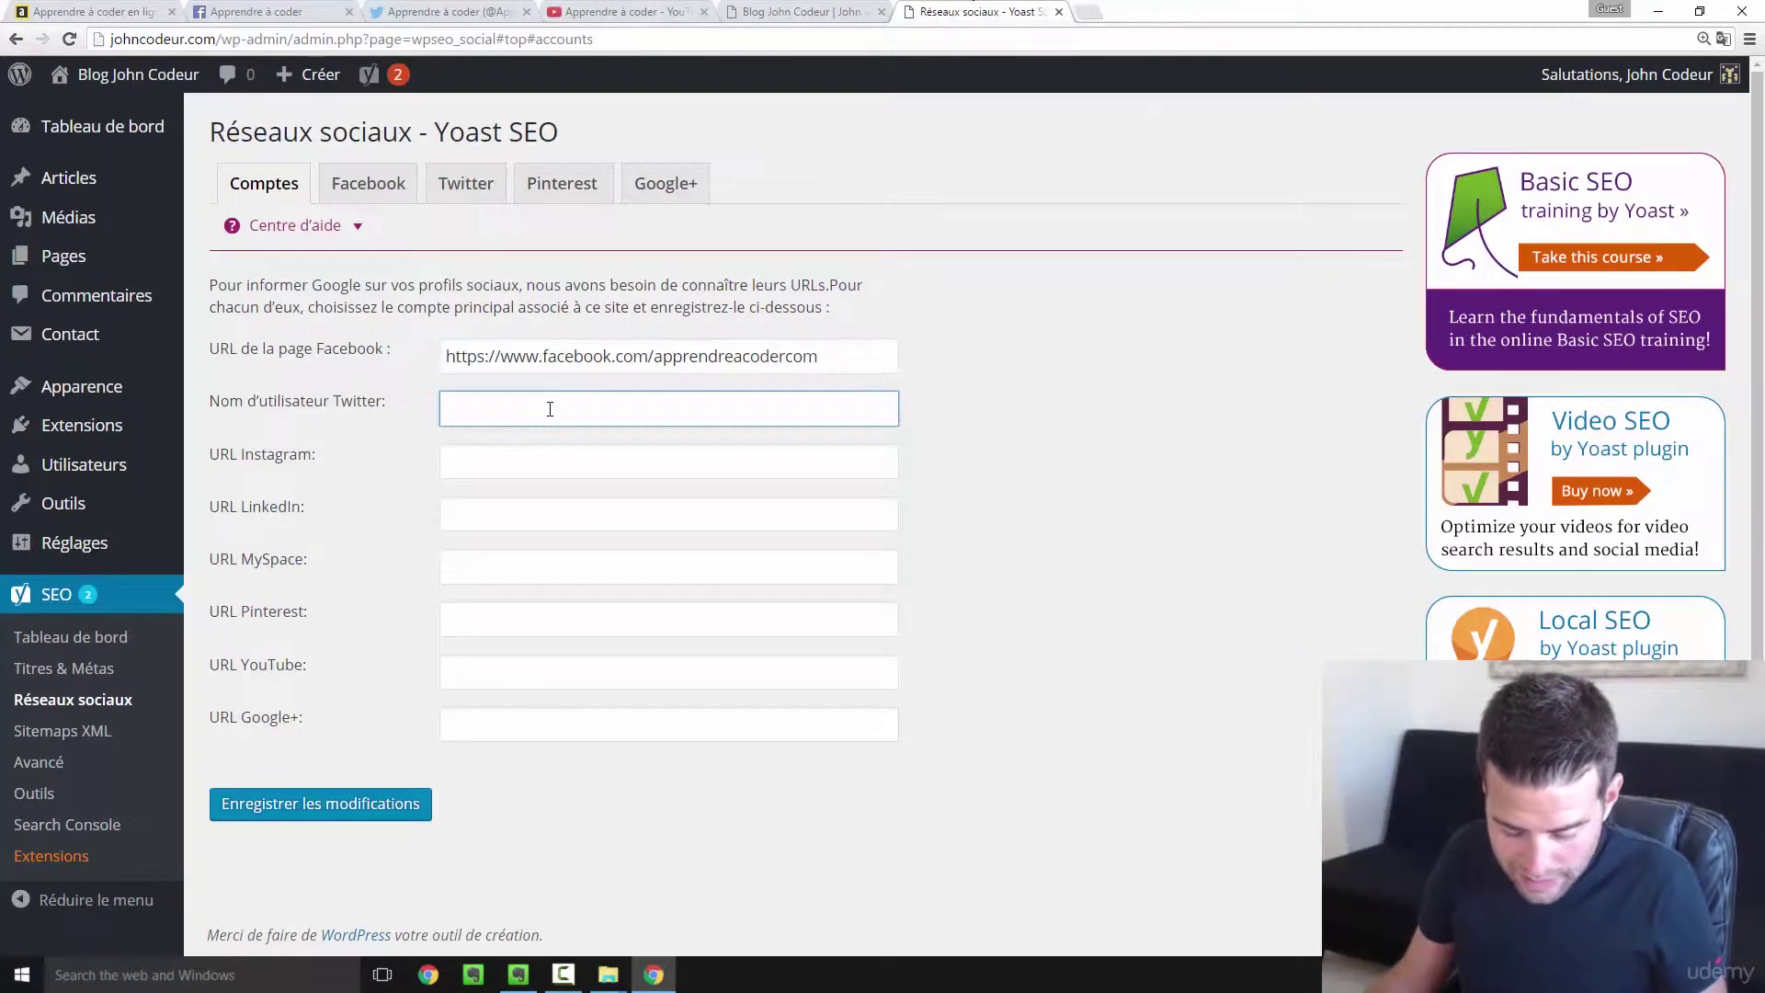
key("ctrl+v")
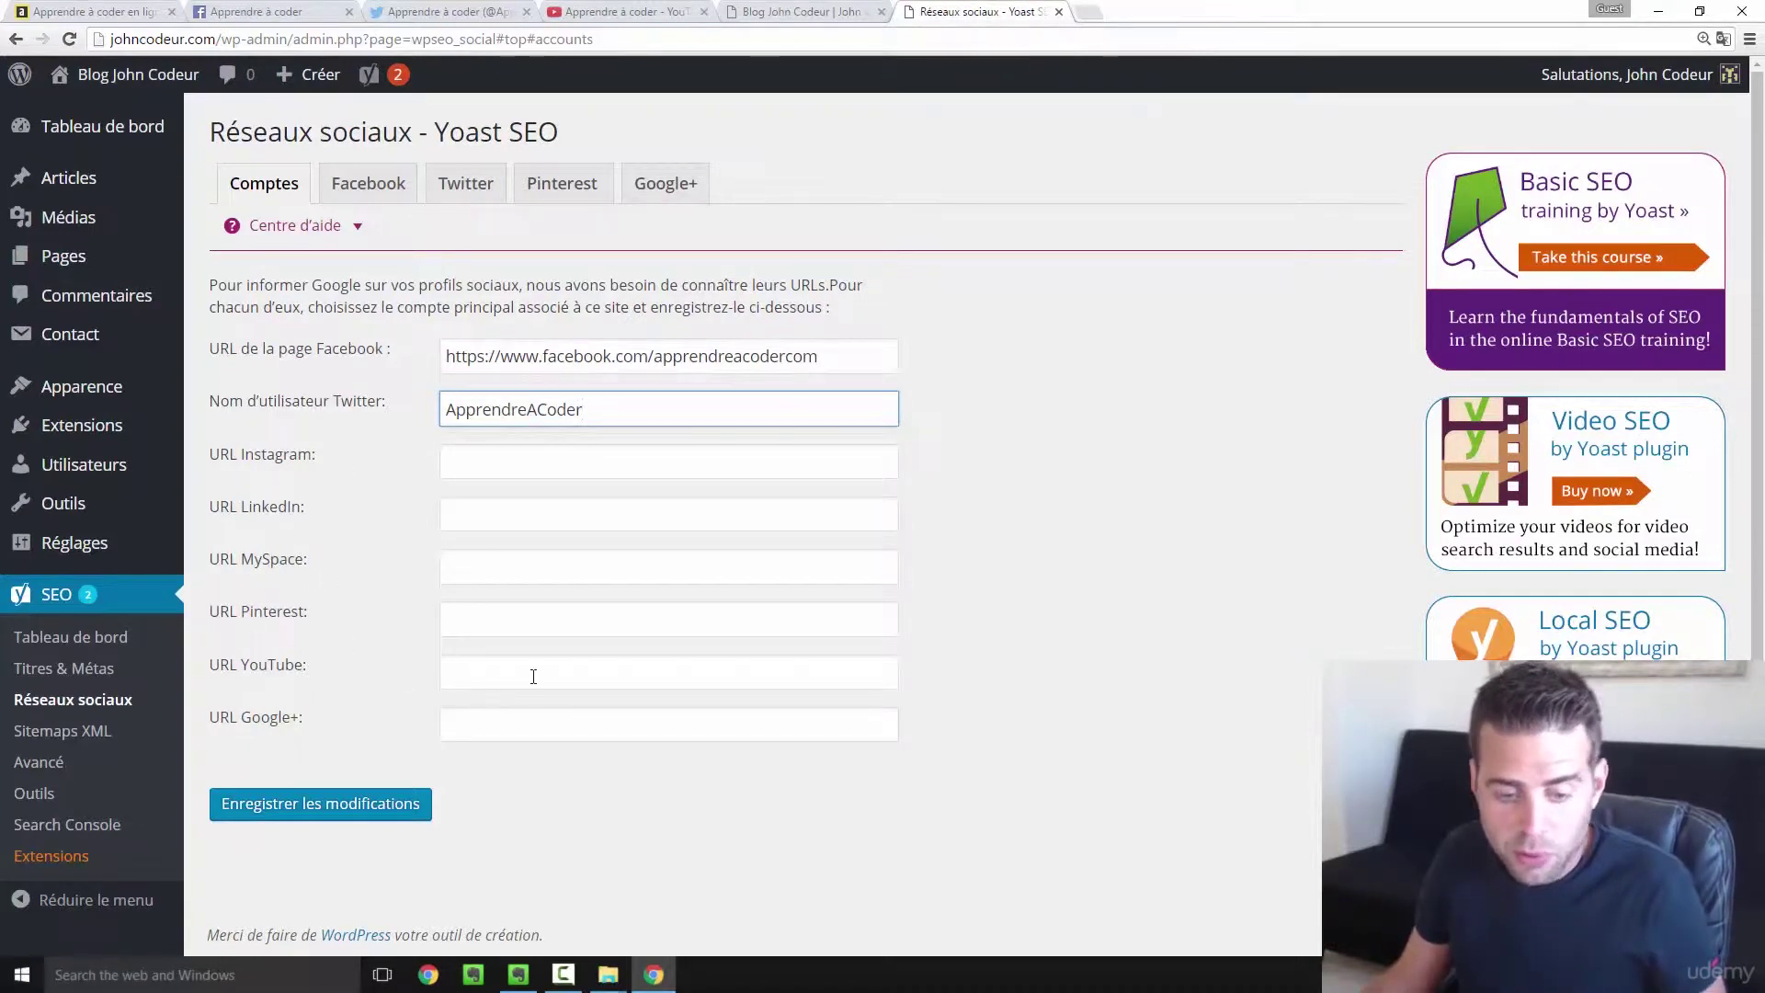
left_click(611, 11)
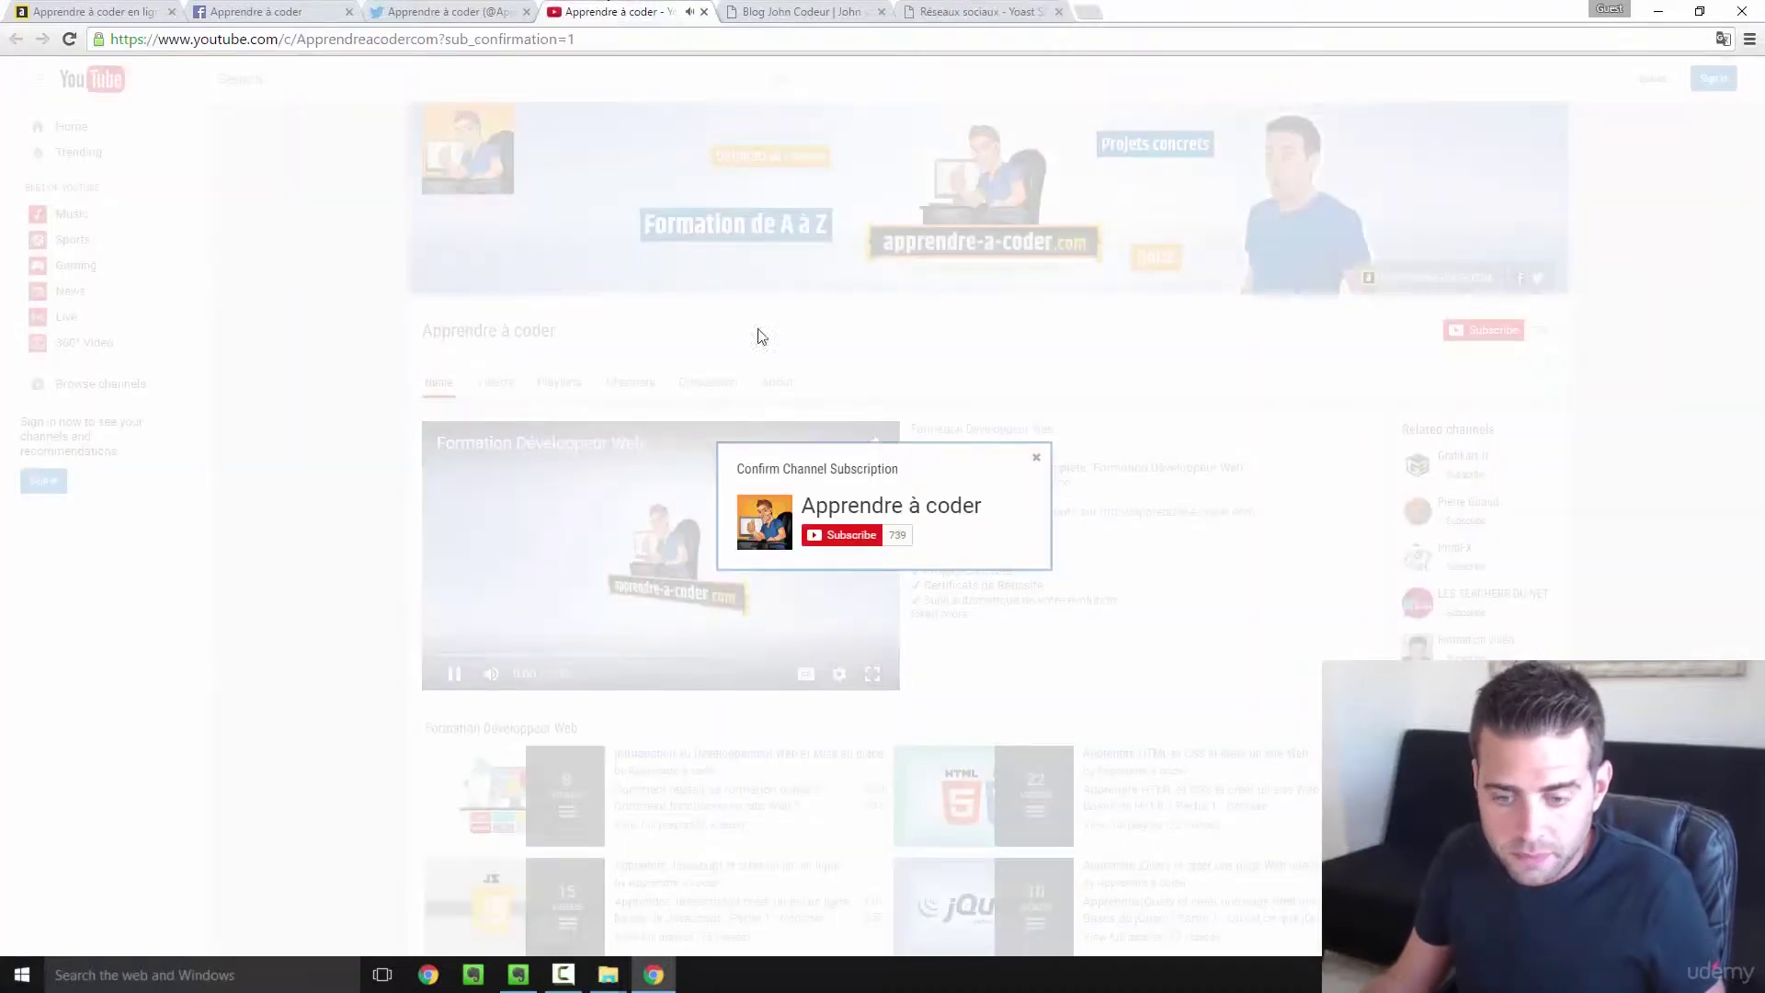
left_click(1036, 457)
left_click(462, 683)
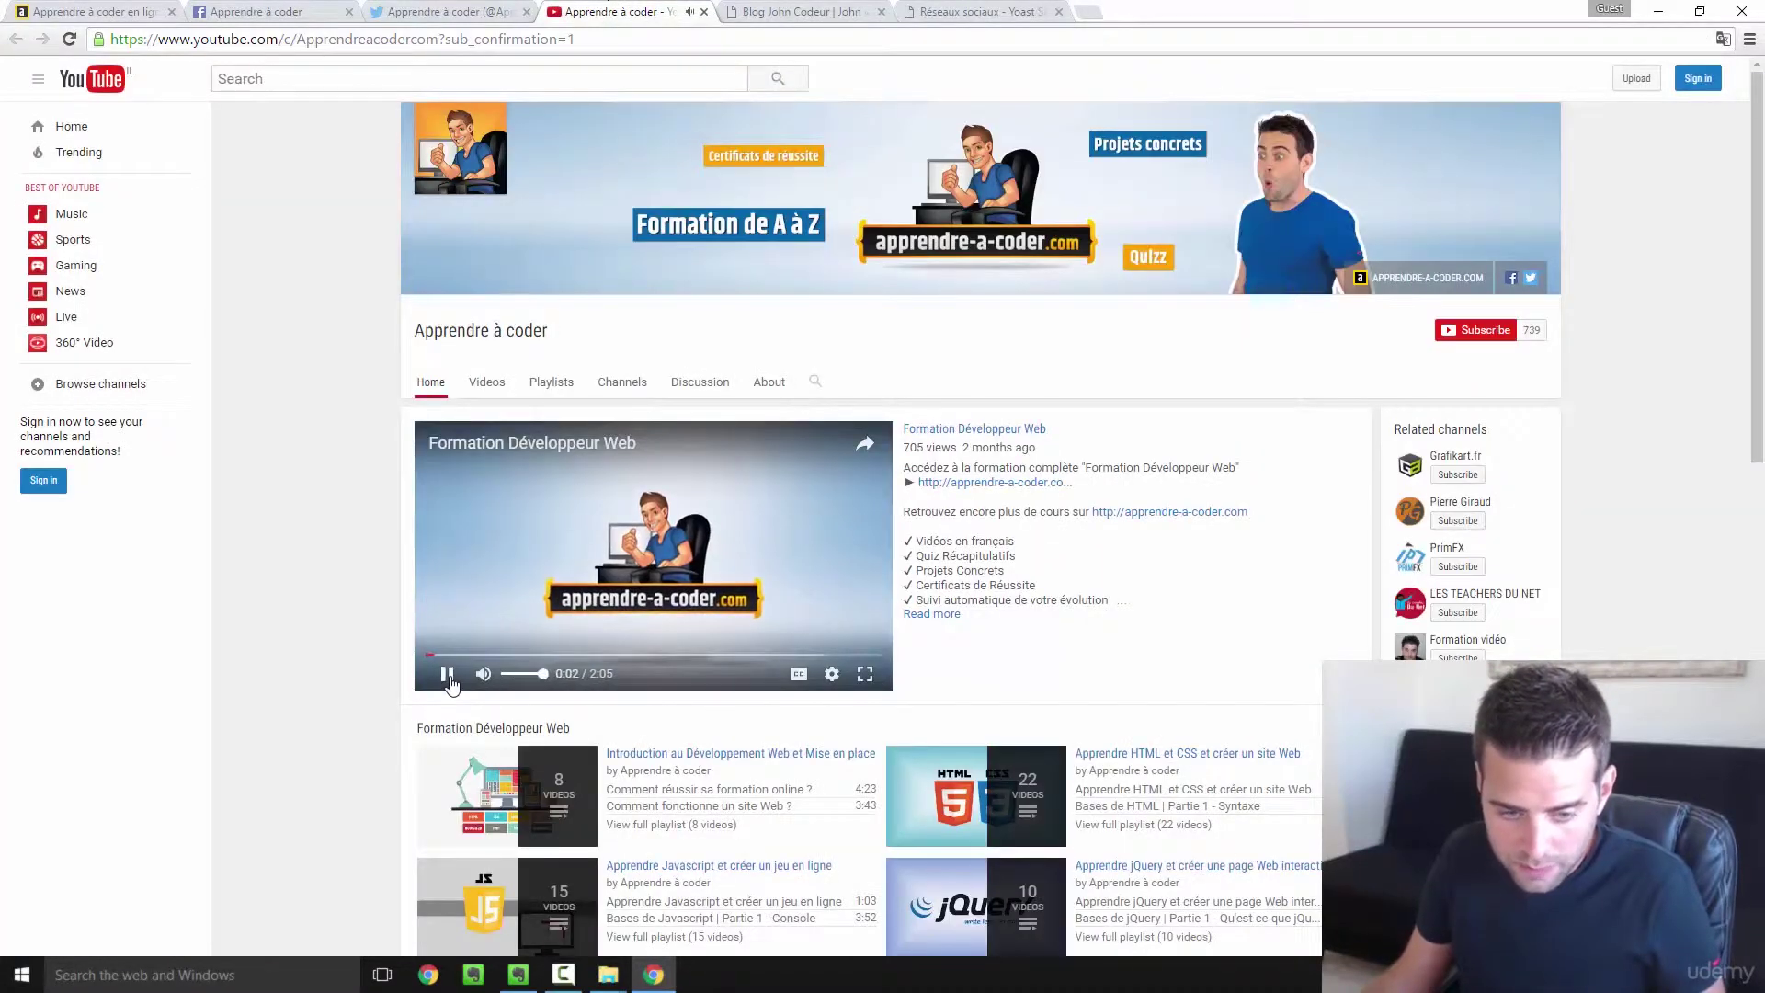
left_click_drag(446, 39, 579, 39)
key("BackSpace")
left_click_drag(470, 39, 110, 40)
key("ctrl+c")
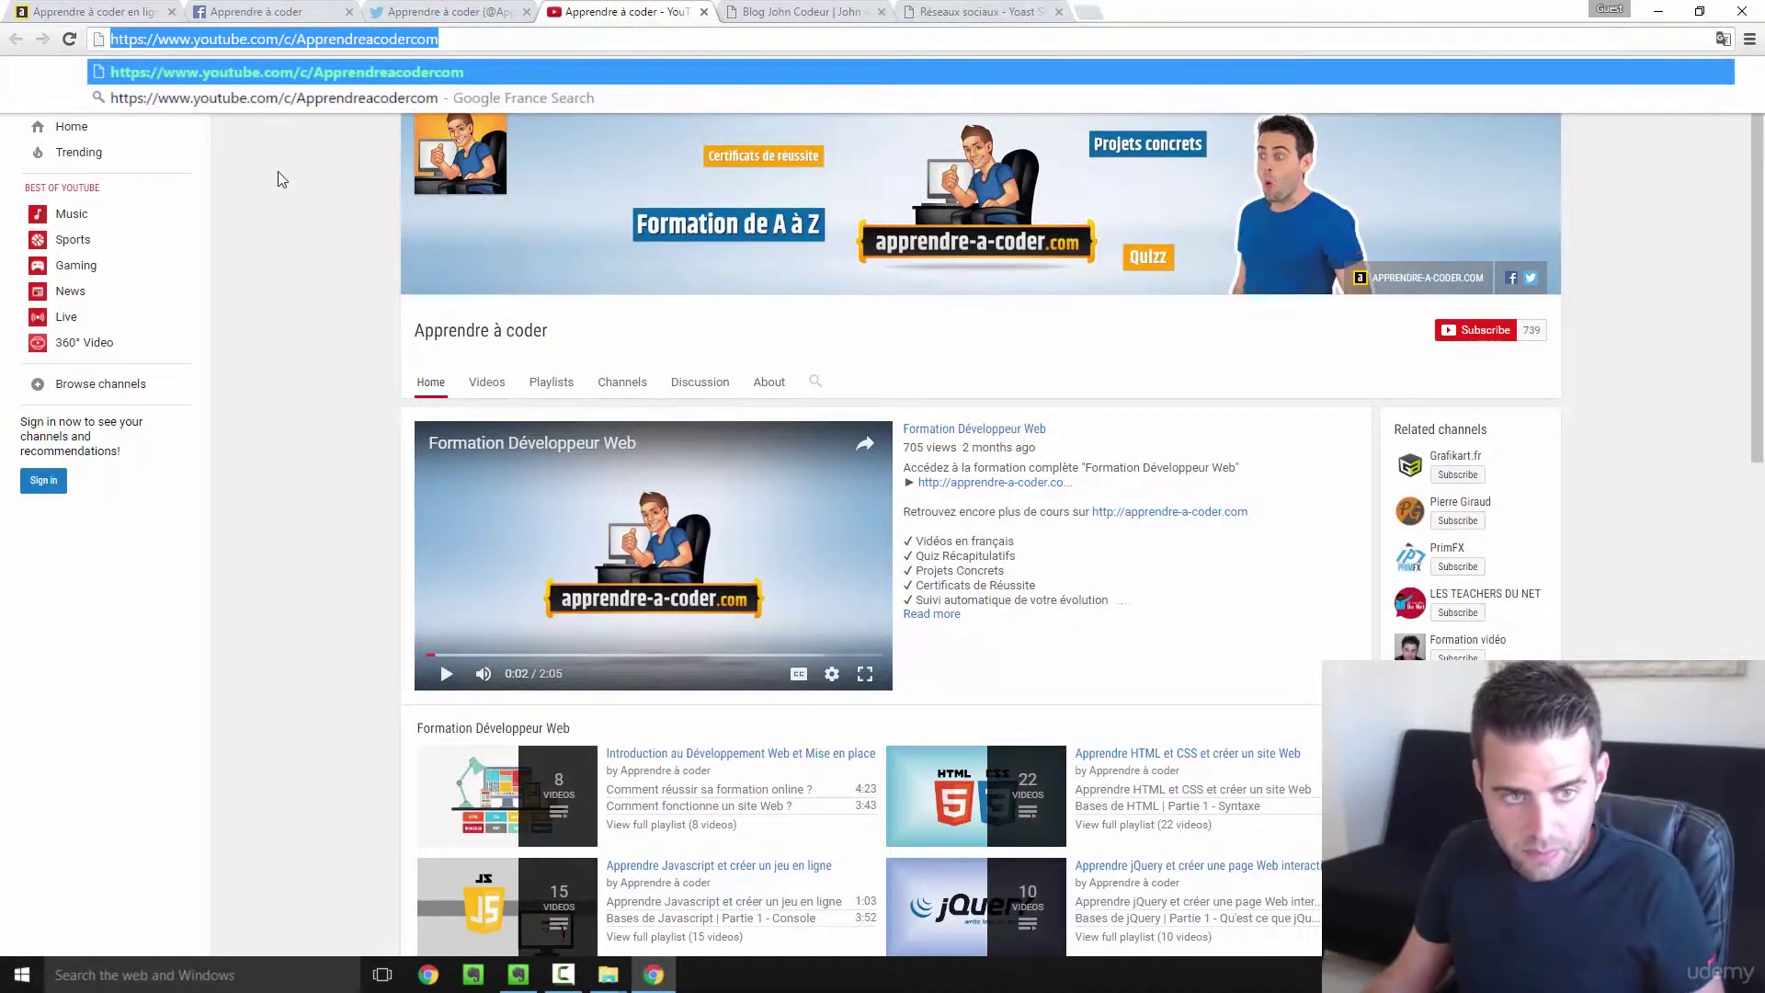
left_click(313, 219)
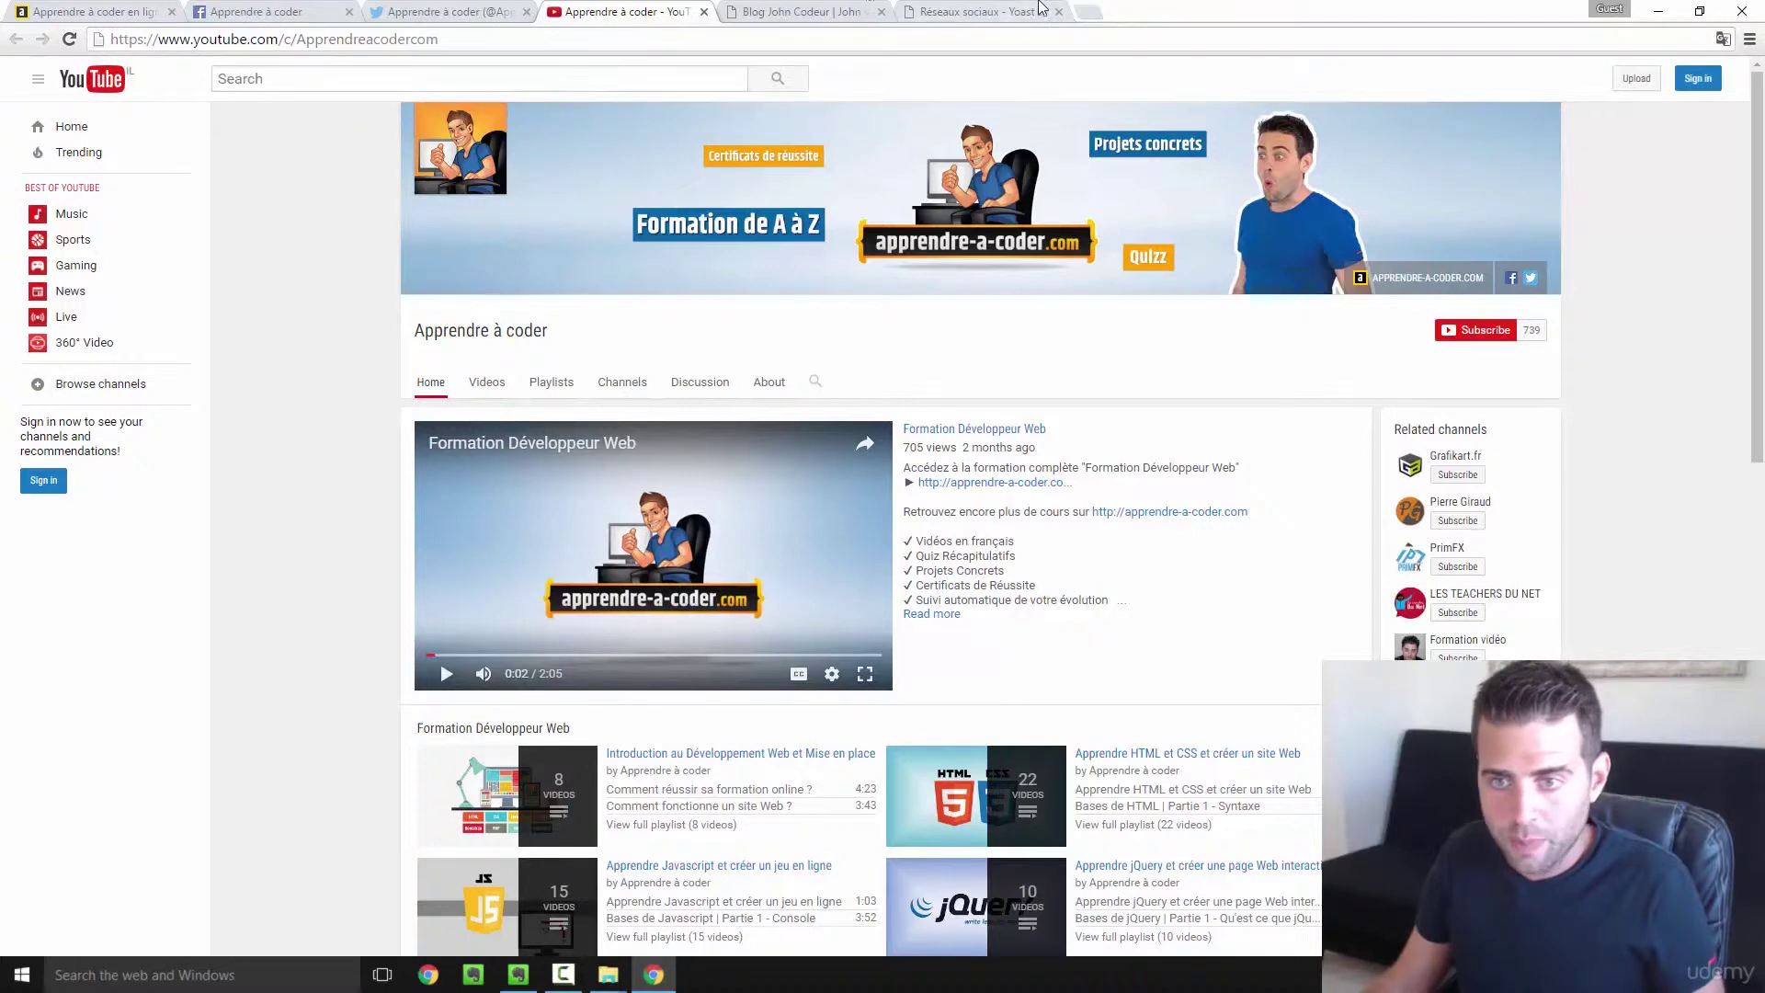
left_click(1041, 8)
left_click(520, 663)
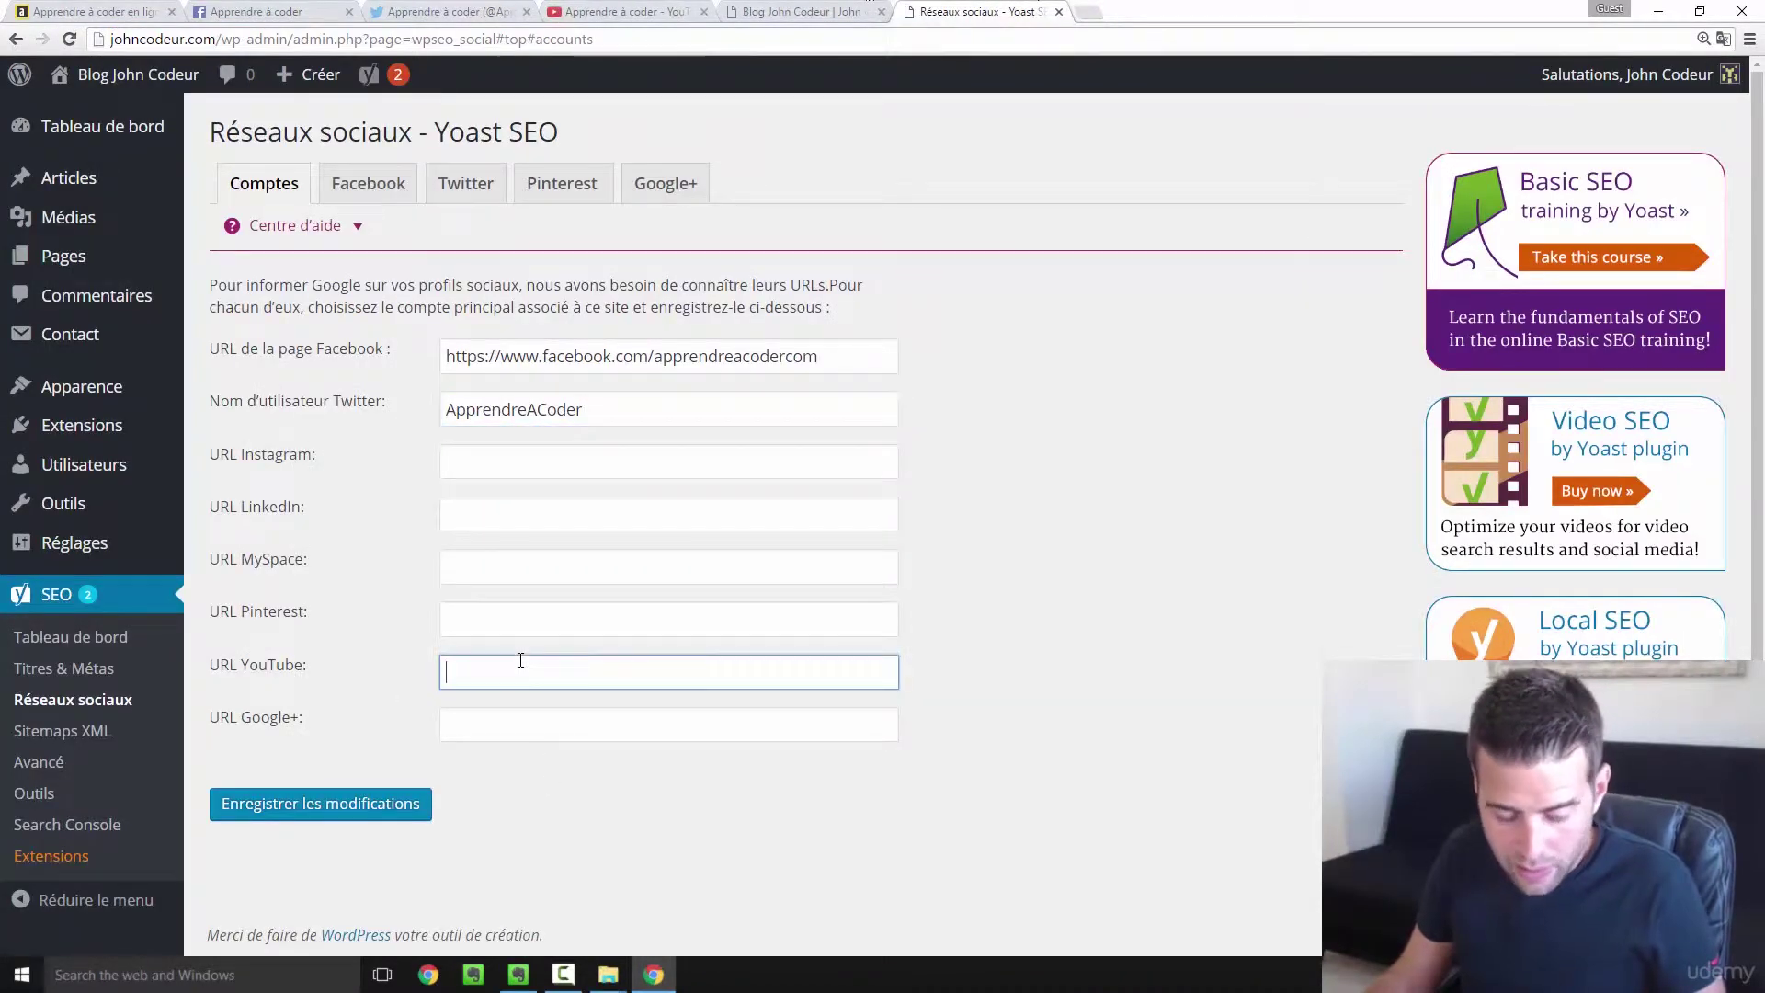
key("ctrl+v")
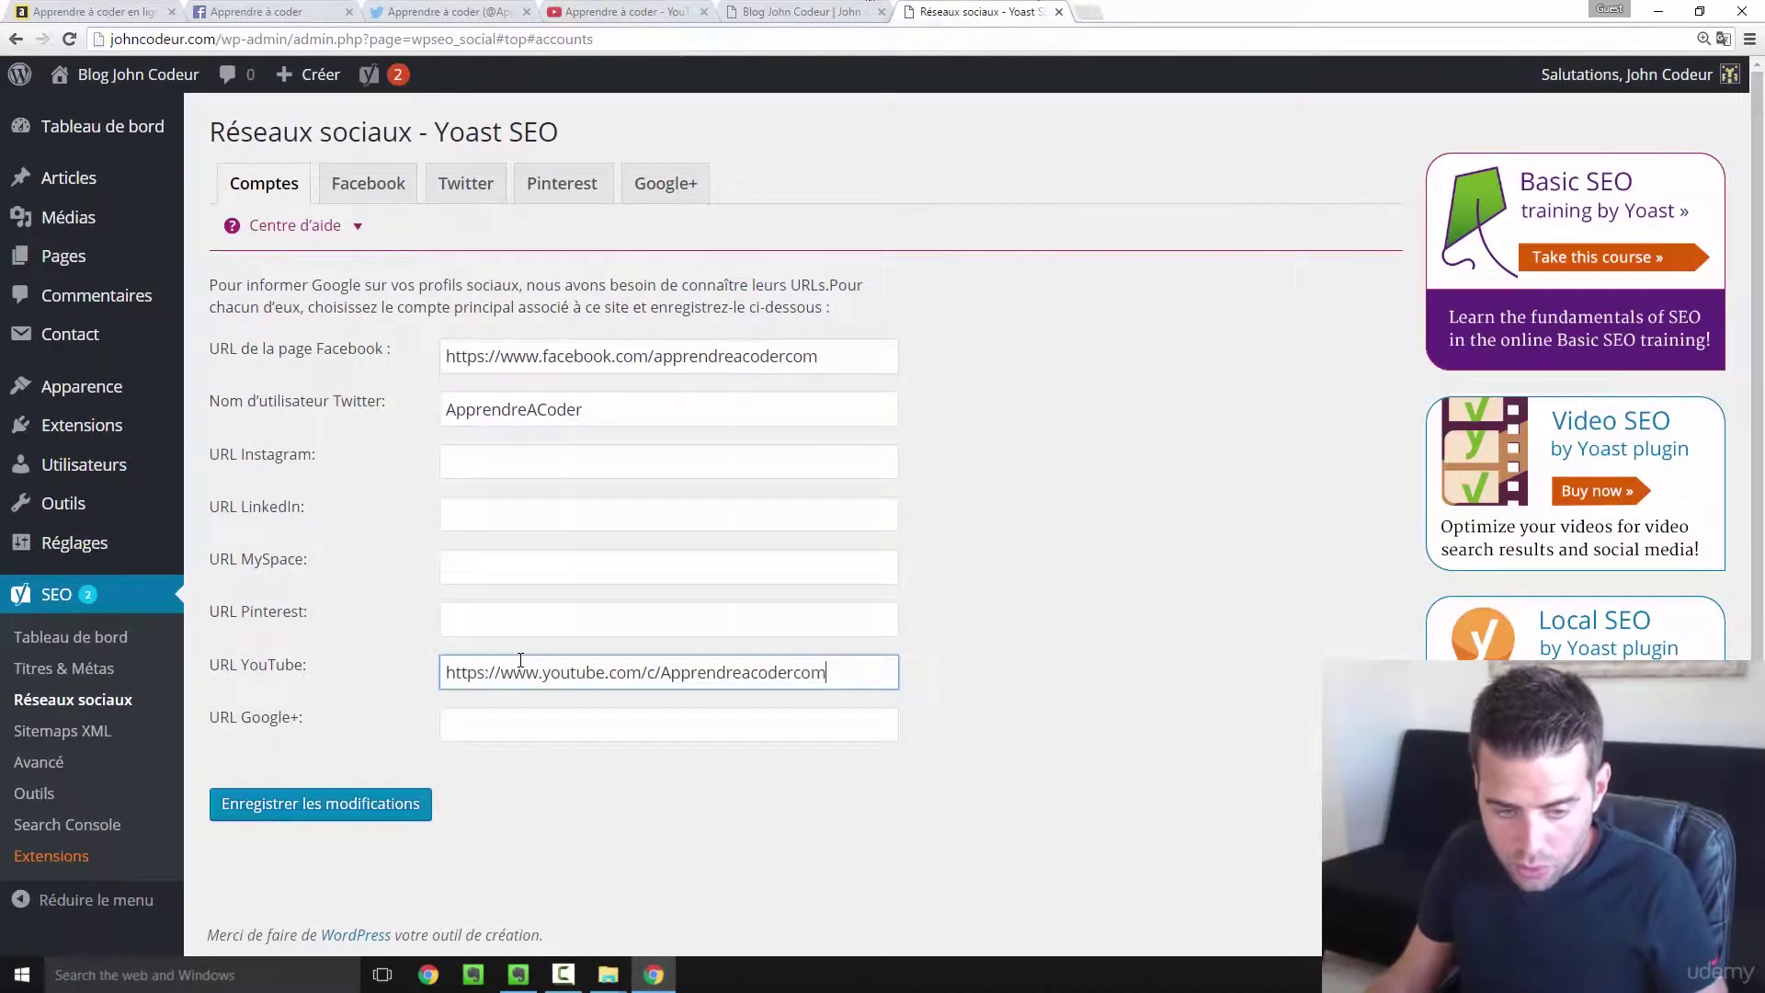
left_click(348, 809)
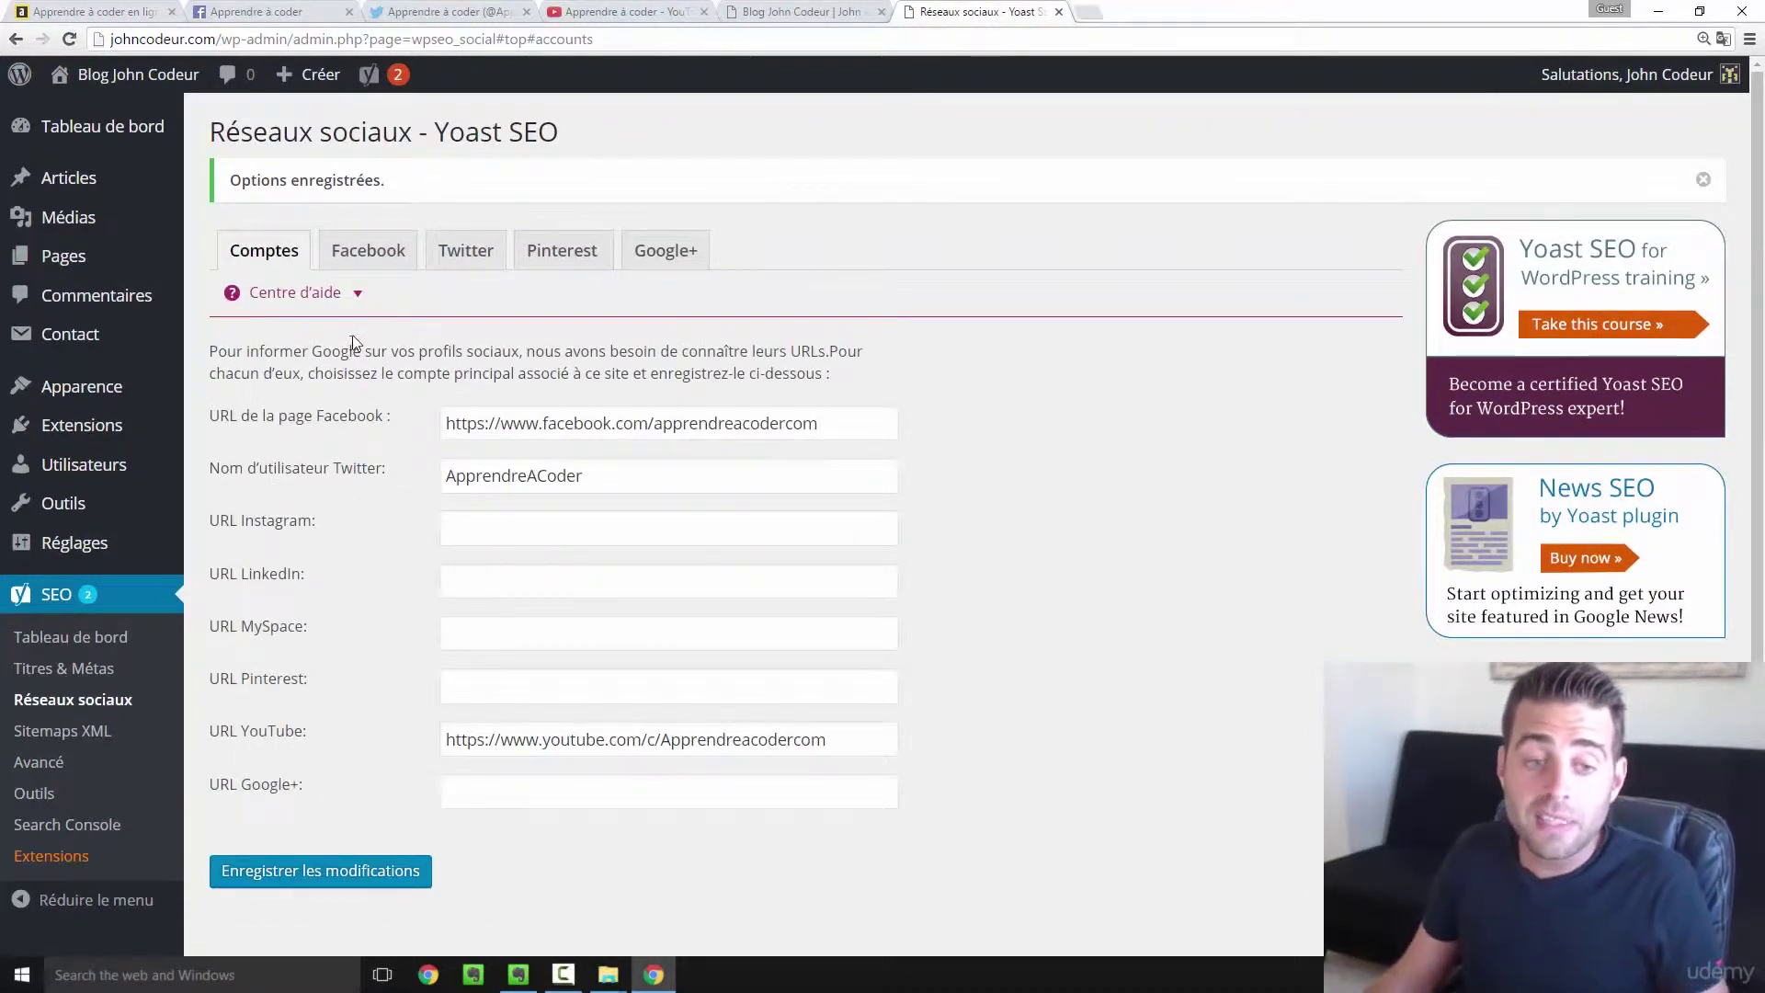
- For the general image in the Facebook settings, upload image_new_logo_blue_background.png from the desktop's Images folder to the media library
left_click(368, 253)
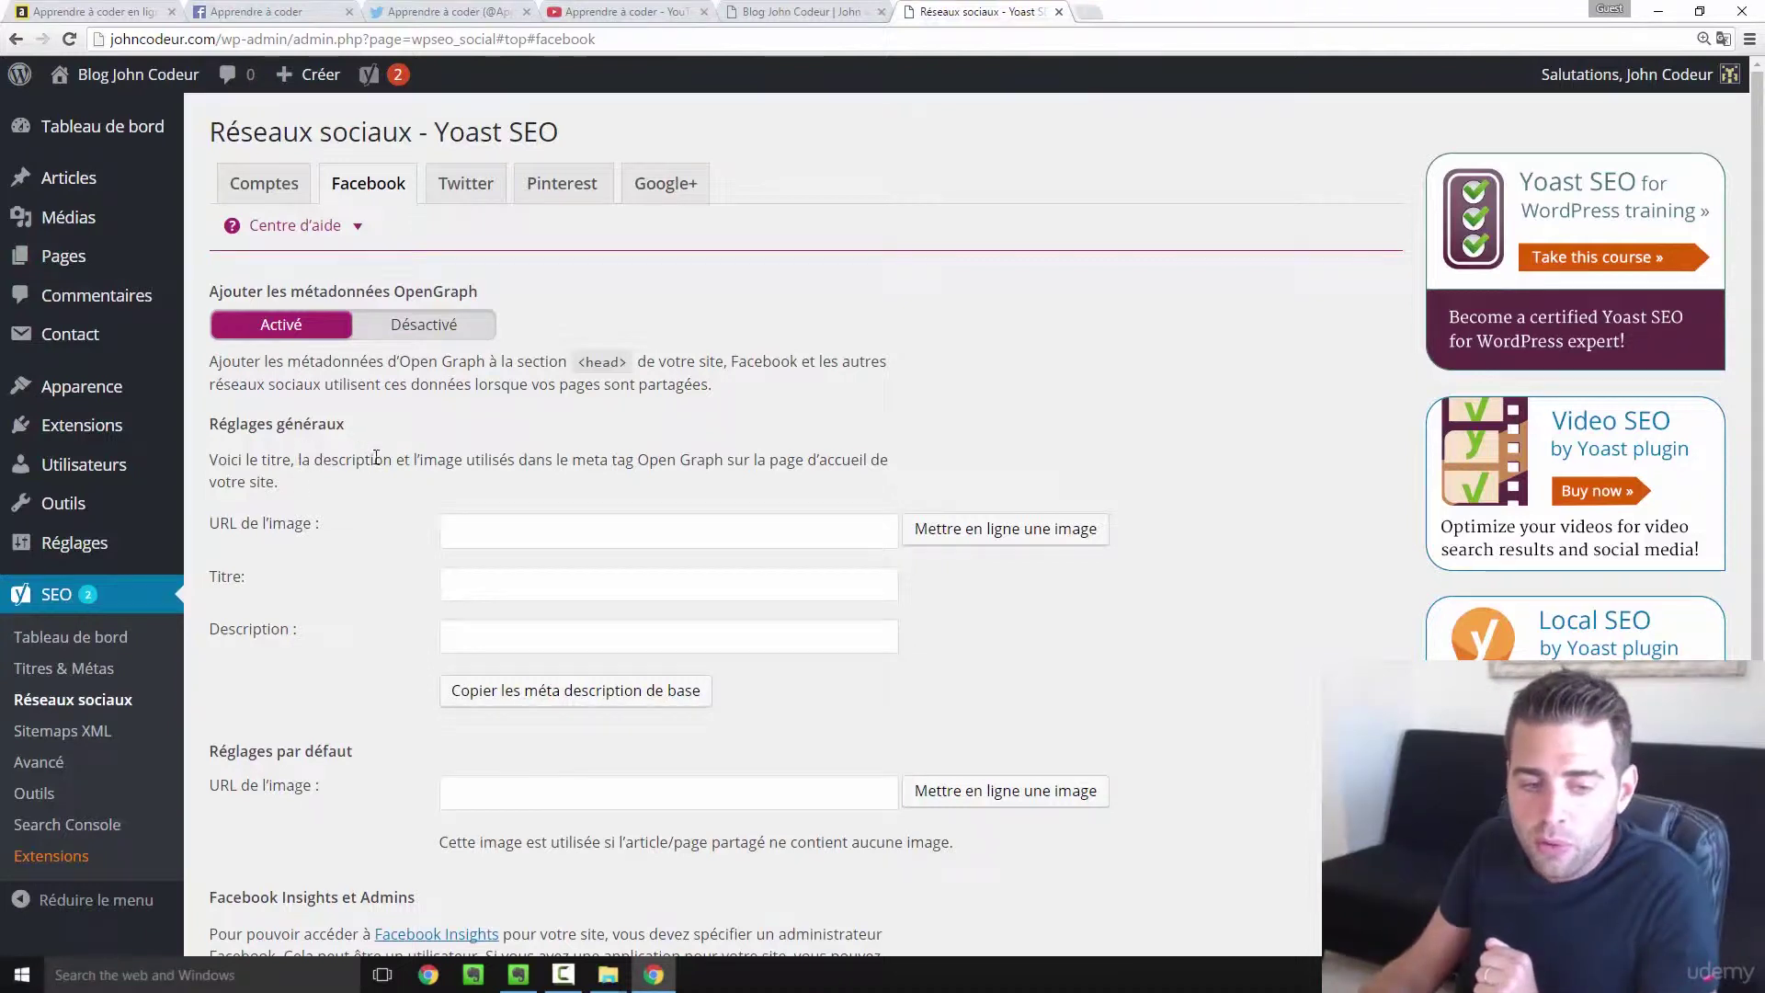
left_click_drag(420, 460, 838, 477)
left_click(815, 483)
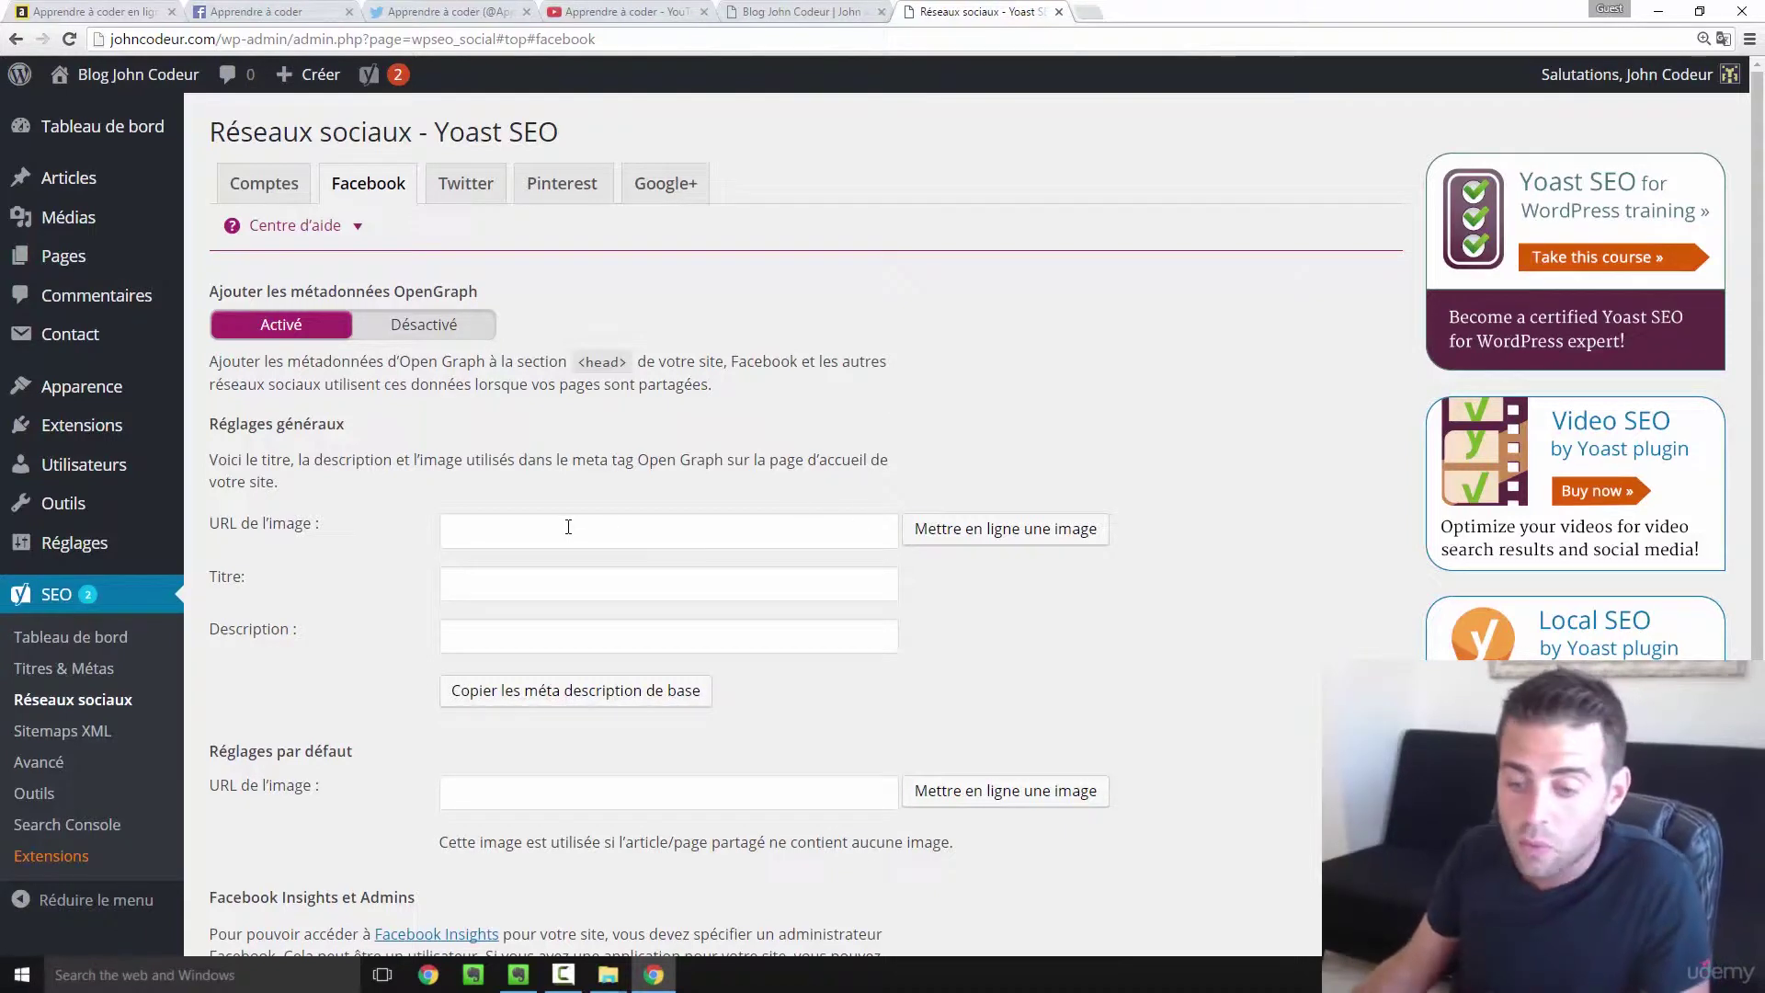
left_click(951, 536)
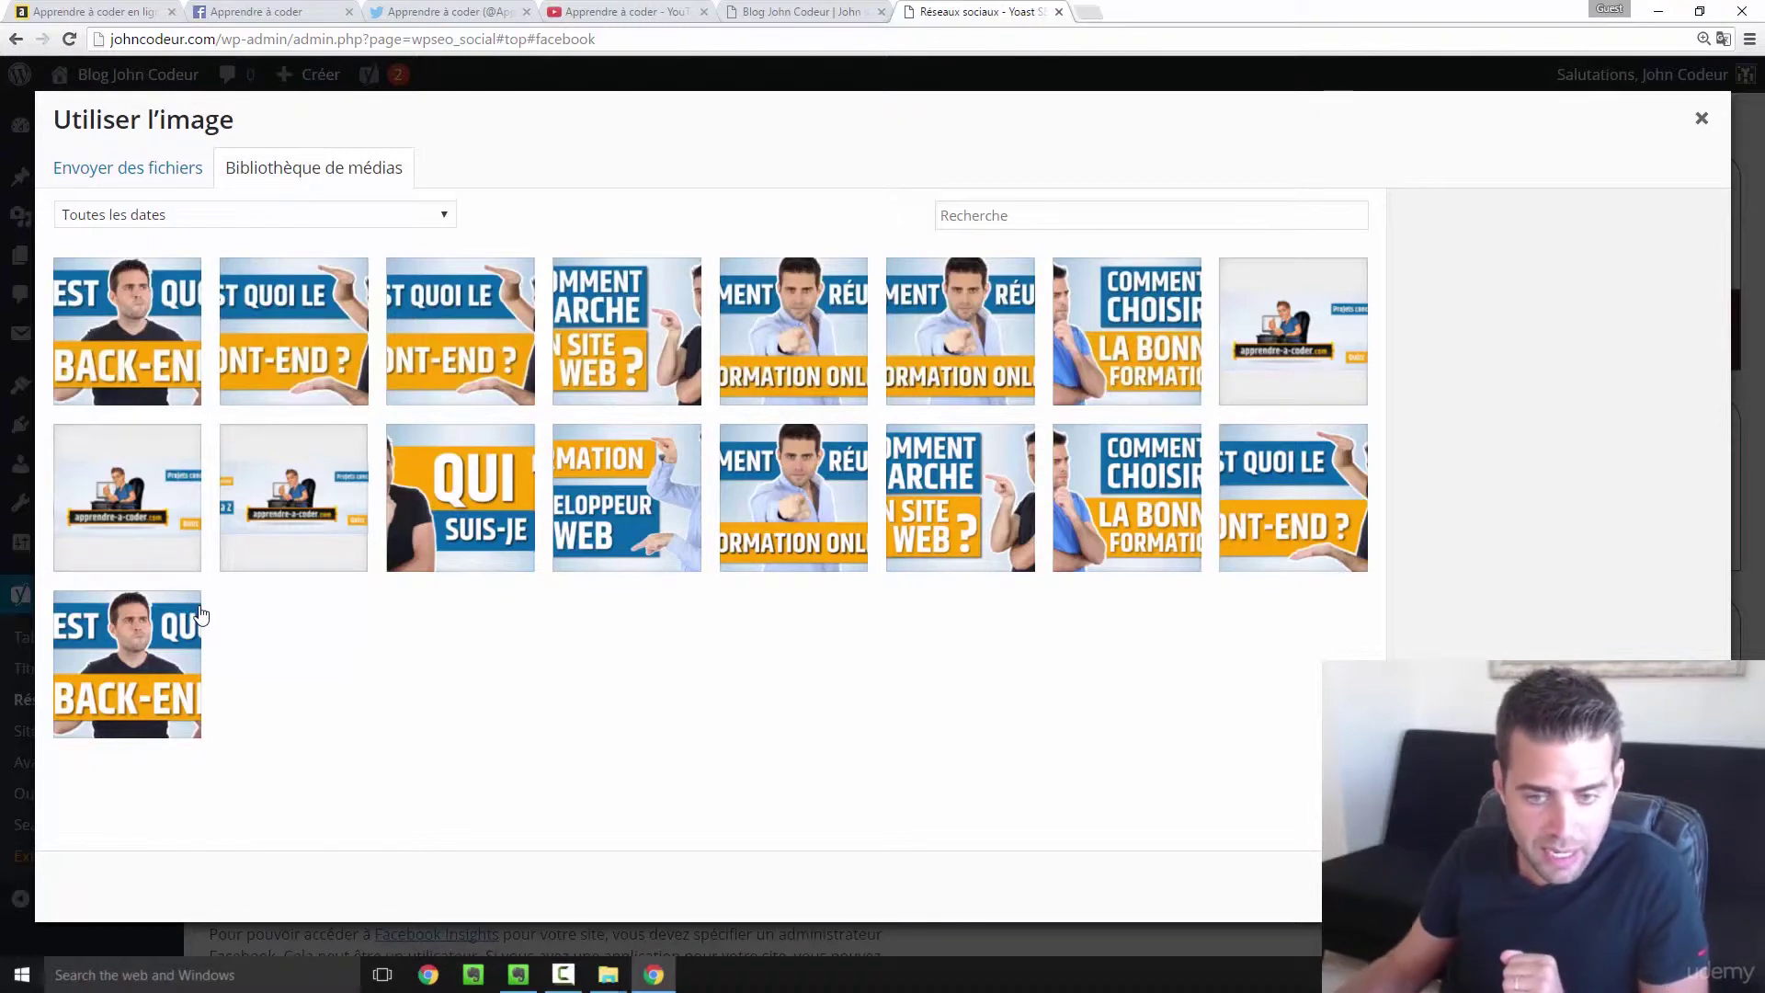
left_click(1660, 11)
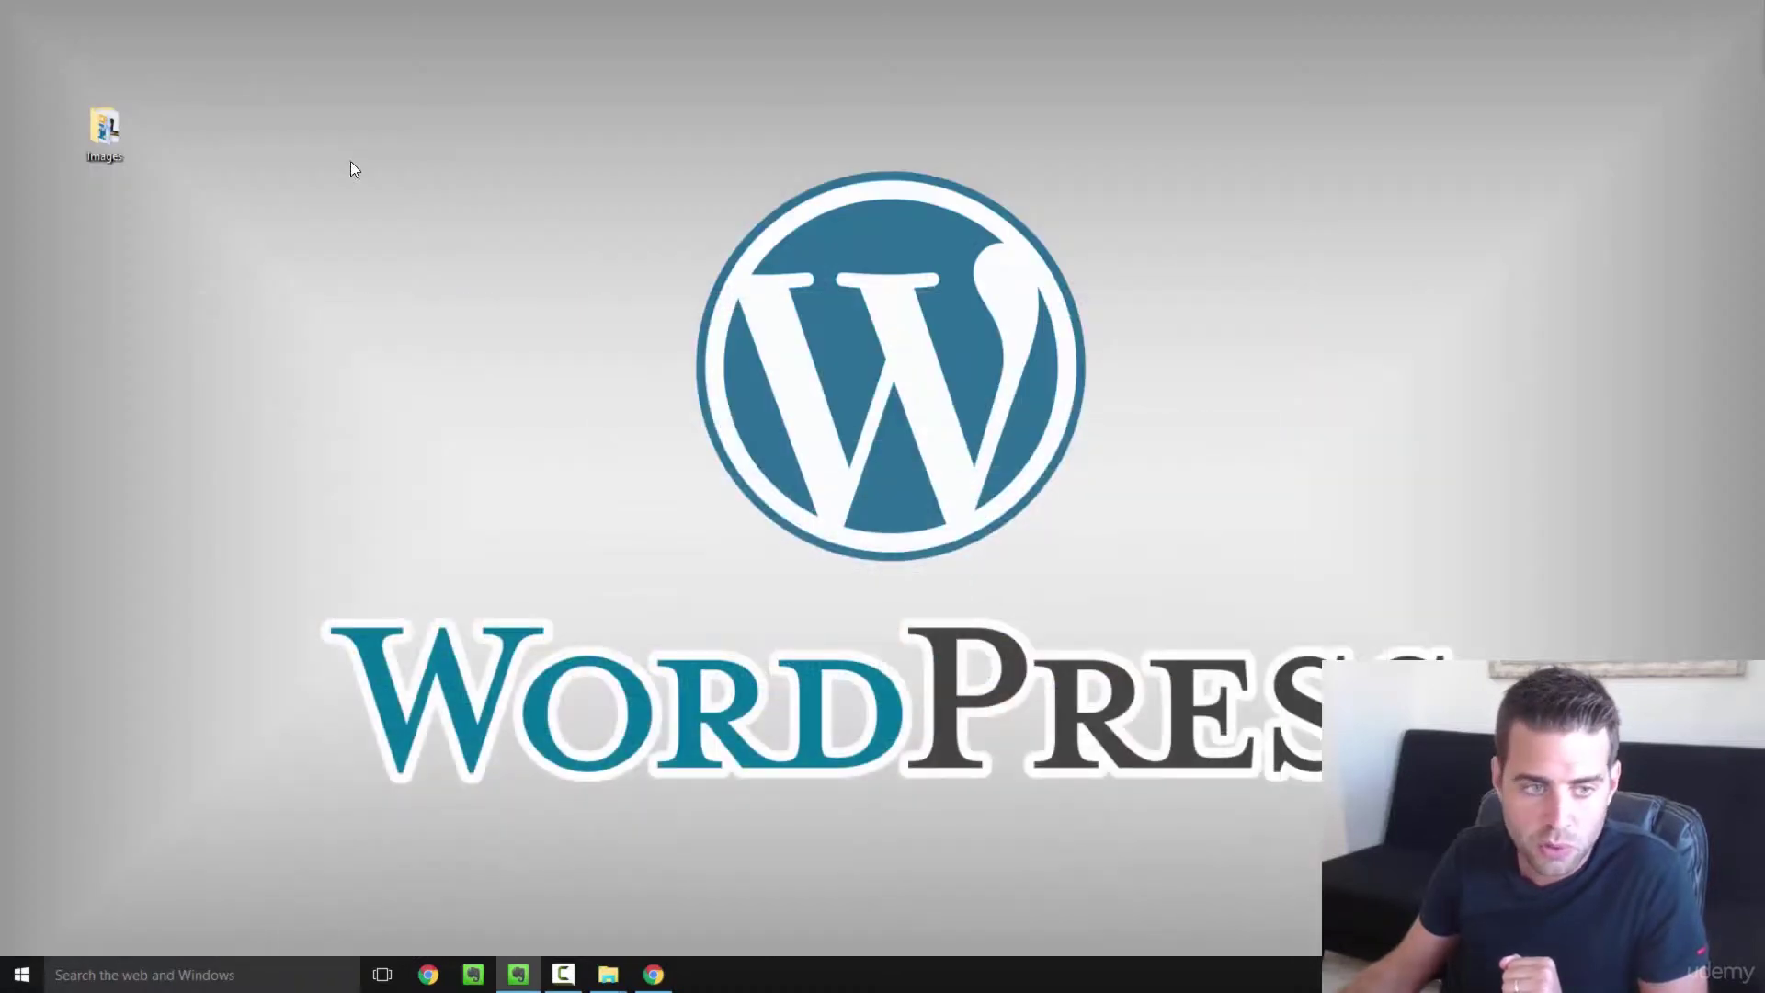
double_click(104, 126)
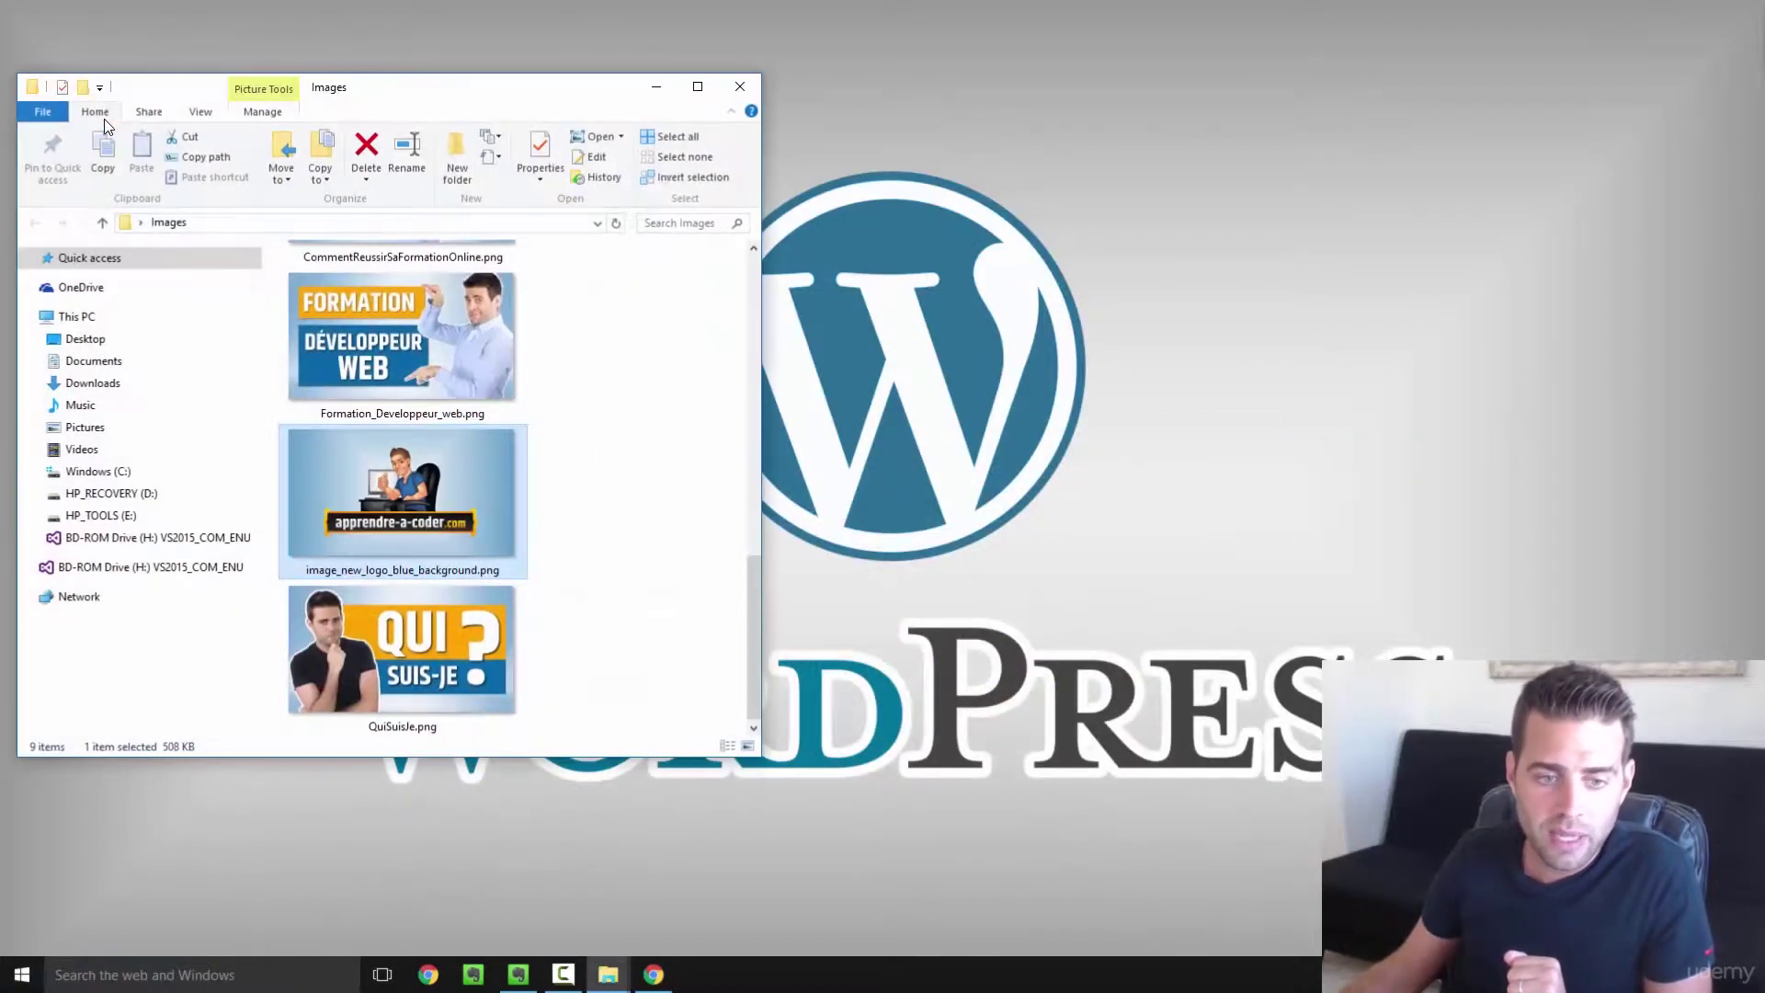
scroll(751, 495, "up", 5)
scroll(750, 494, "down", 5)
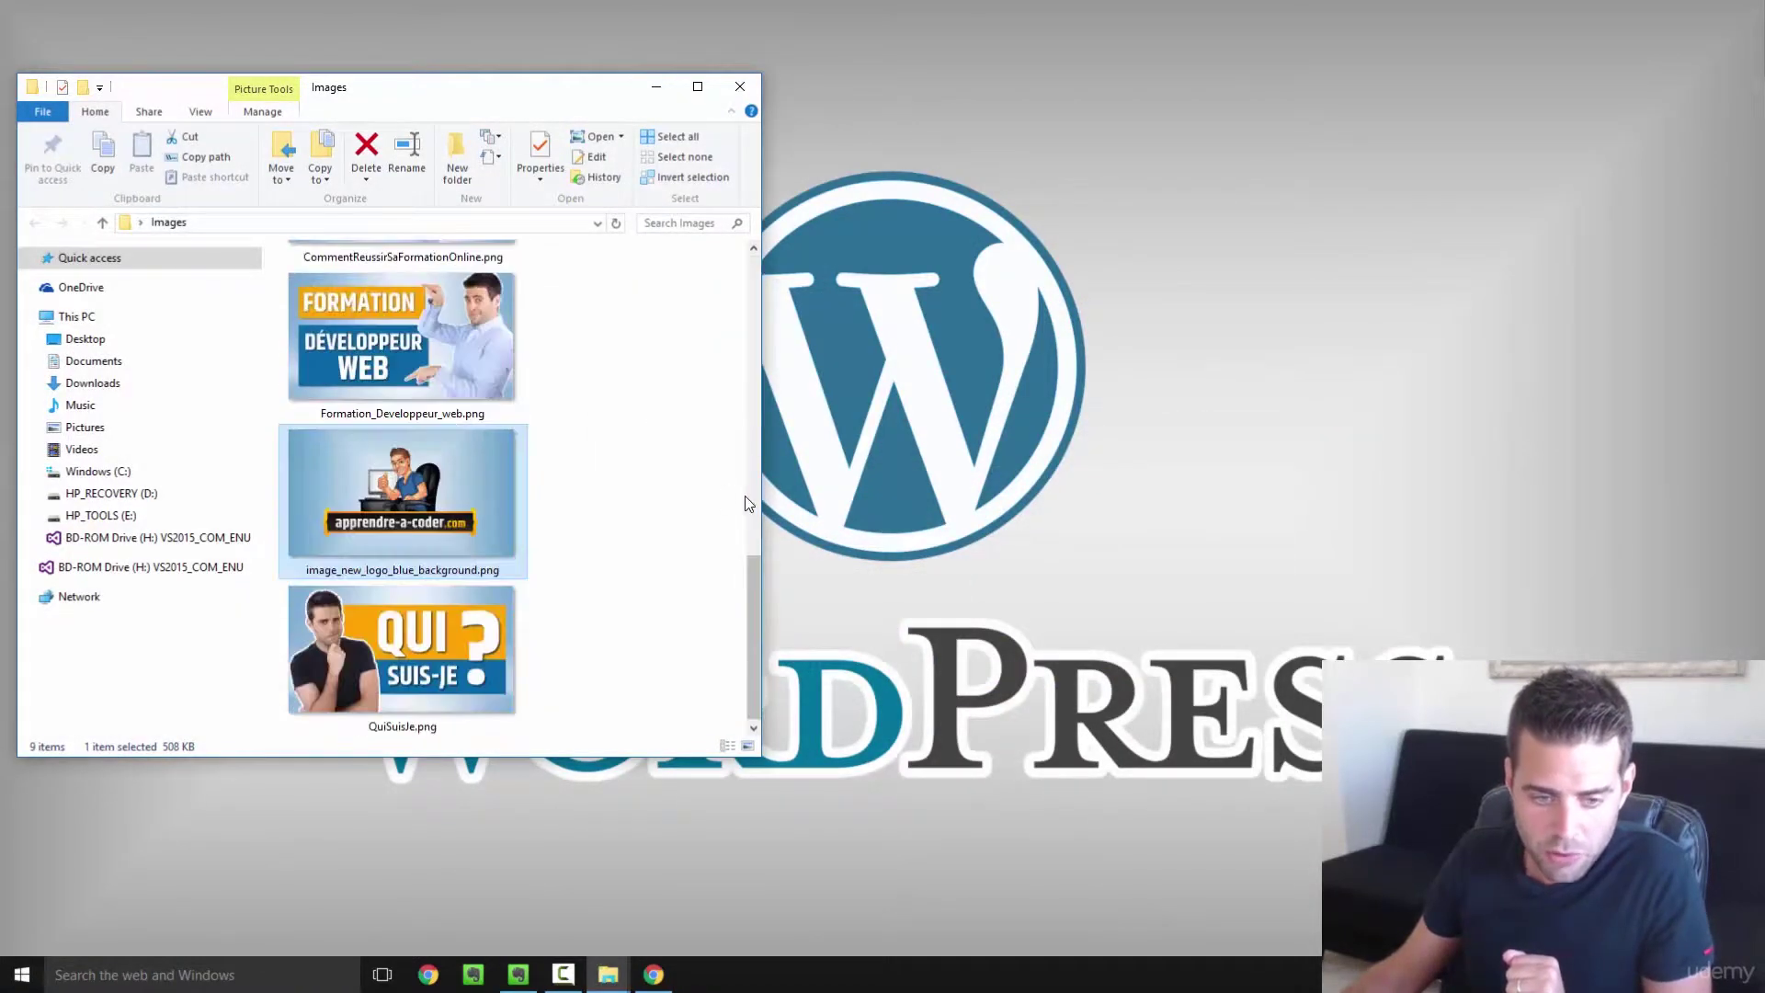
left_click(485, 494, "ctrl")
left_click(485, 494)
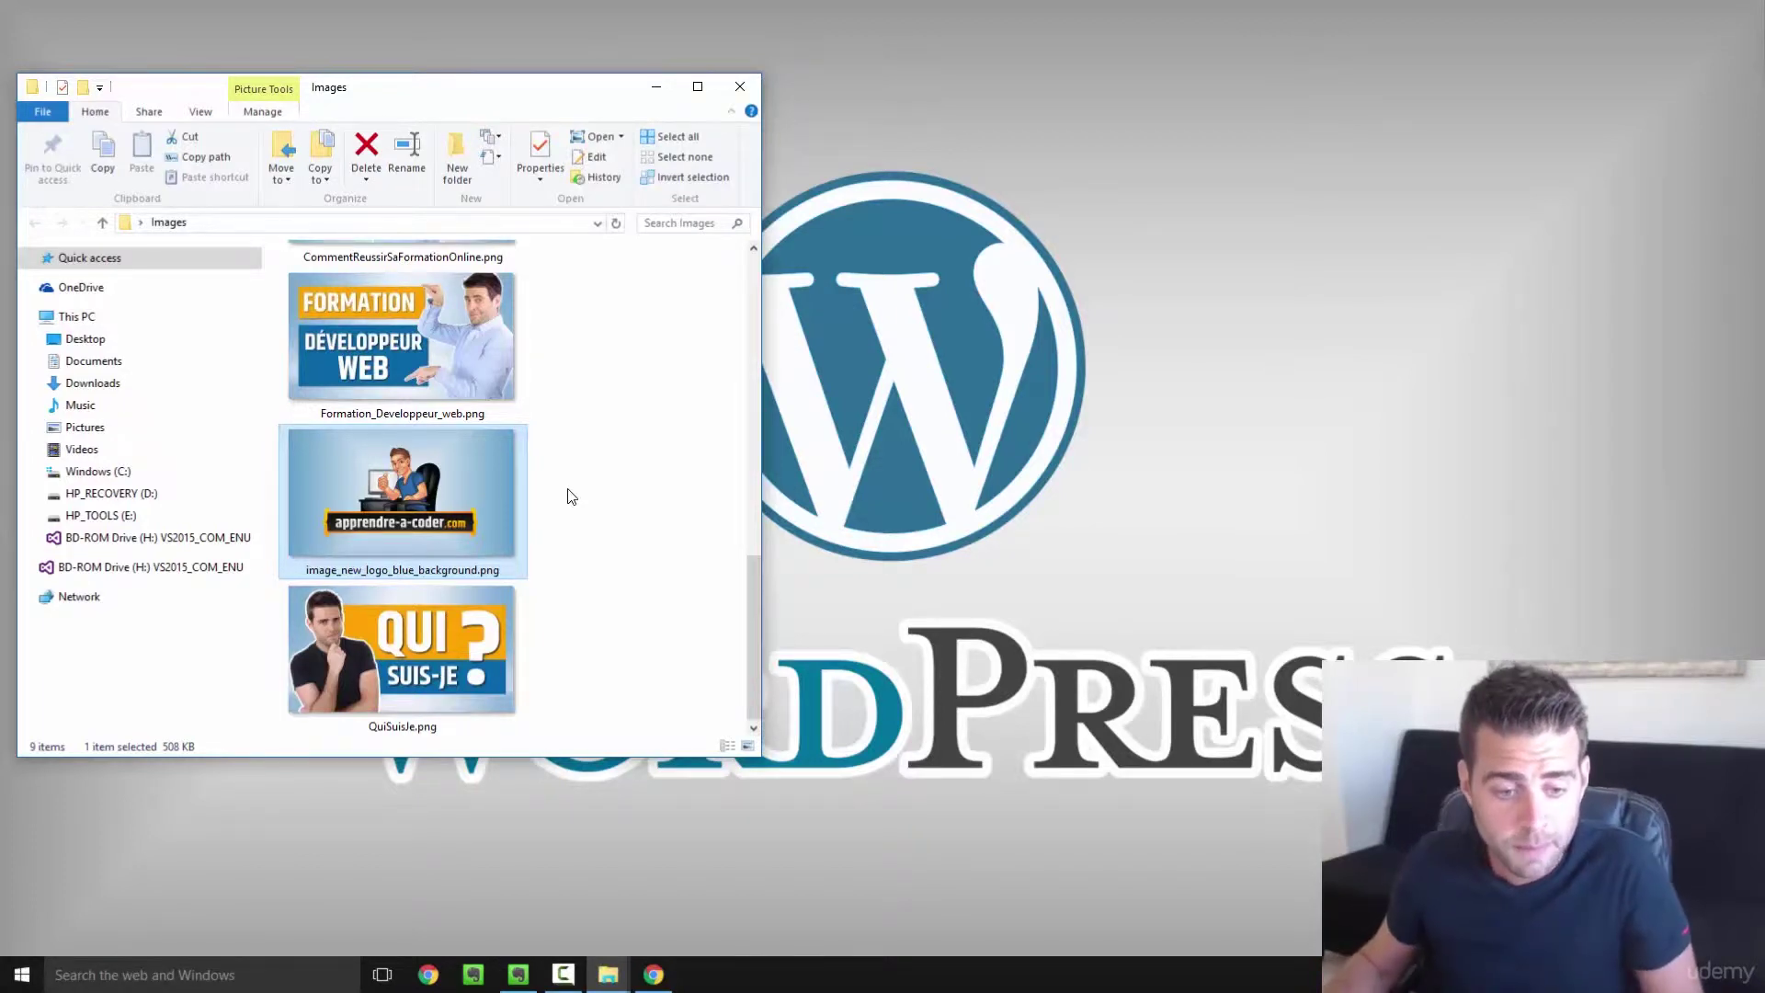
left_click_drag(417, 545, 649, 301)
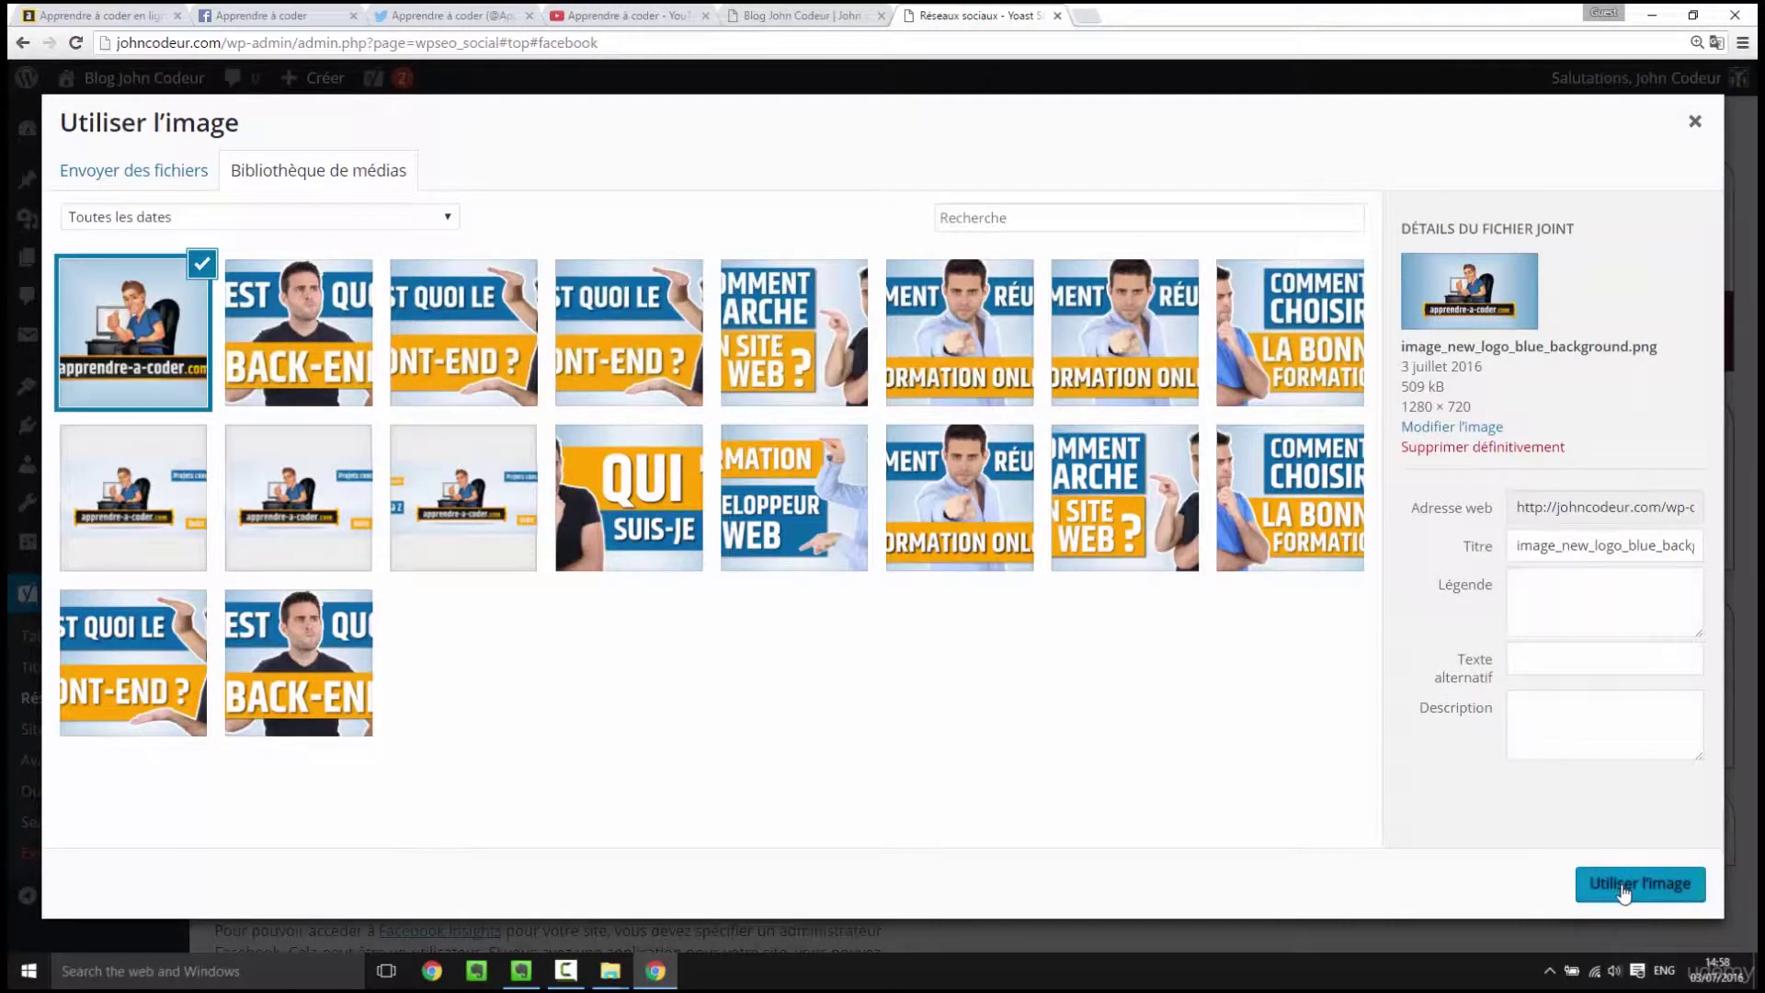
- Give the uploaded logo the caption "Apprendre a coder" and alternative text "Logo Apprendre a coder", and use it as the general Facebook image
left_click(1548, 604)
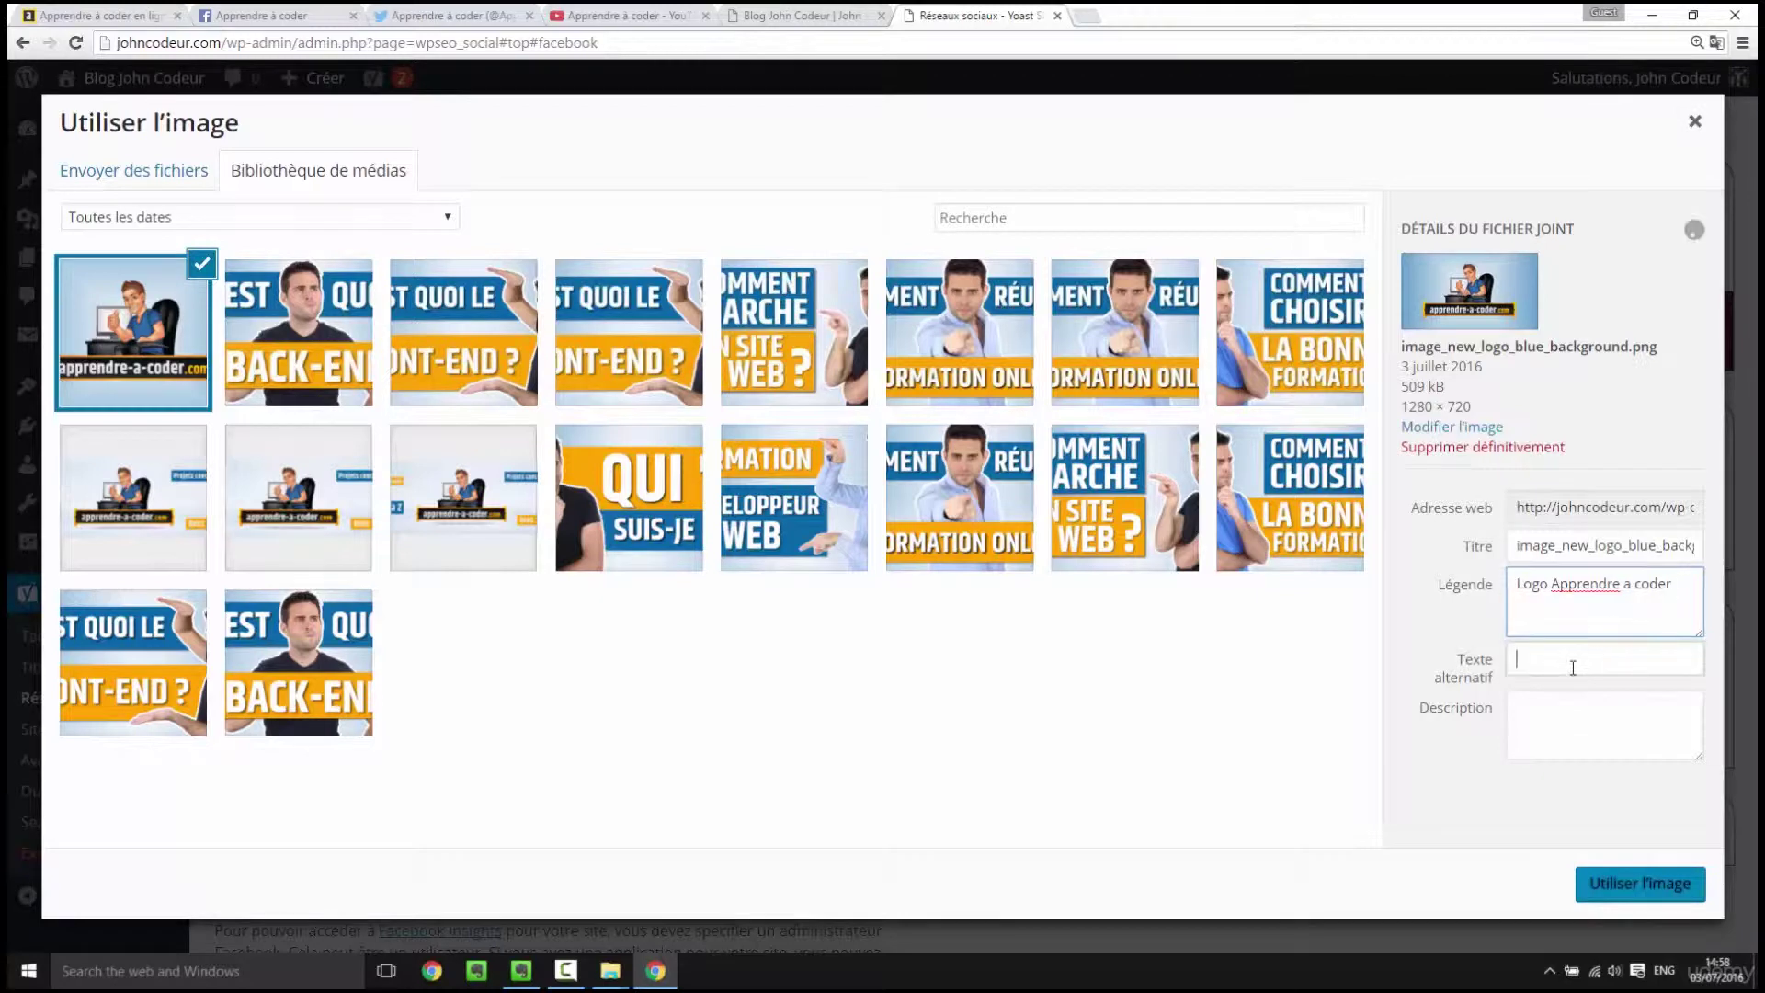
left_click_drag(1672, 584, 1466, 591)
left_click(1552, 584)
left_click(1710, 590)
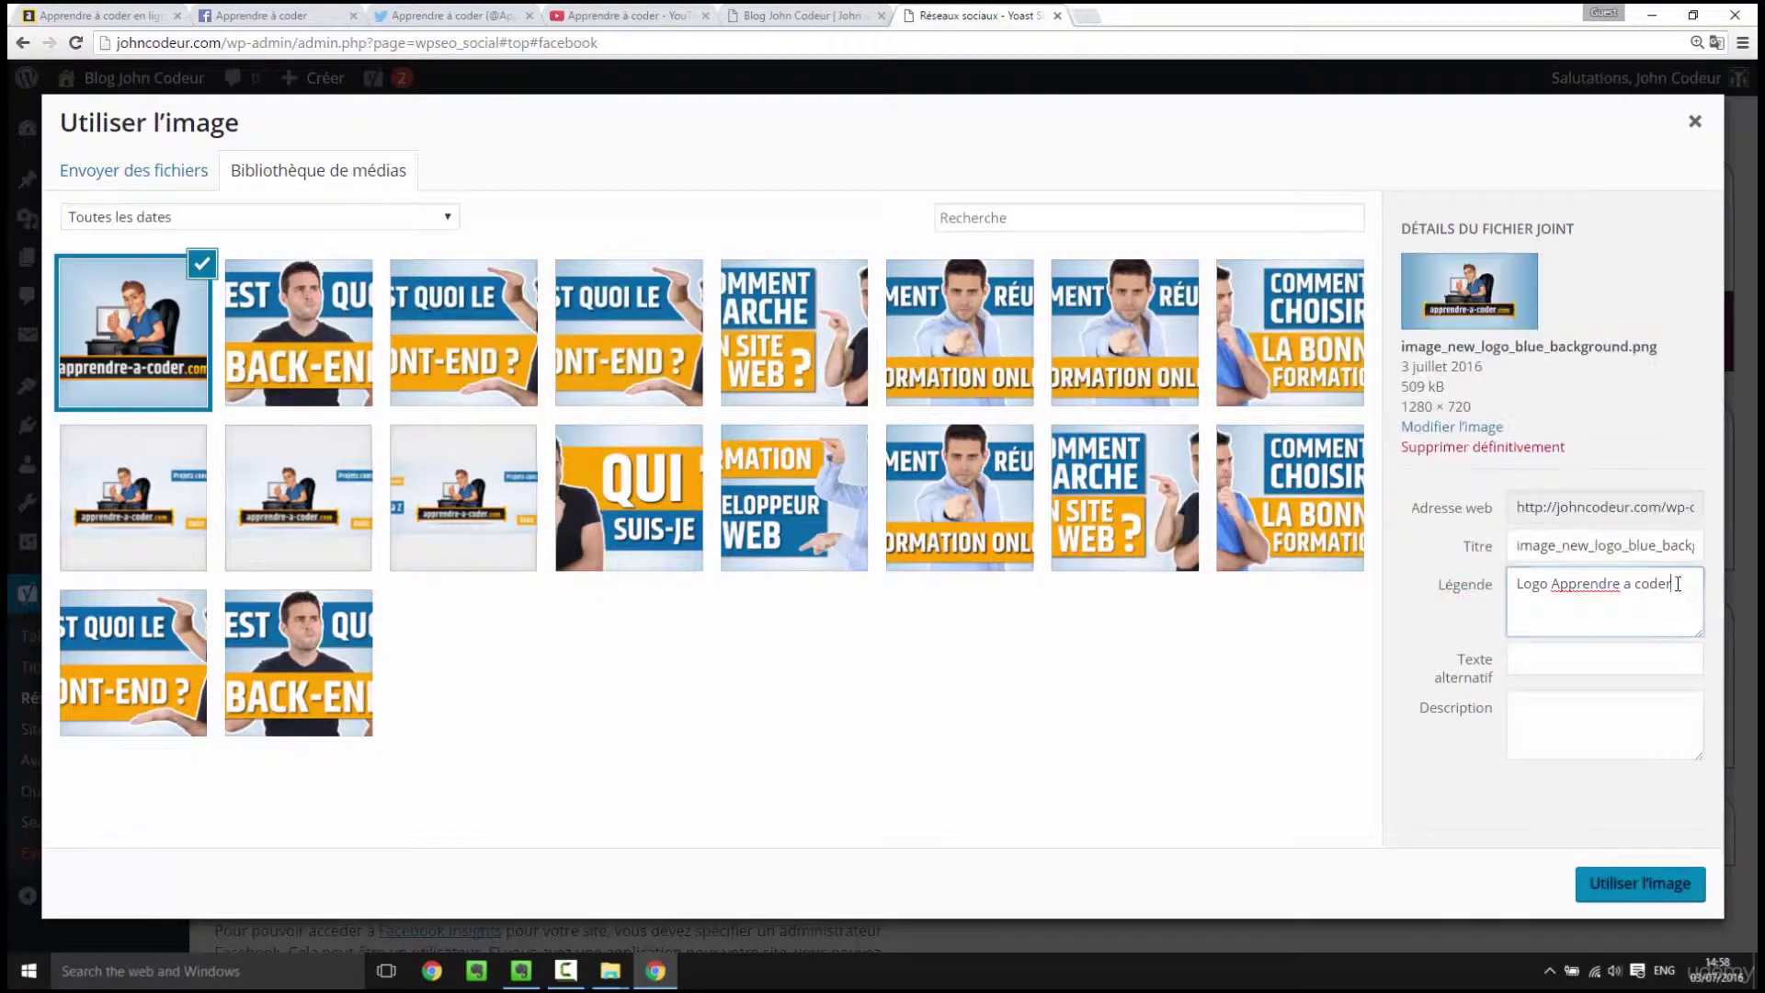
left_click_drag(1680, 585, 1483, 592)
key("ctrl+c")
left_click(1557, 664)
key("ctrl+v")
left_click(1557, 585)
left_click_drag(1556, 585, 1465, 592)
key("BackSpace")
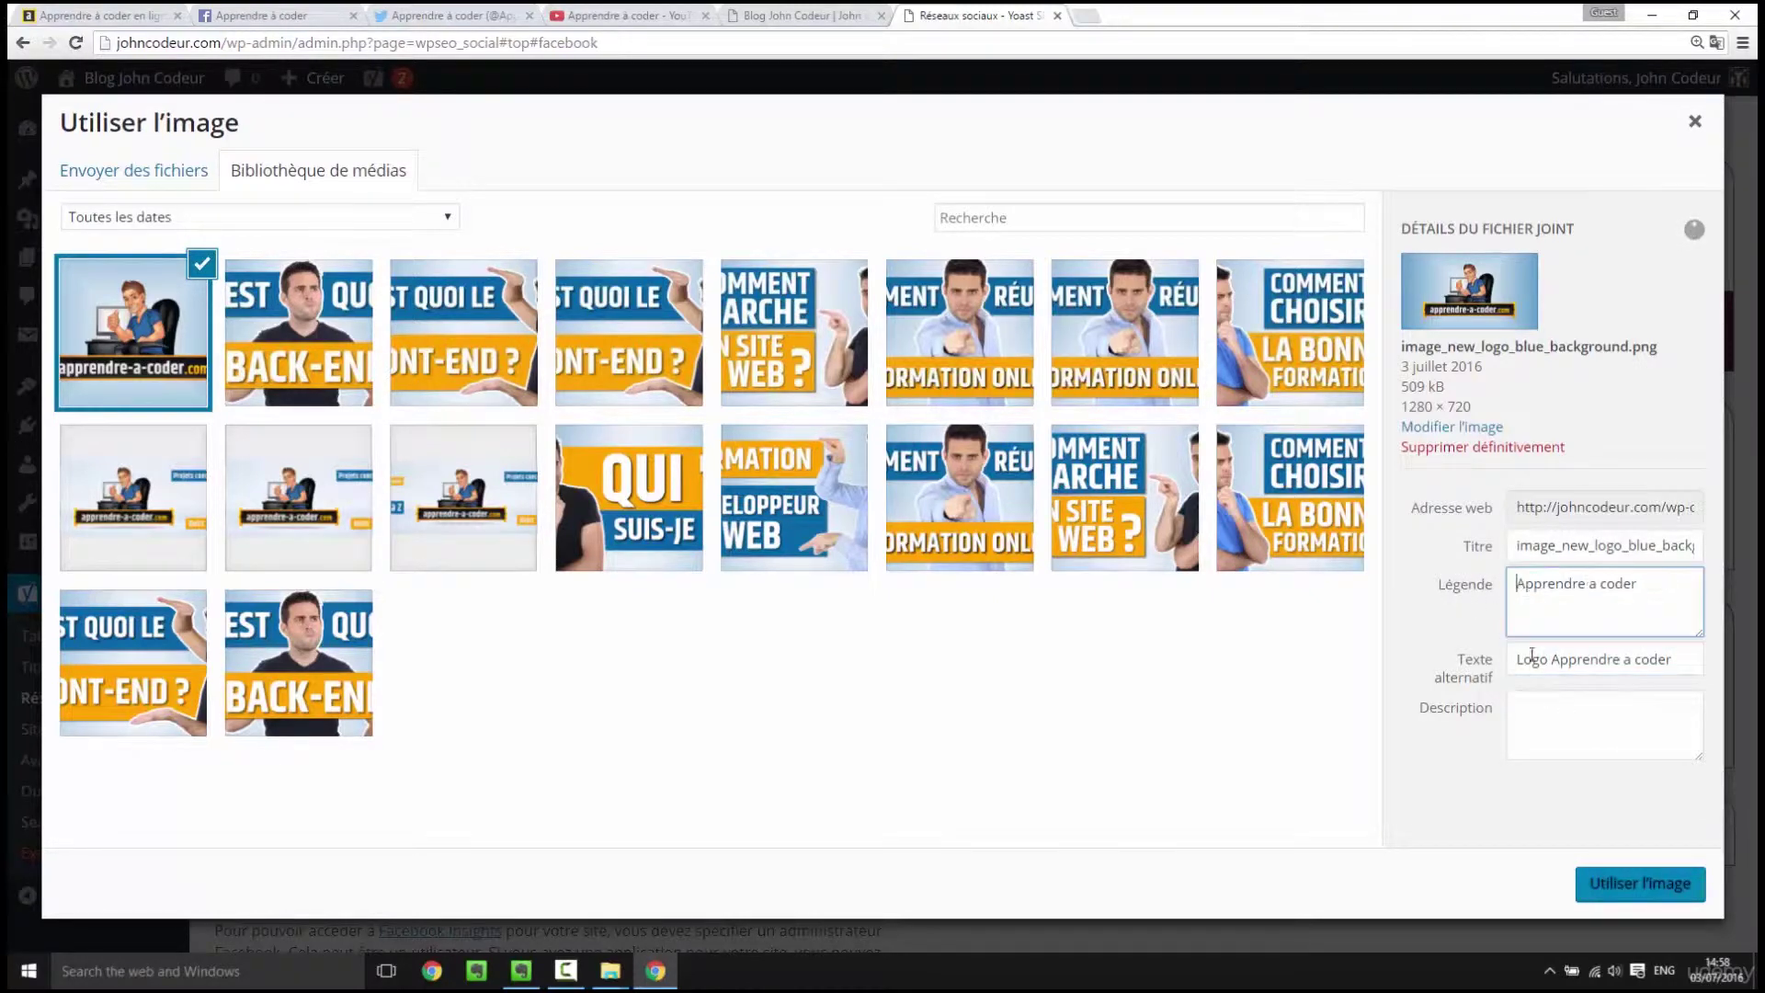
left_click(1618, 885)
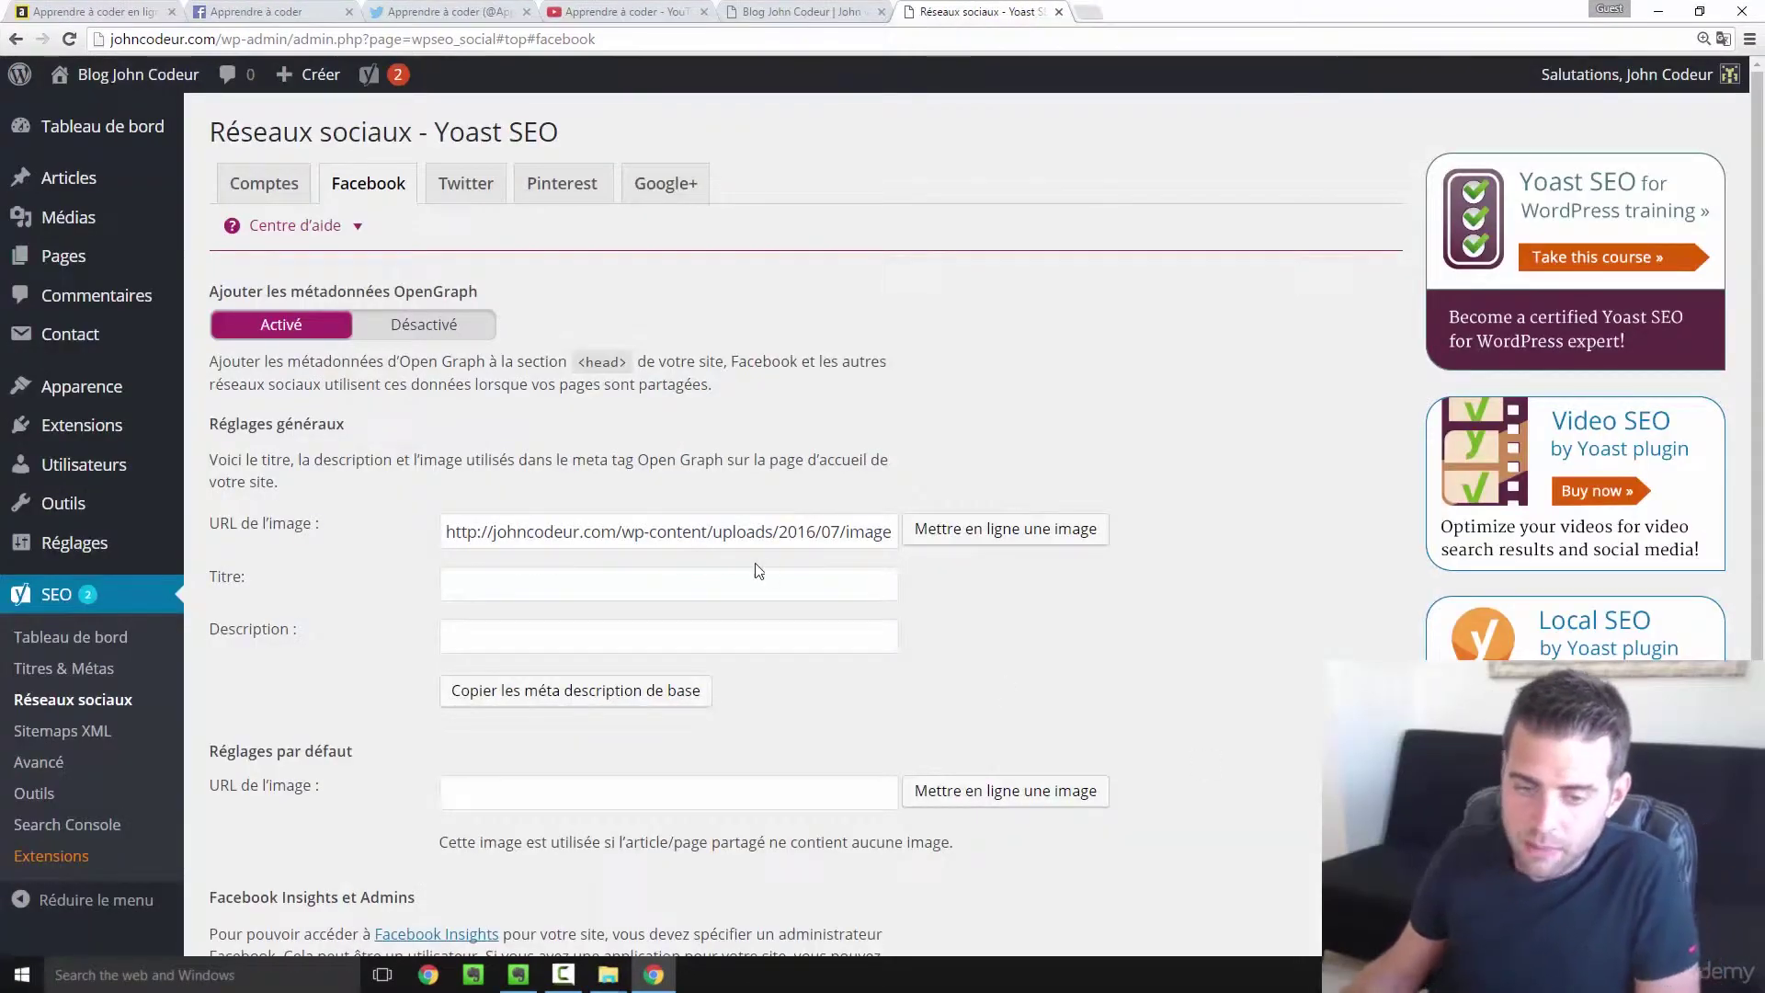
left_click_drag(592, 531, 451, 532)
- Set the general Open Graph title in the Facebook settings to "Le Blog de John Codeur"
left_click(576, 575)
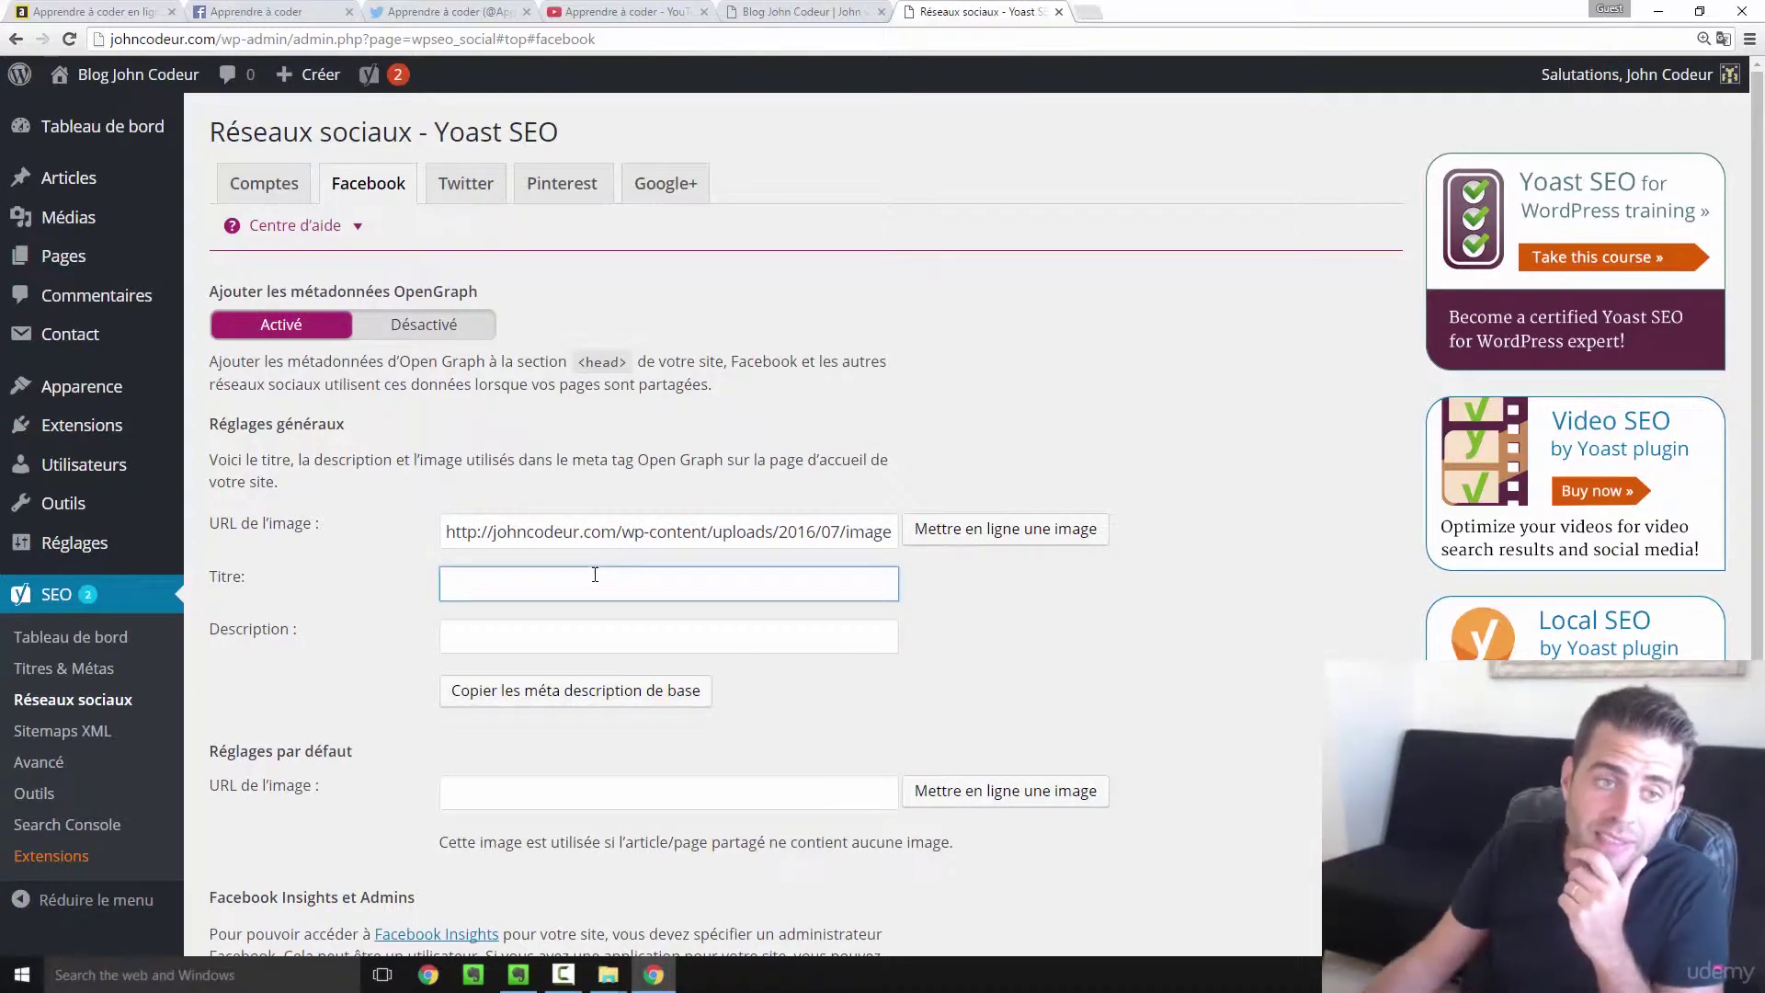
left_click(787, 9)
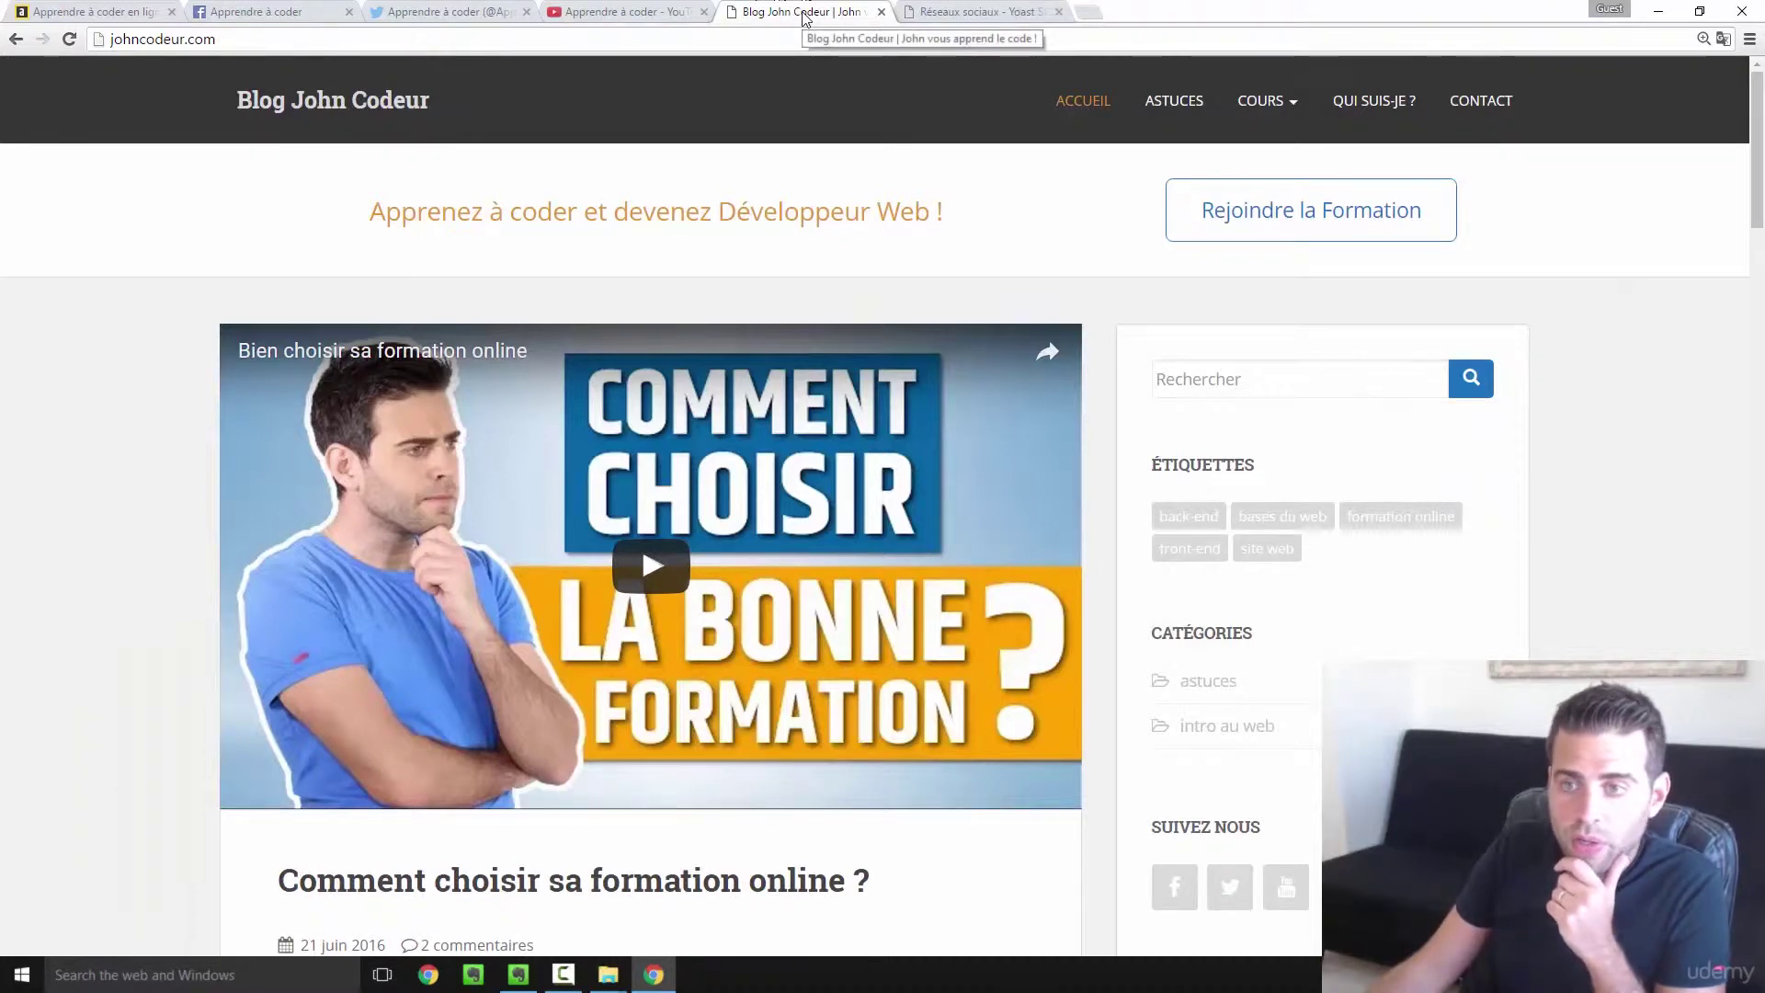
left_click(975, 11)
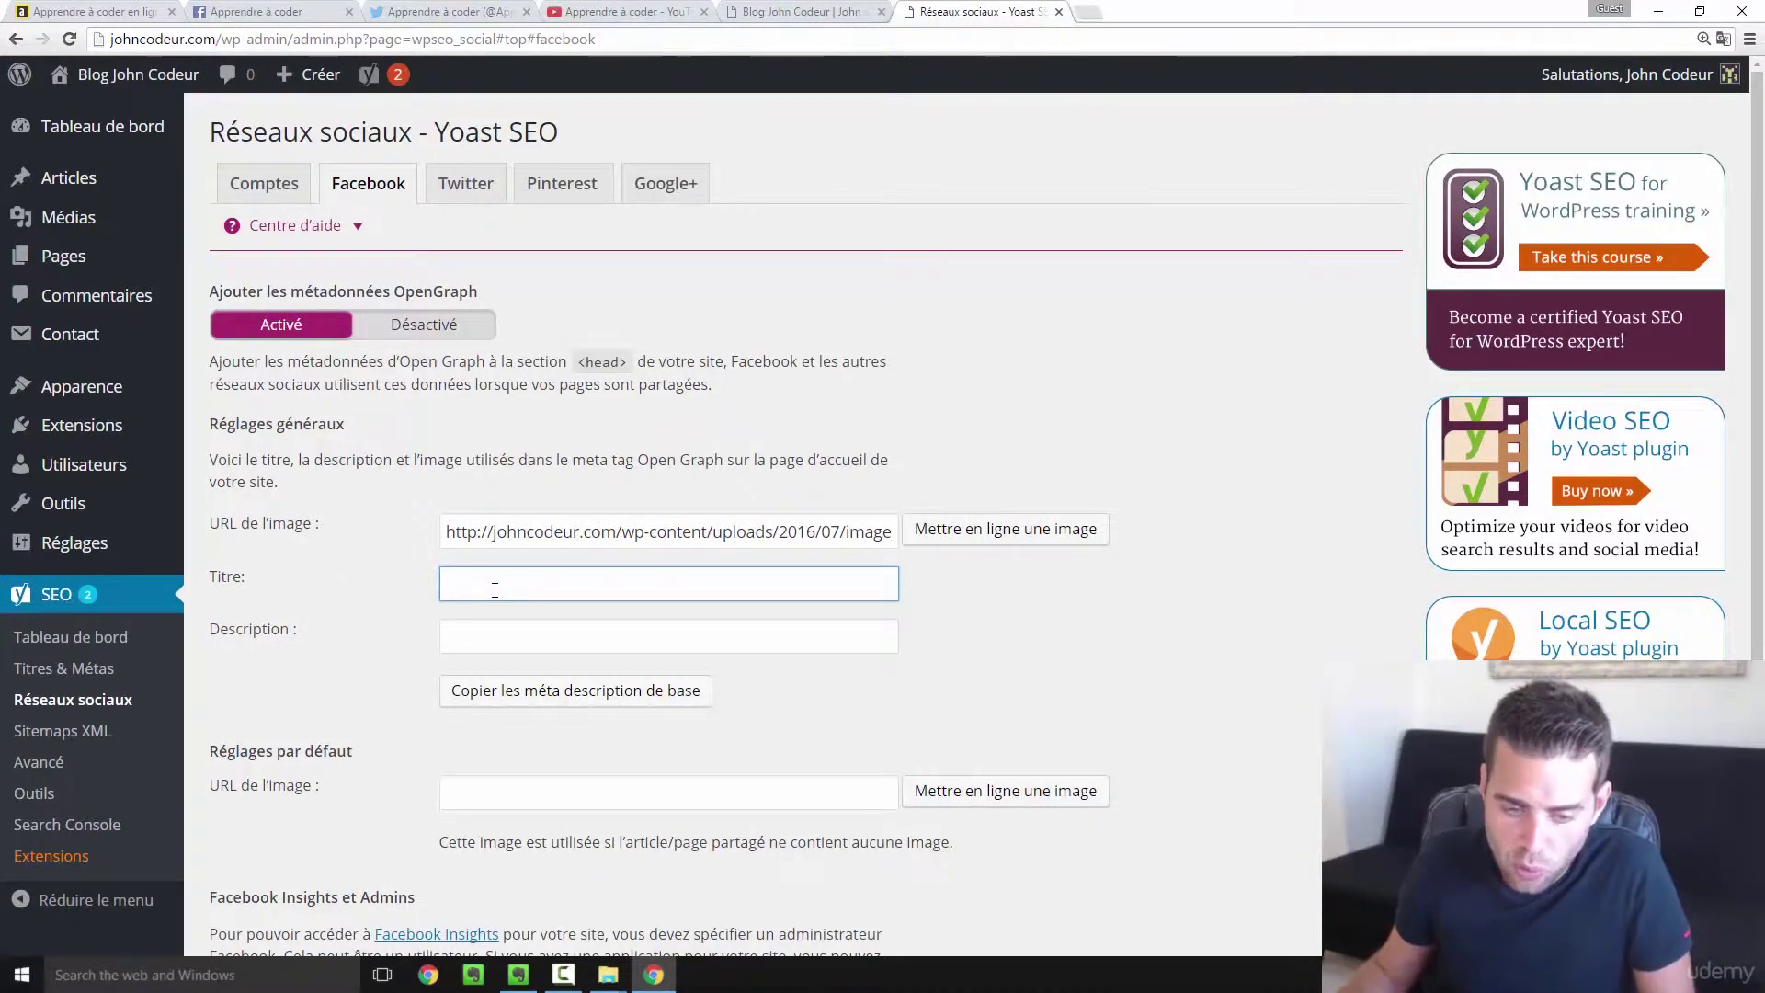
type("Le ")
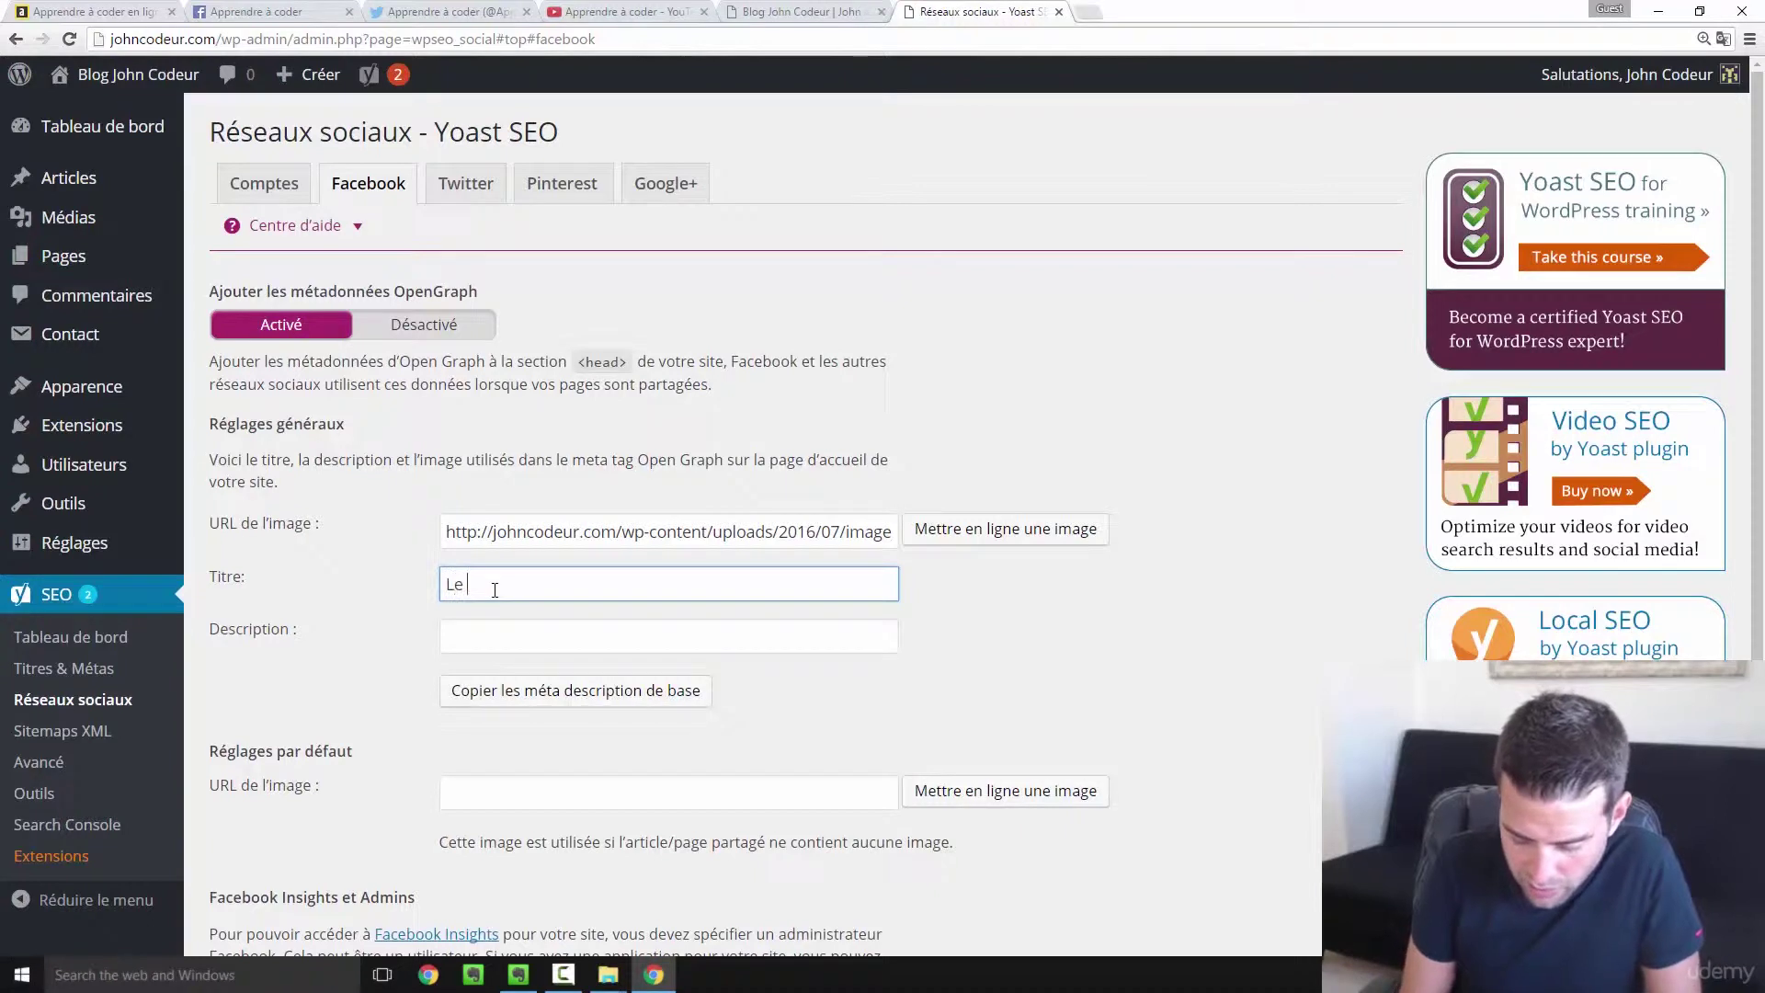
type("Blog")
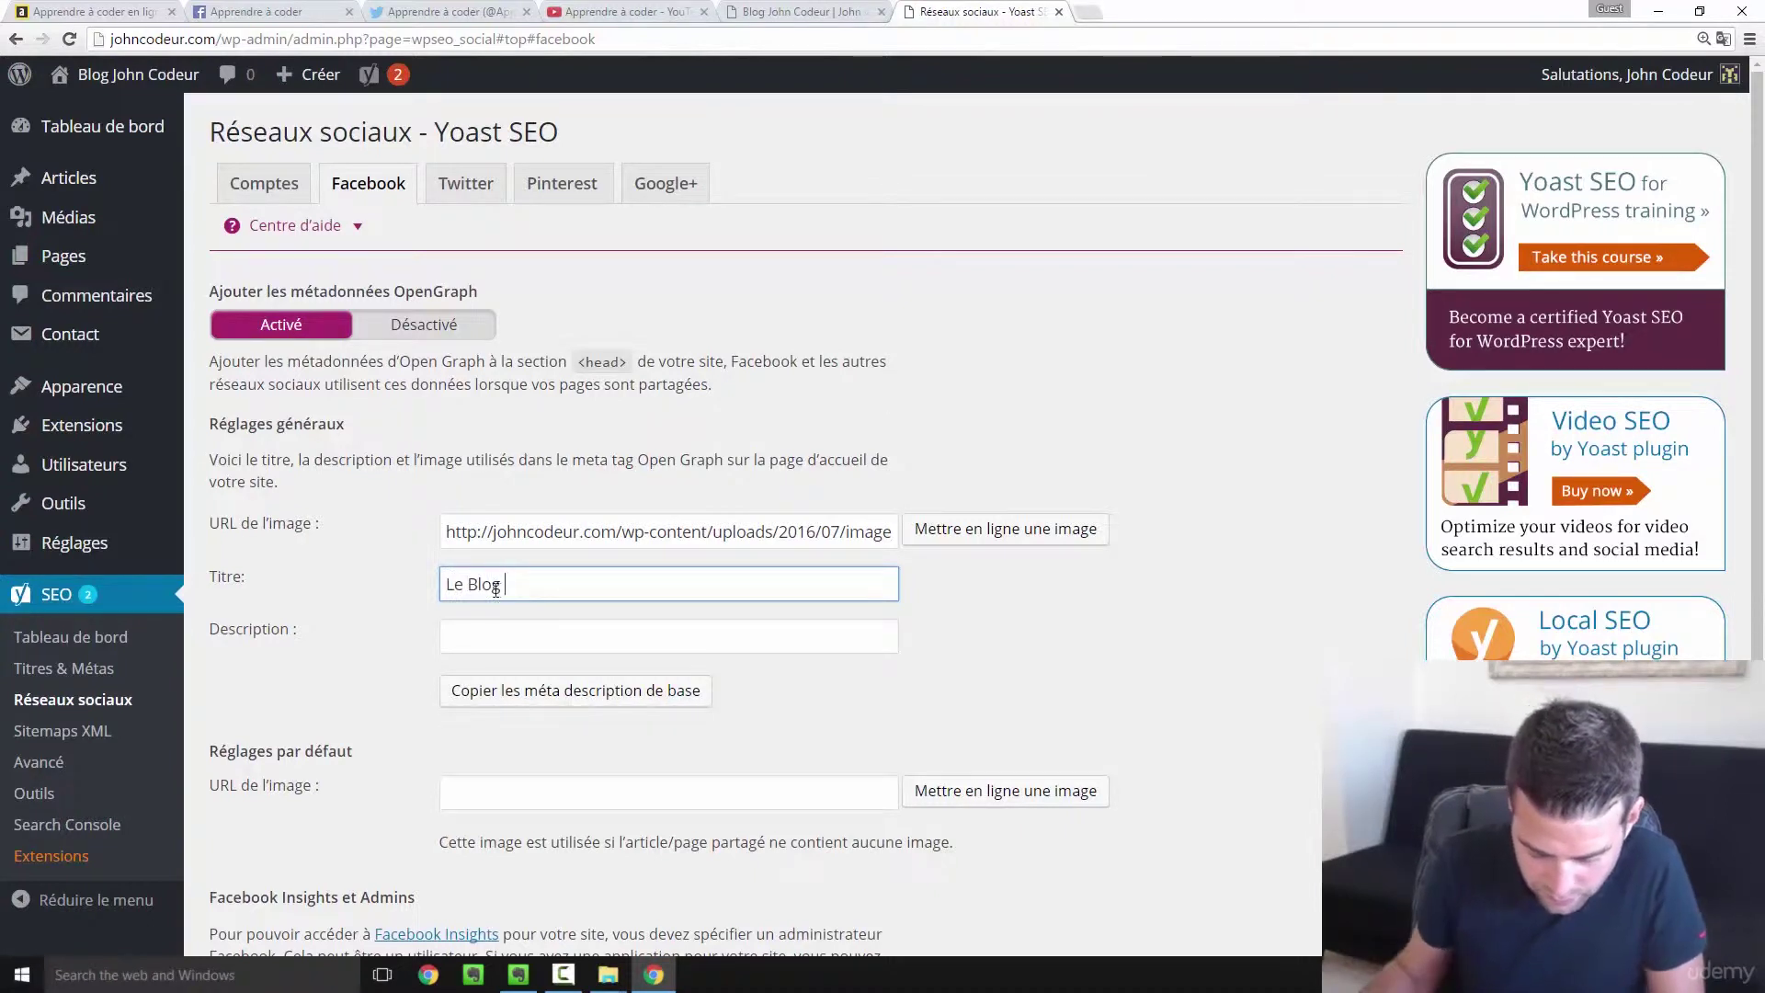
type(" de J")
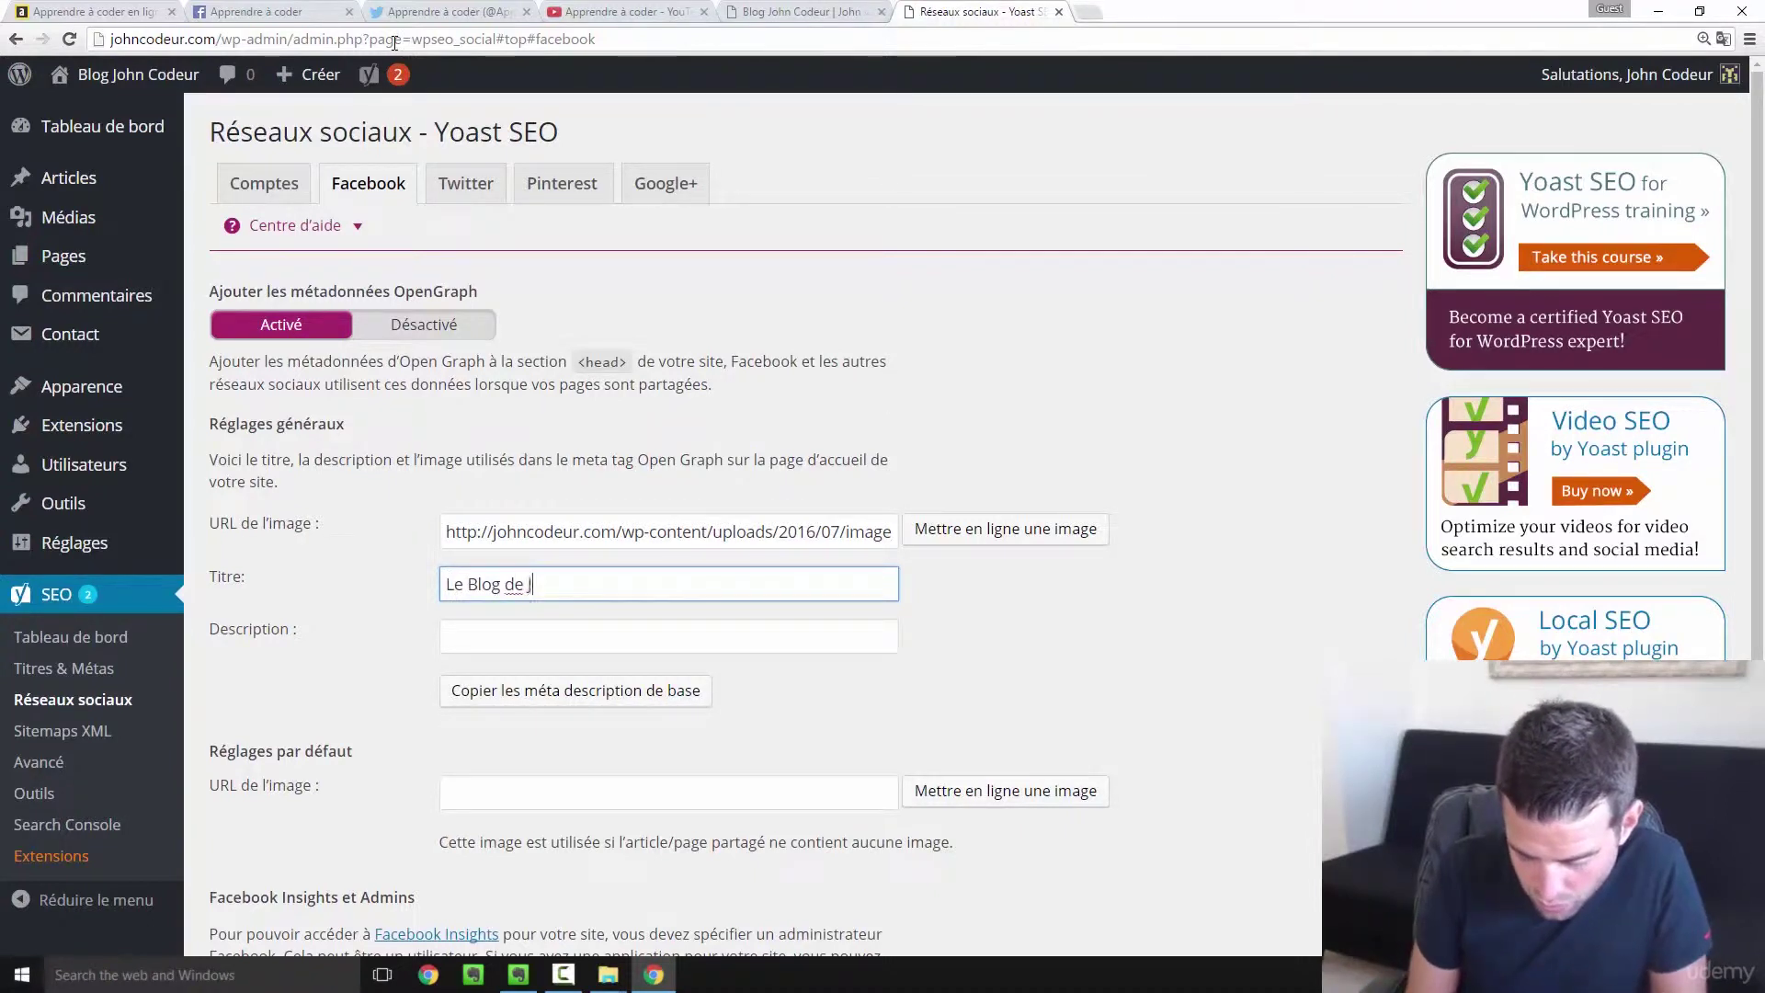
type("ohn Codeur")
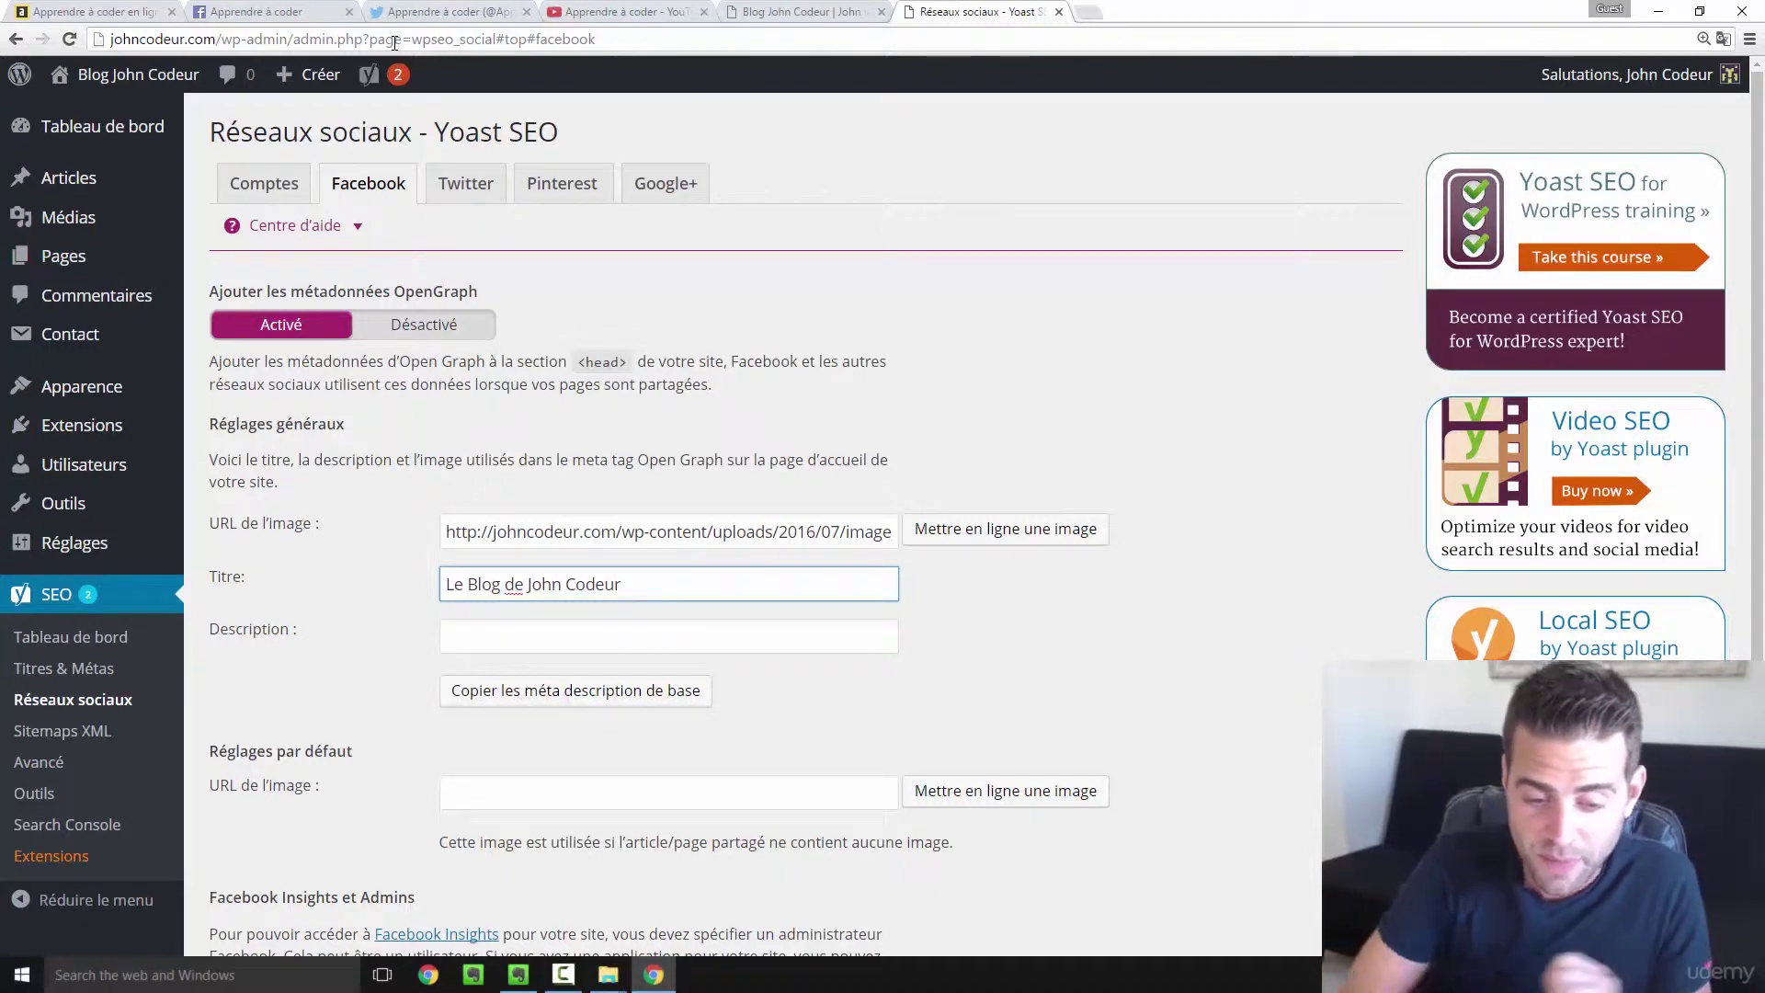
- Set the general Open Graph description to "John vous apprend le code pas à pas !!!"
left_click(497, 637)
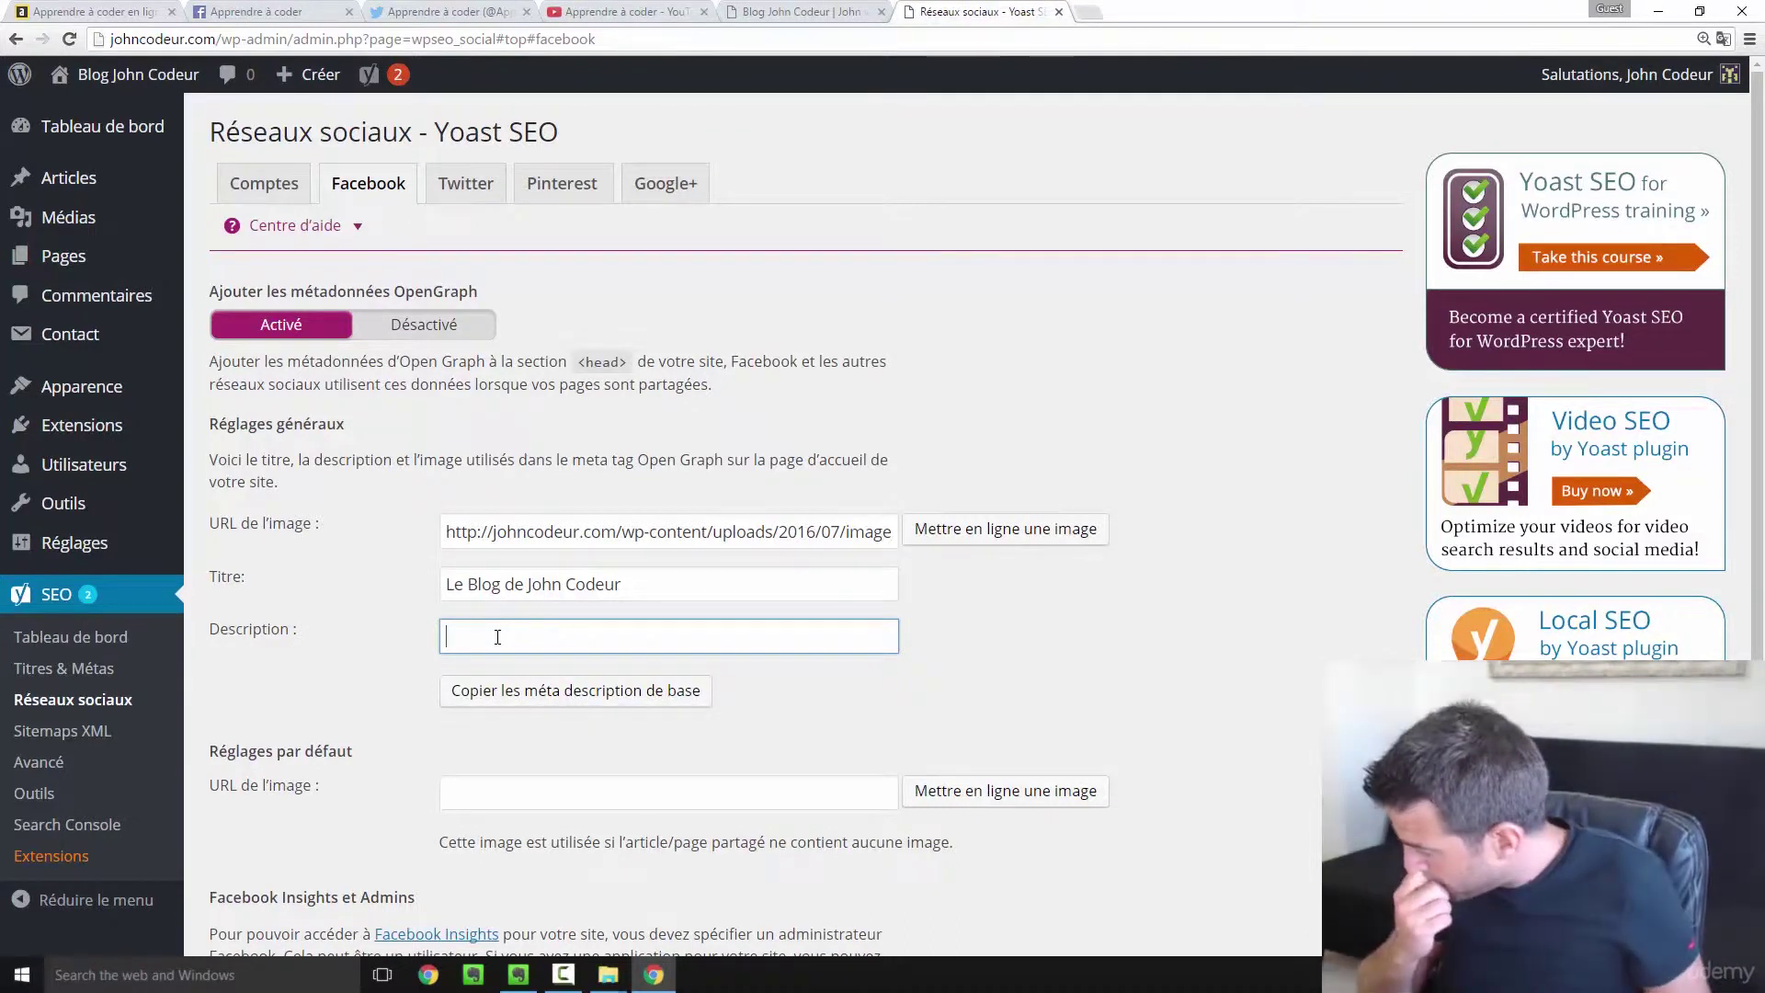
type("John ")
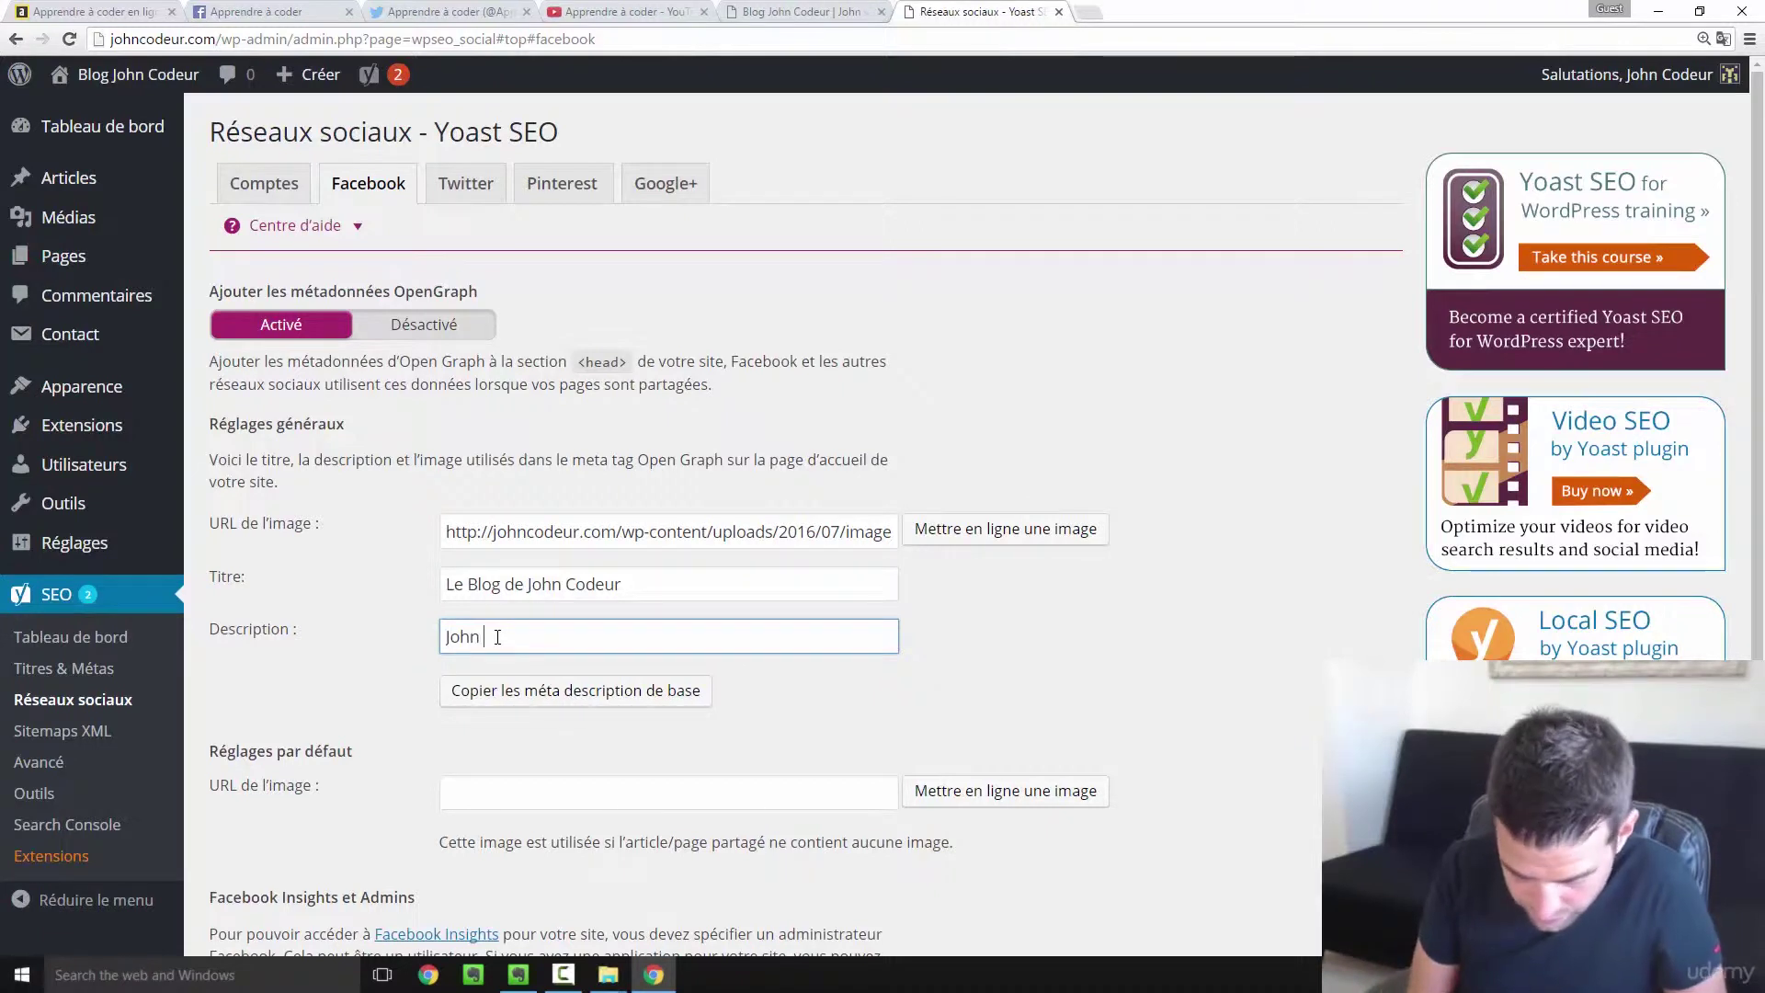
type("vous appren")
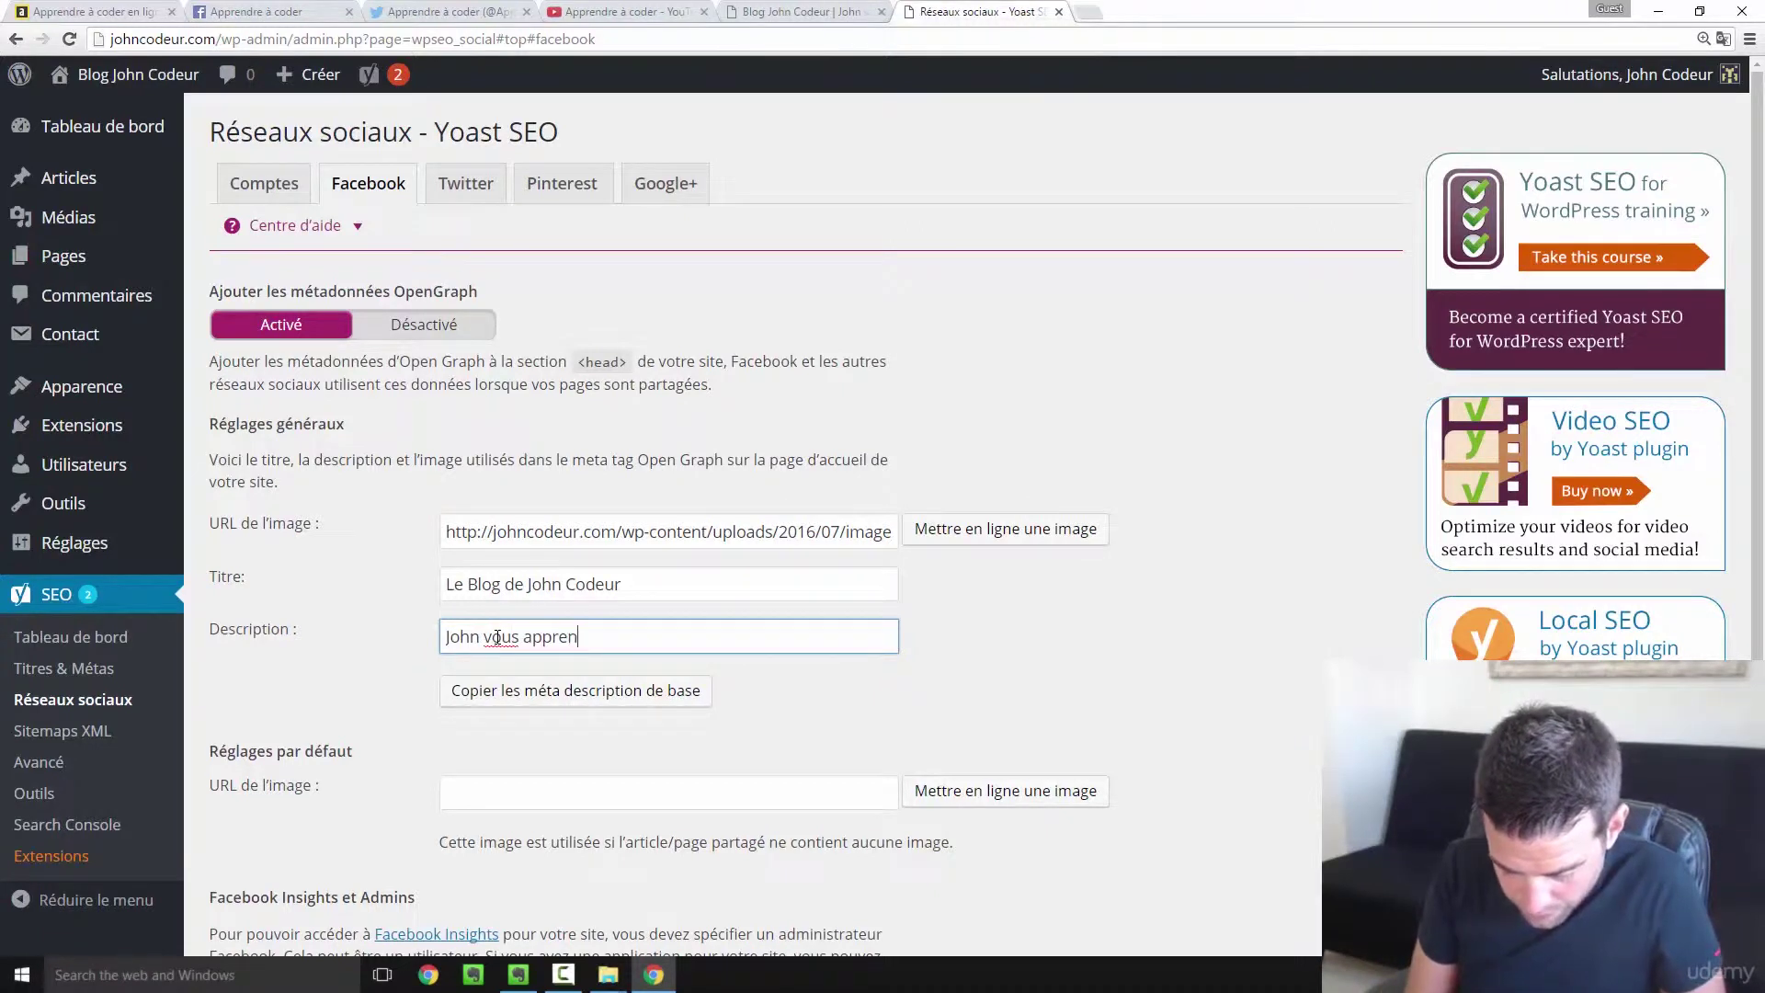
type("d le code ")
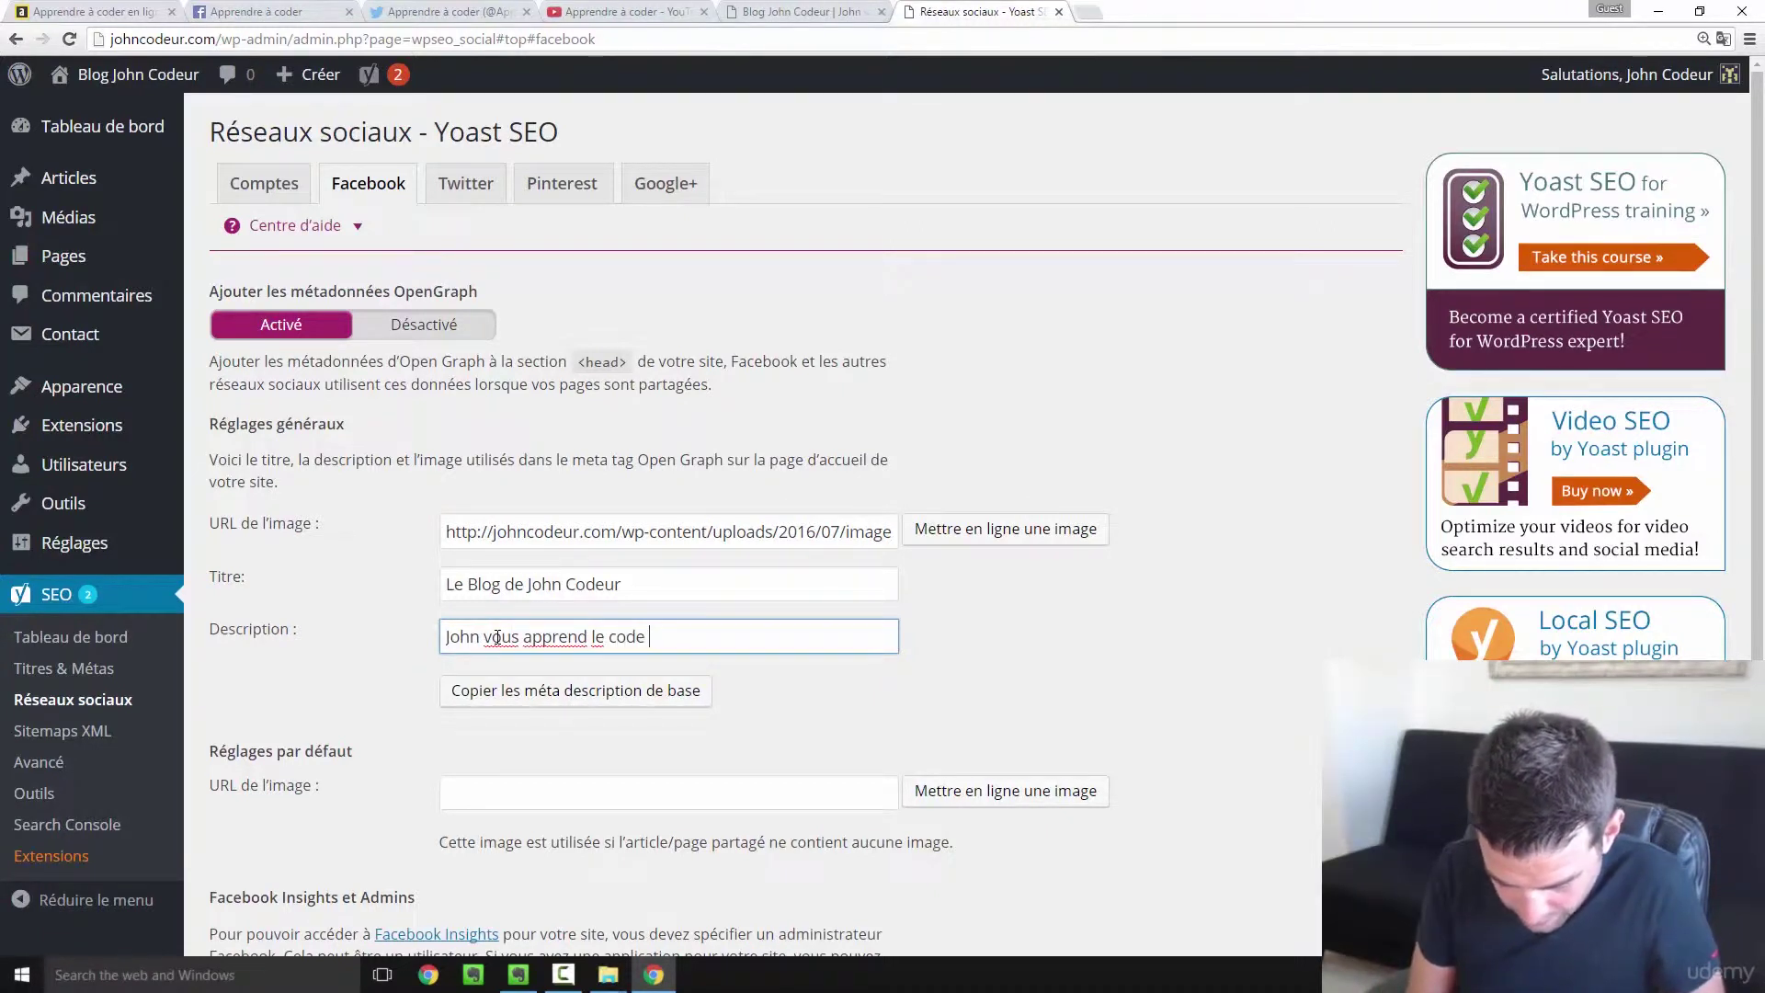
type("pas a pas")
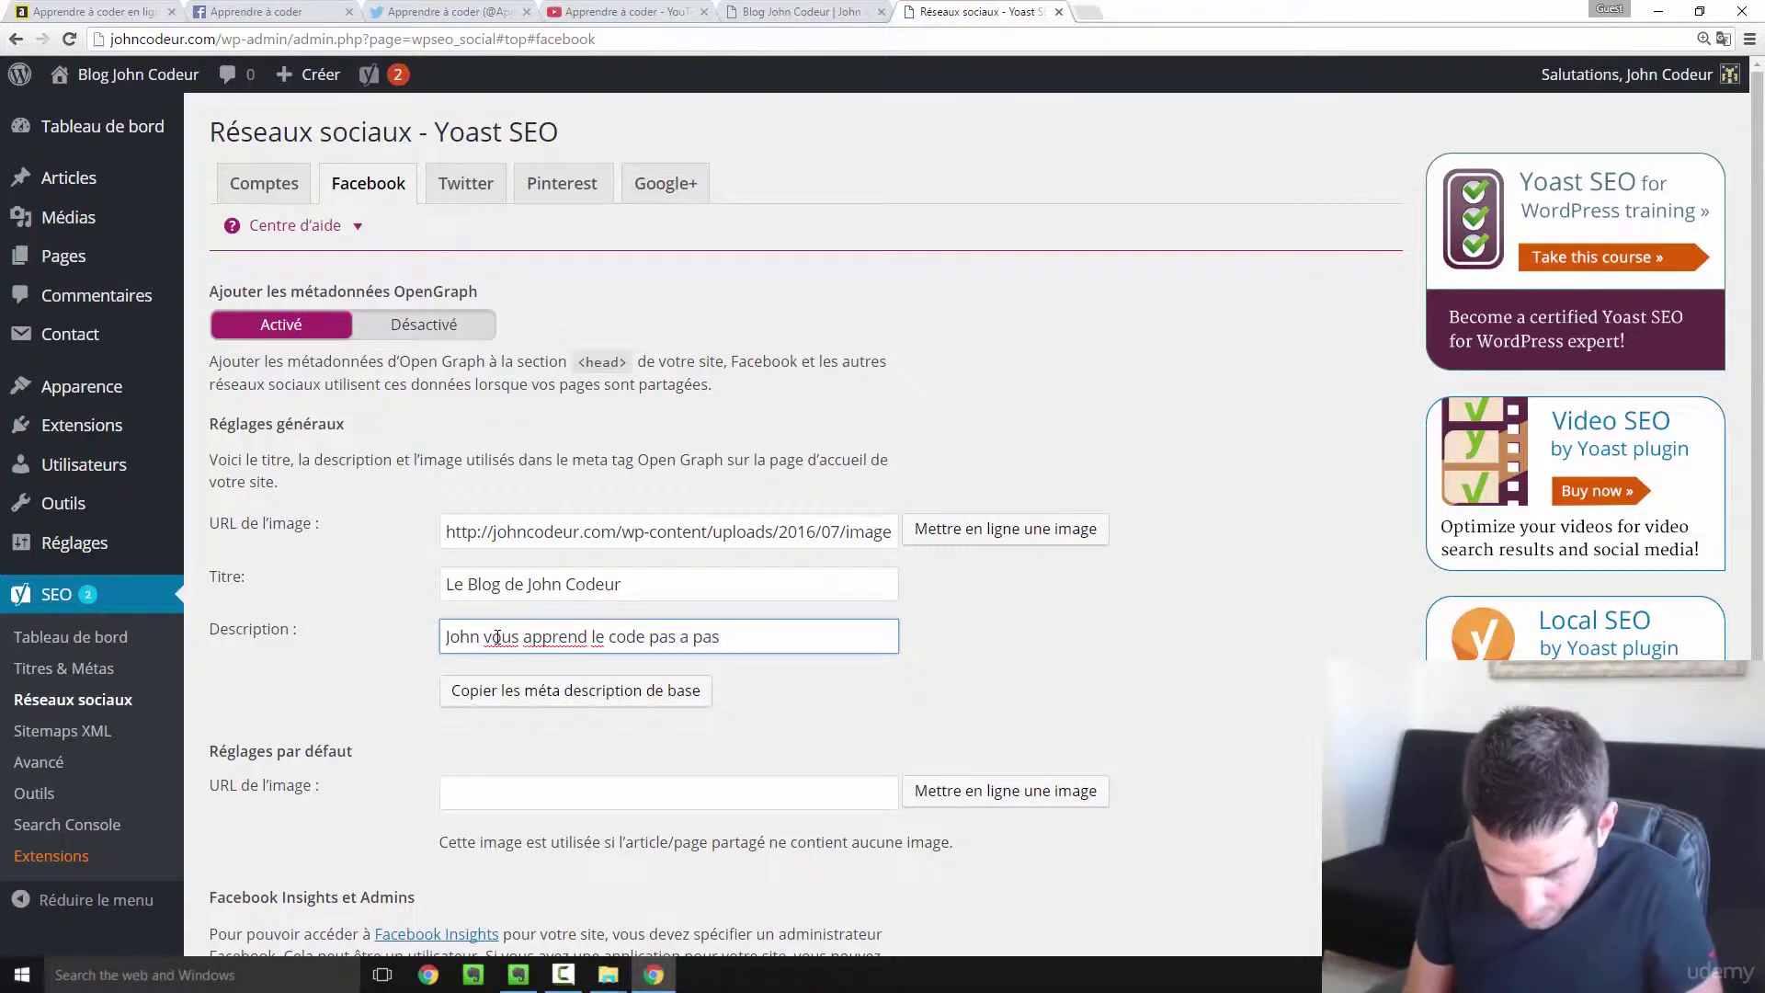
type(" !!!")
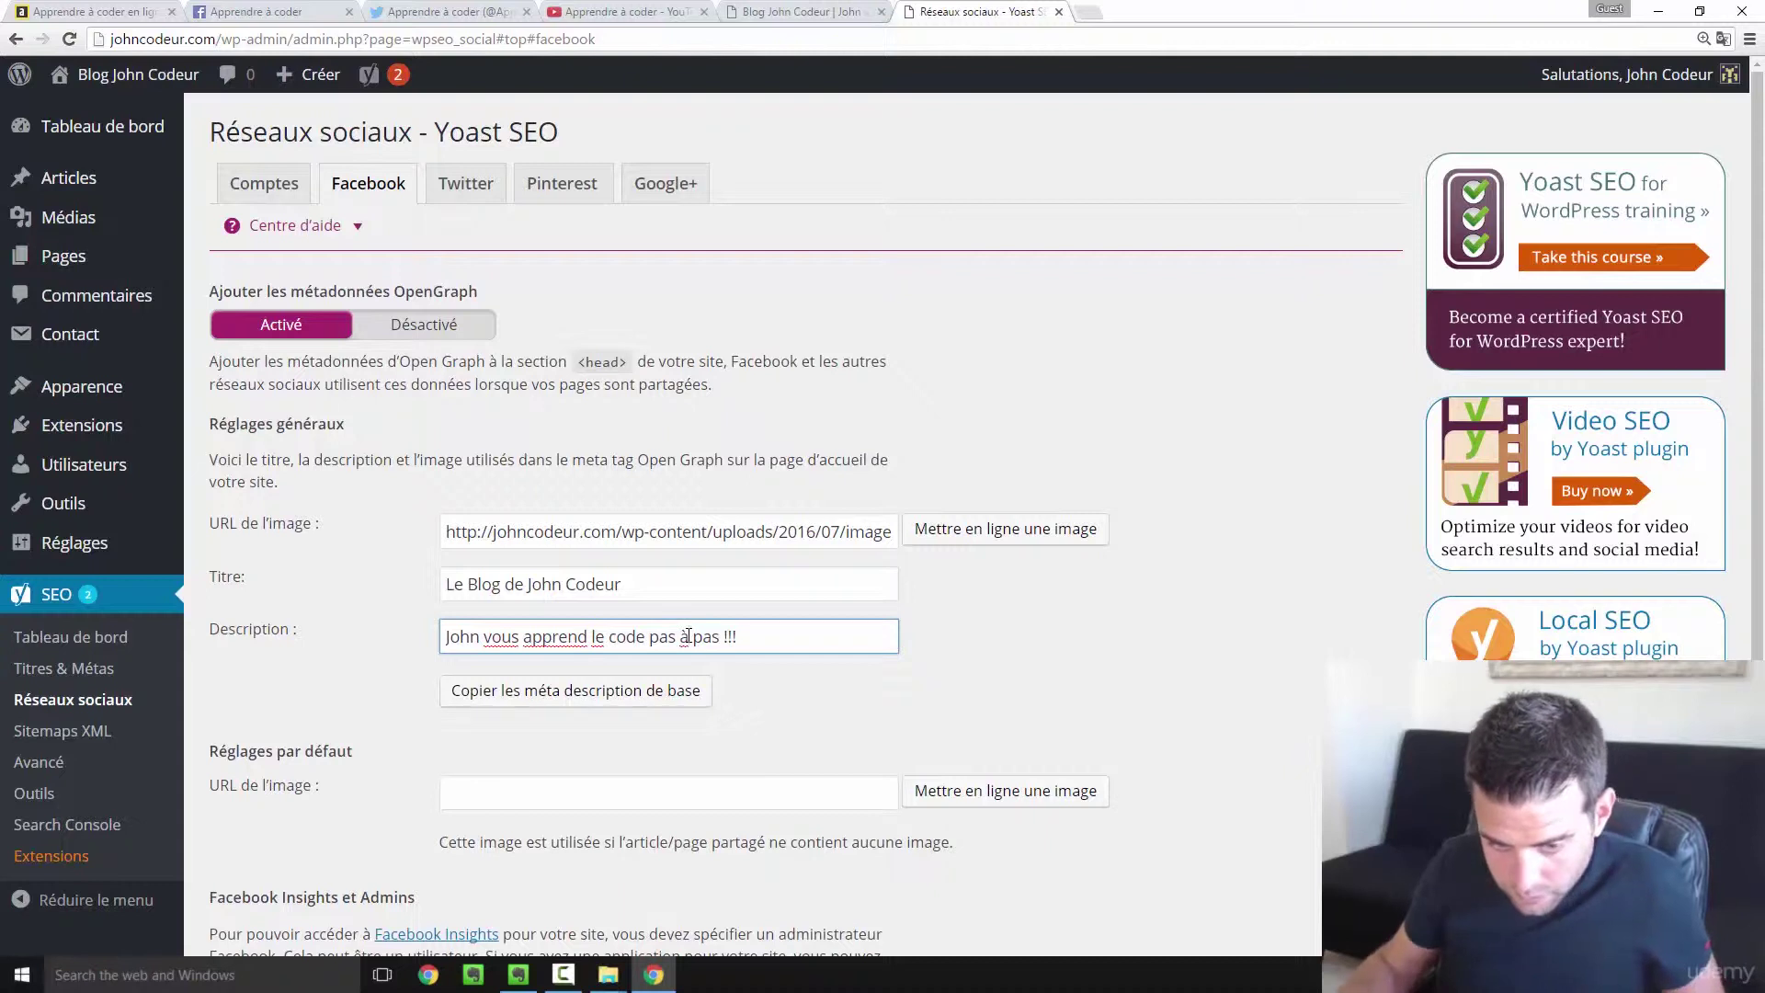
left_click(837, 710)
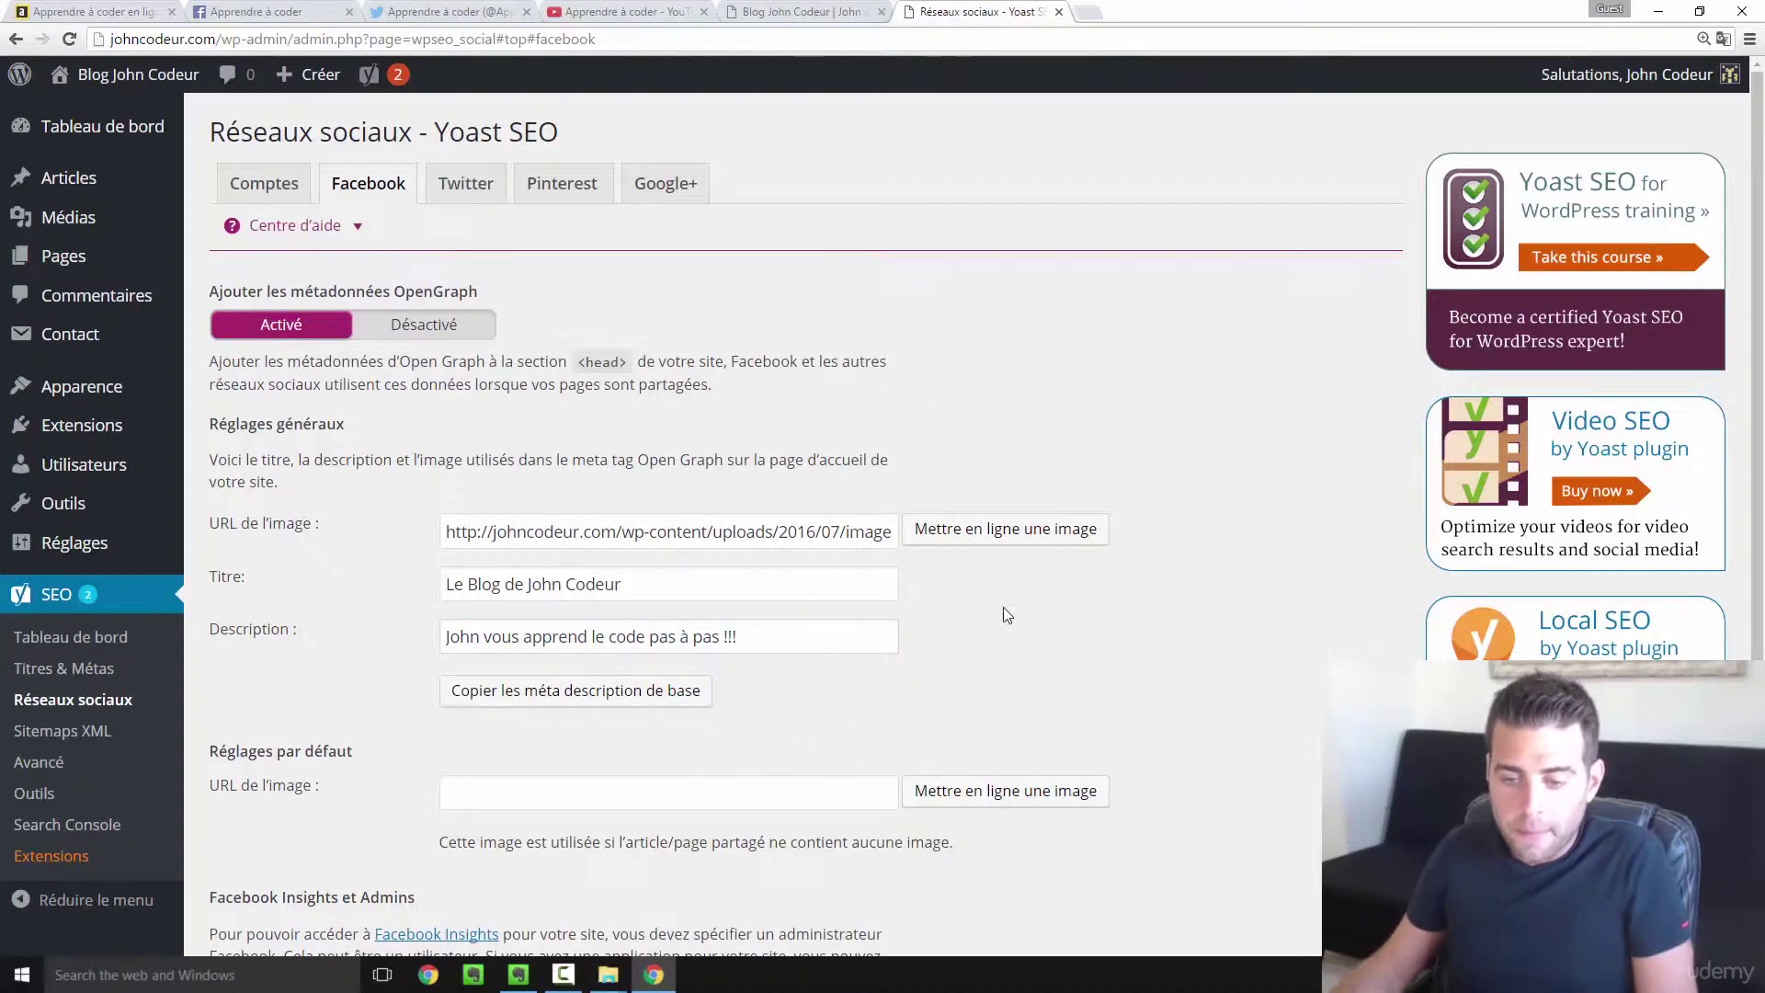
- Copy the general image's URL into the default image URL used for posts and pages without an image
scroll(1005, 615, "down", 1)
scroll(1005, 611, "down", 1)
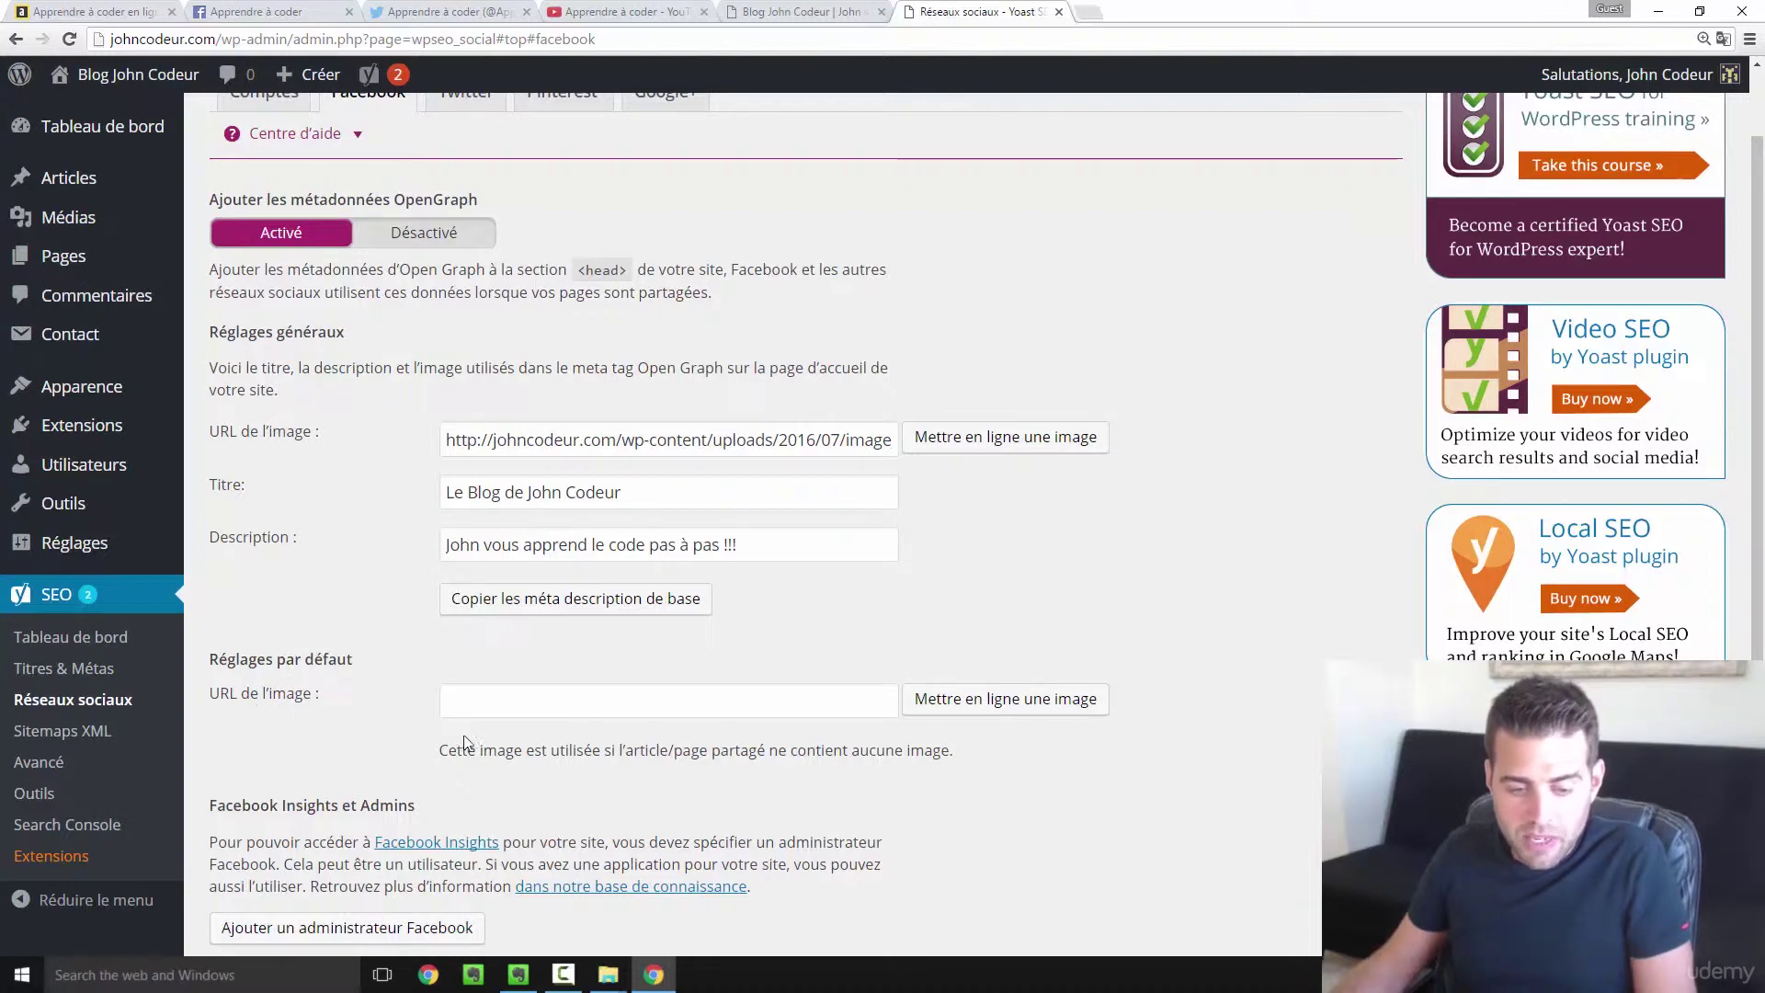
left_click_drag(450, 751, 998, 754)
left_click(1004, 759)
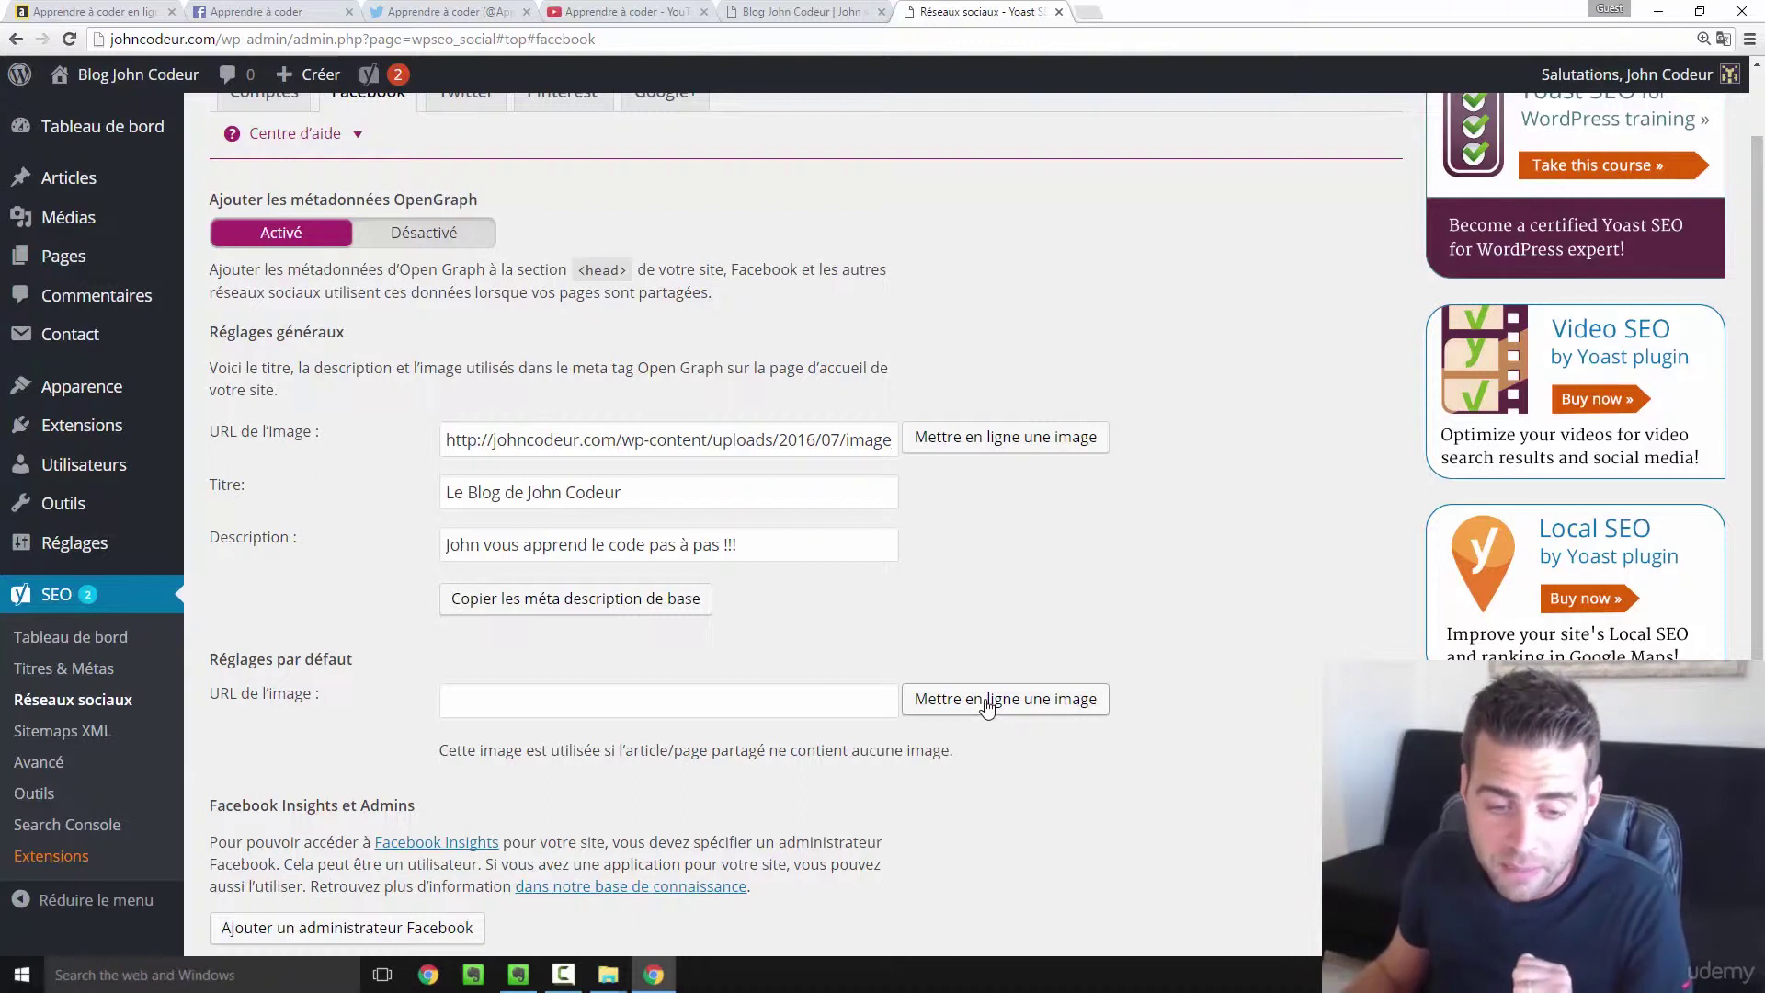
left_click(705, 443)
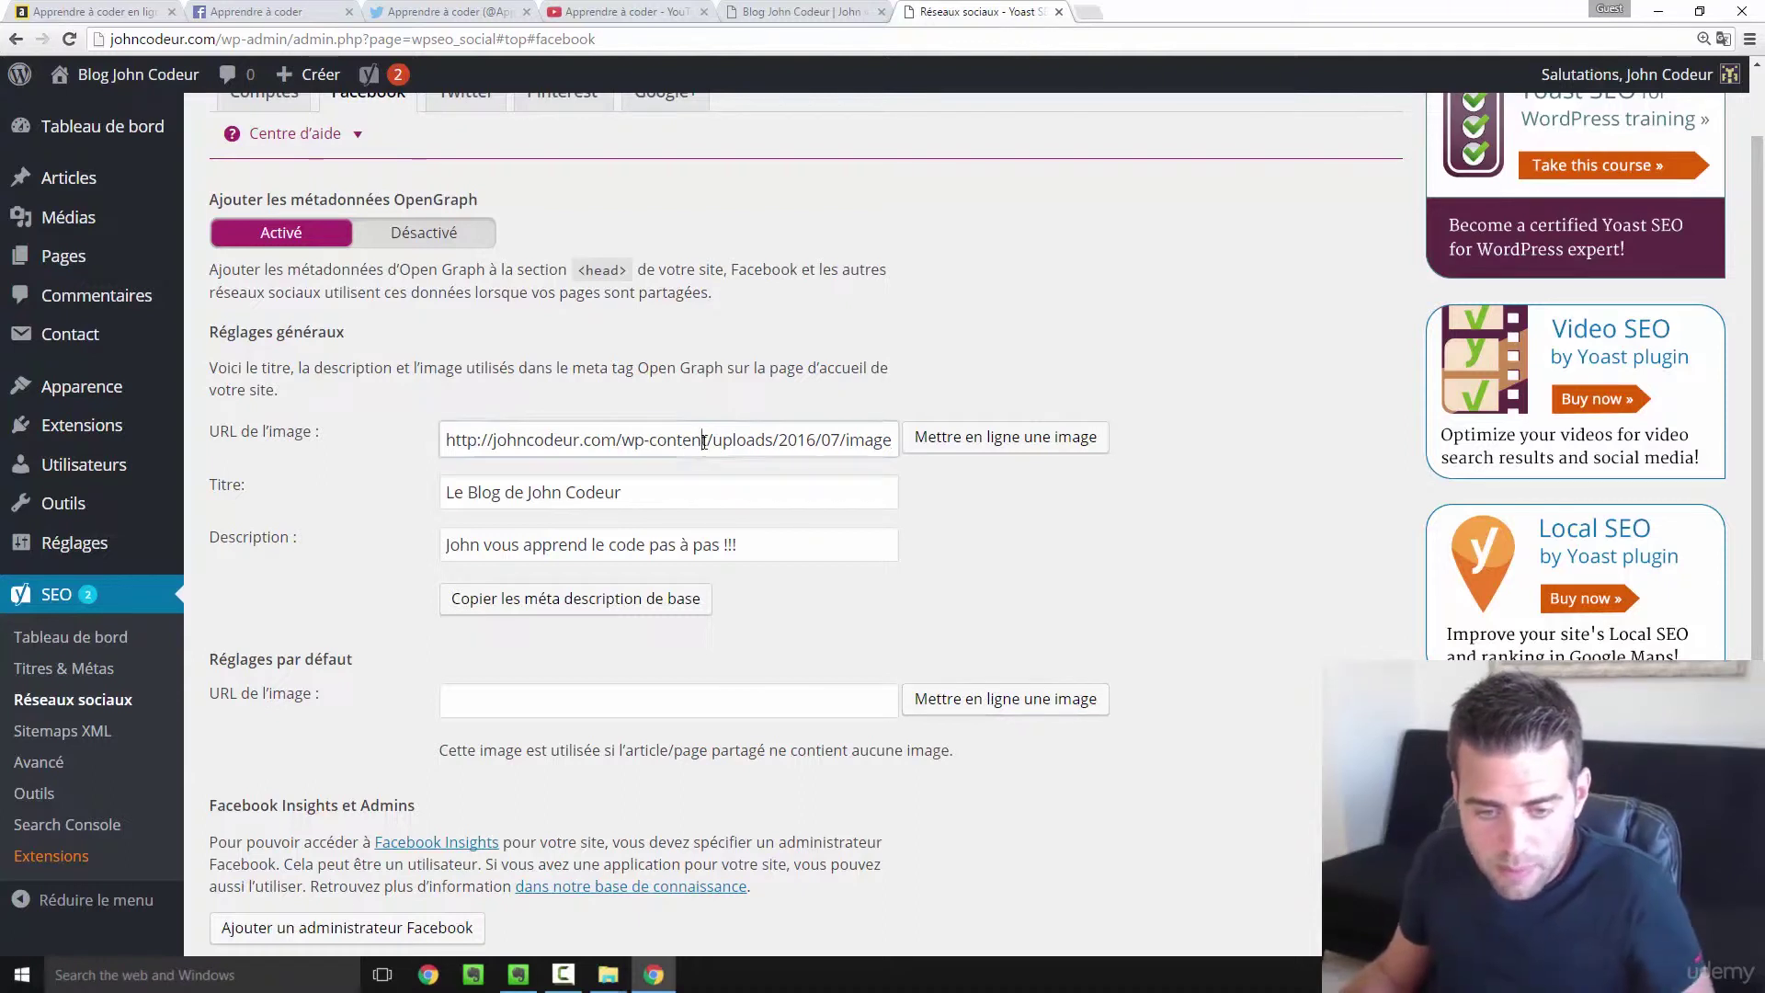
key("ctrl+a")
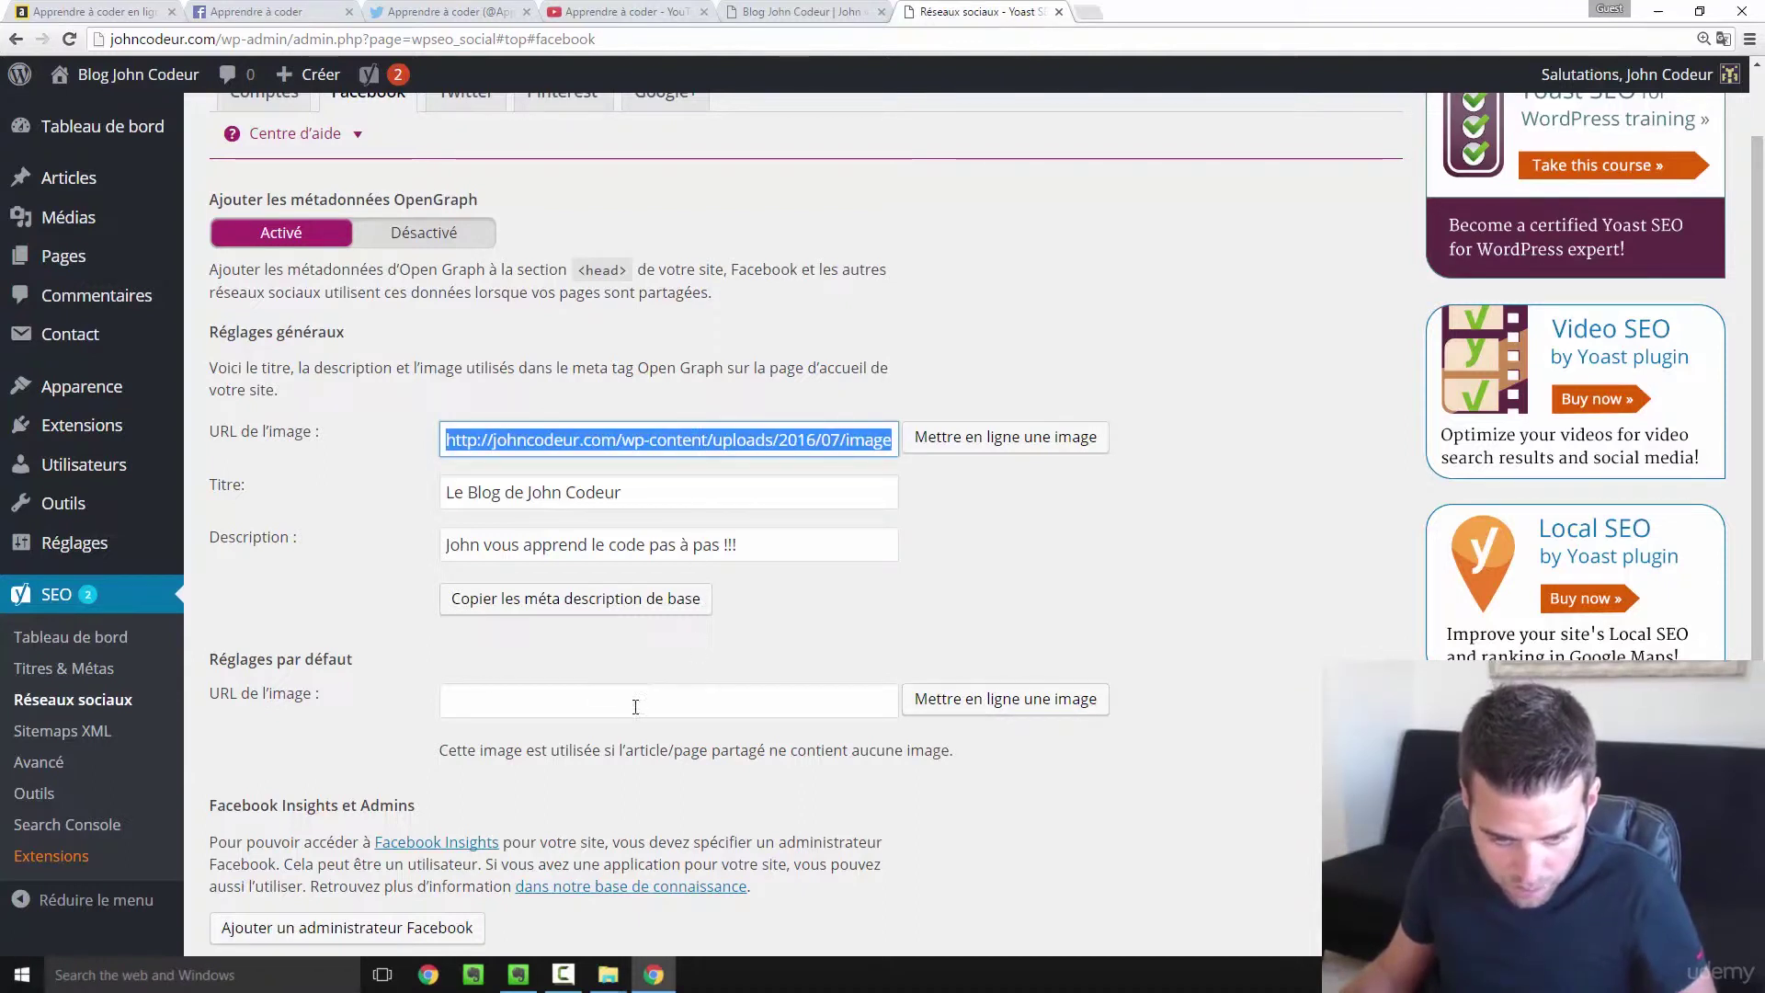
left_click(634, 706)
key("ctrl+v")
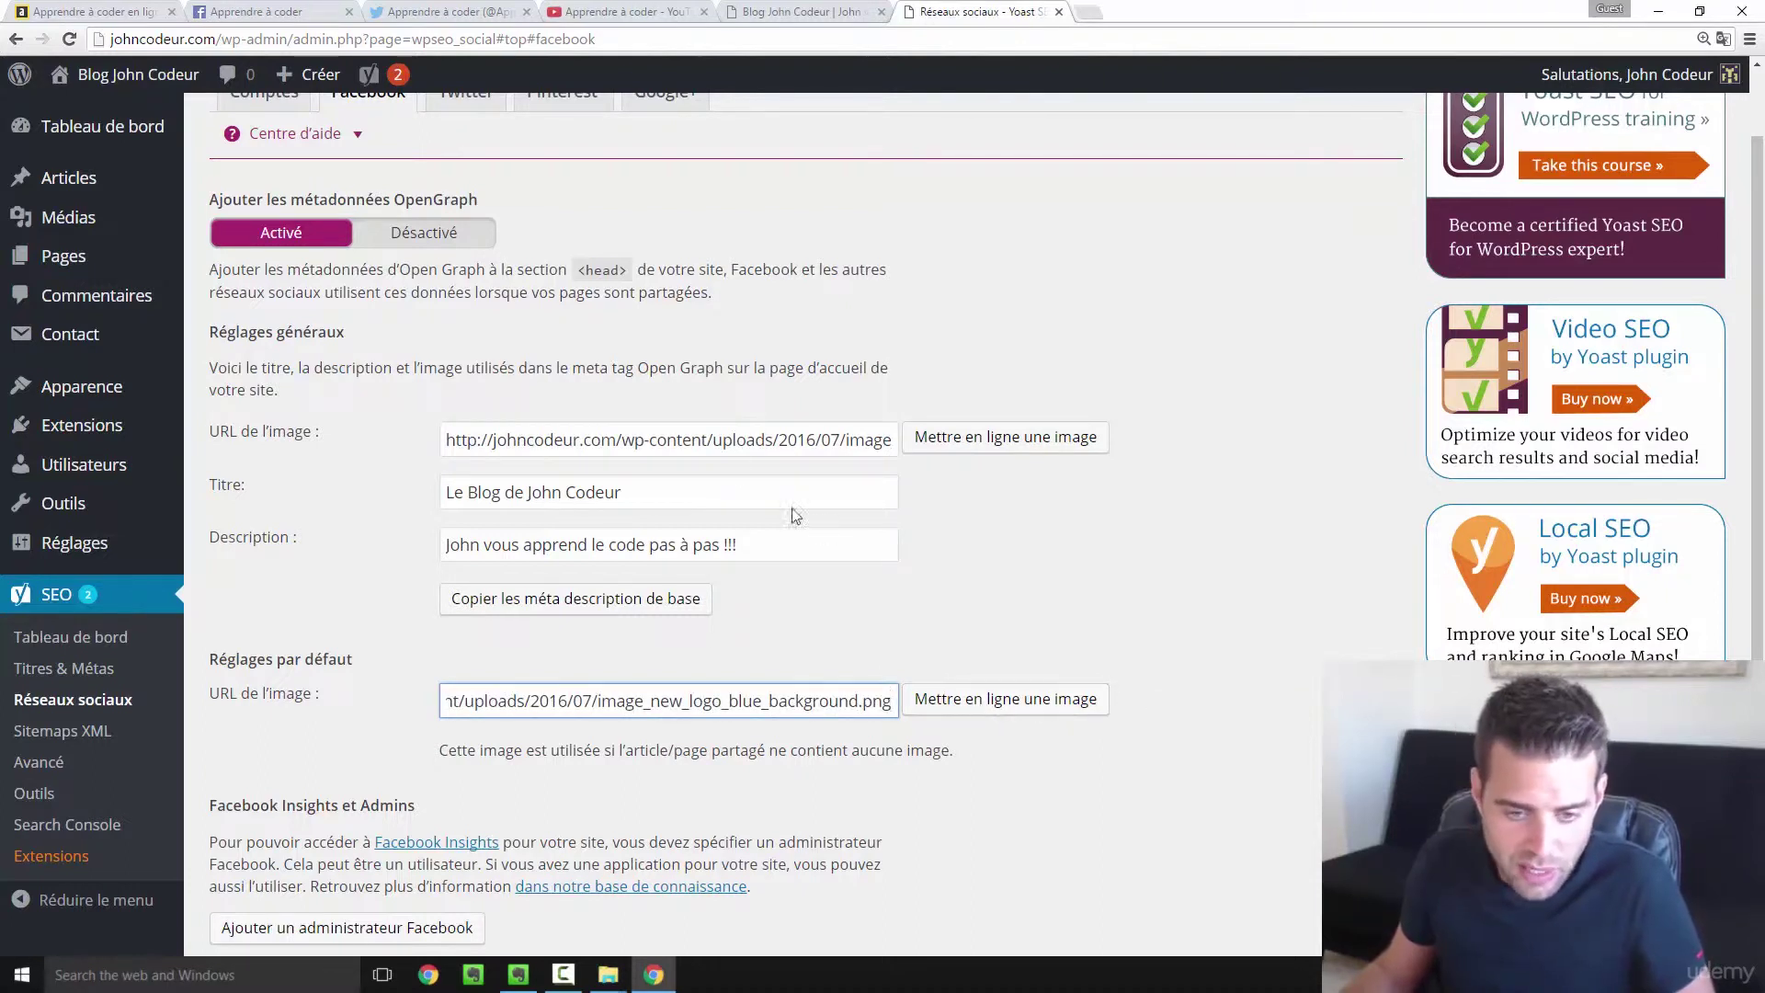
left_click_drag(599, 441, 833, 441)
left_click(830, 632)
- Save the Facebook settings, leaving the Facebook administrator and App ID unset
scroll(832, 639, "down", 2)
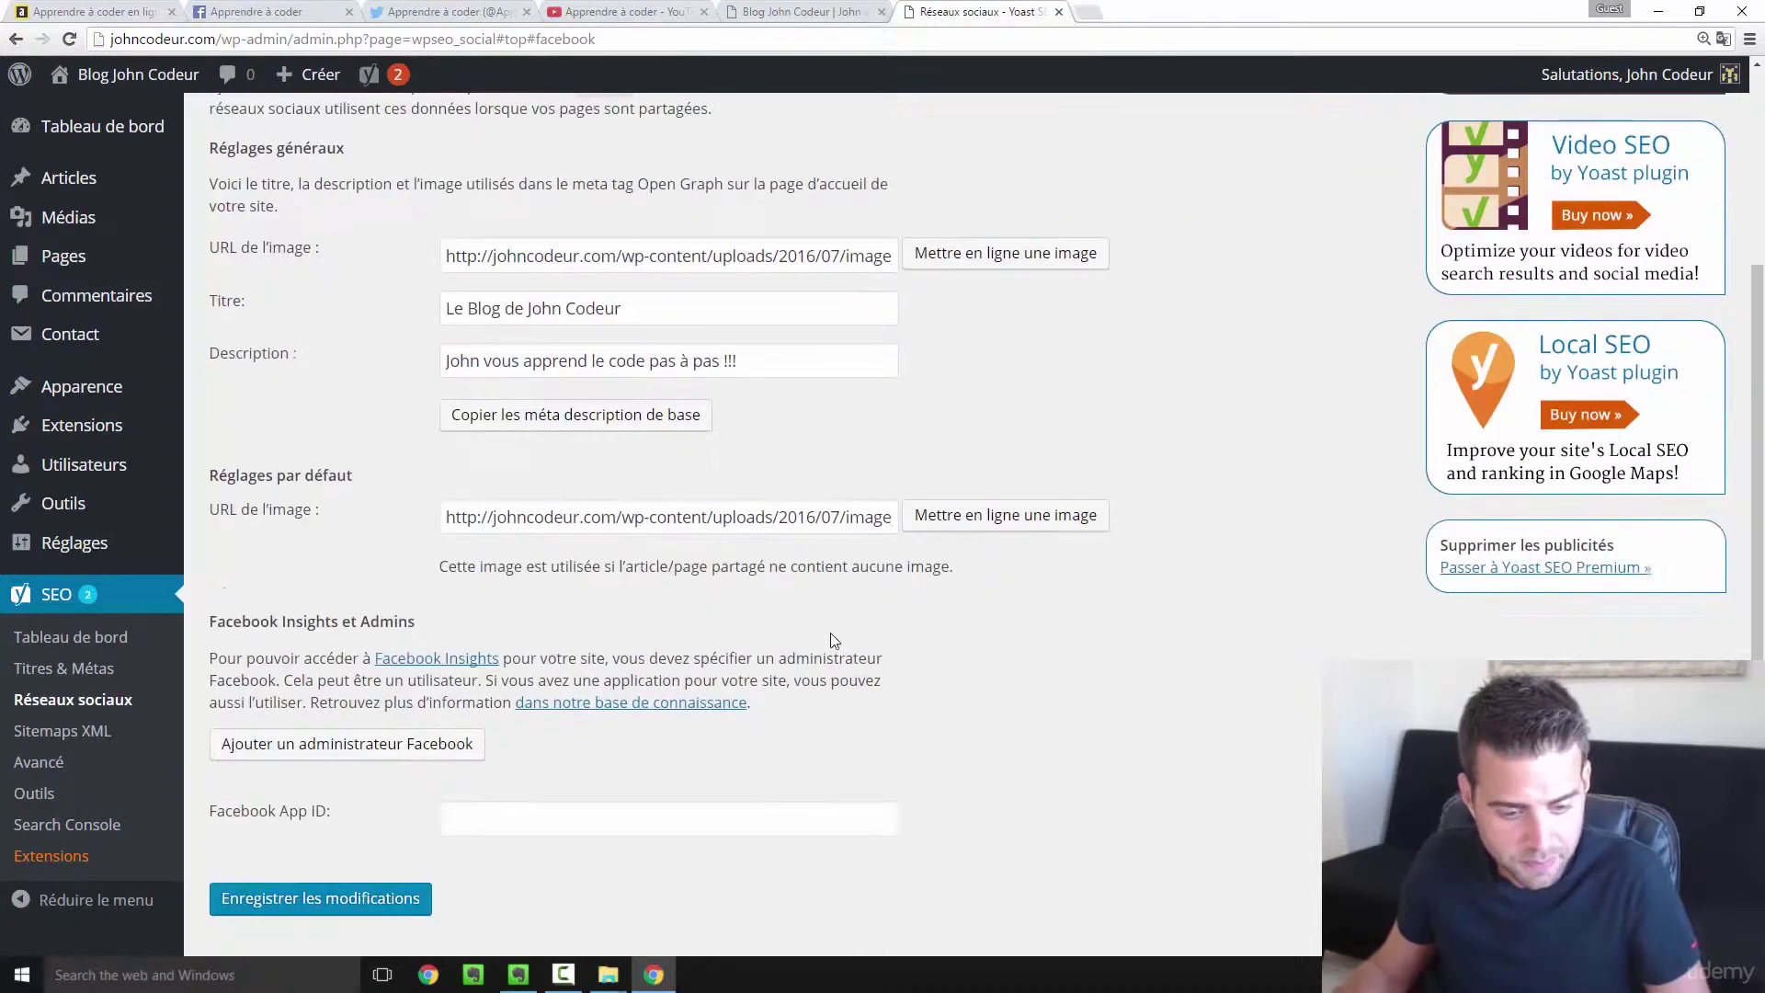
scroll(726, 641, "down", 1)
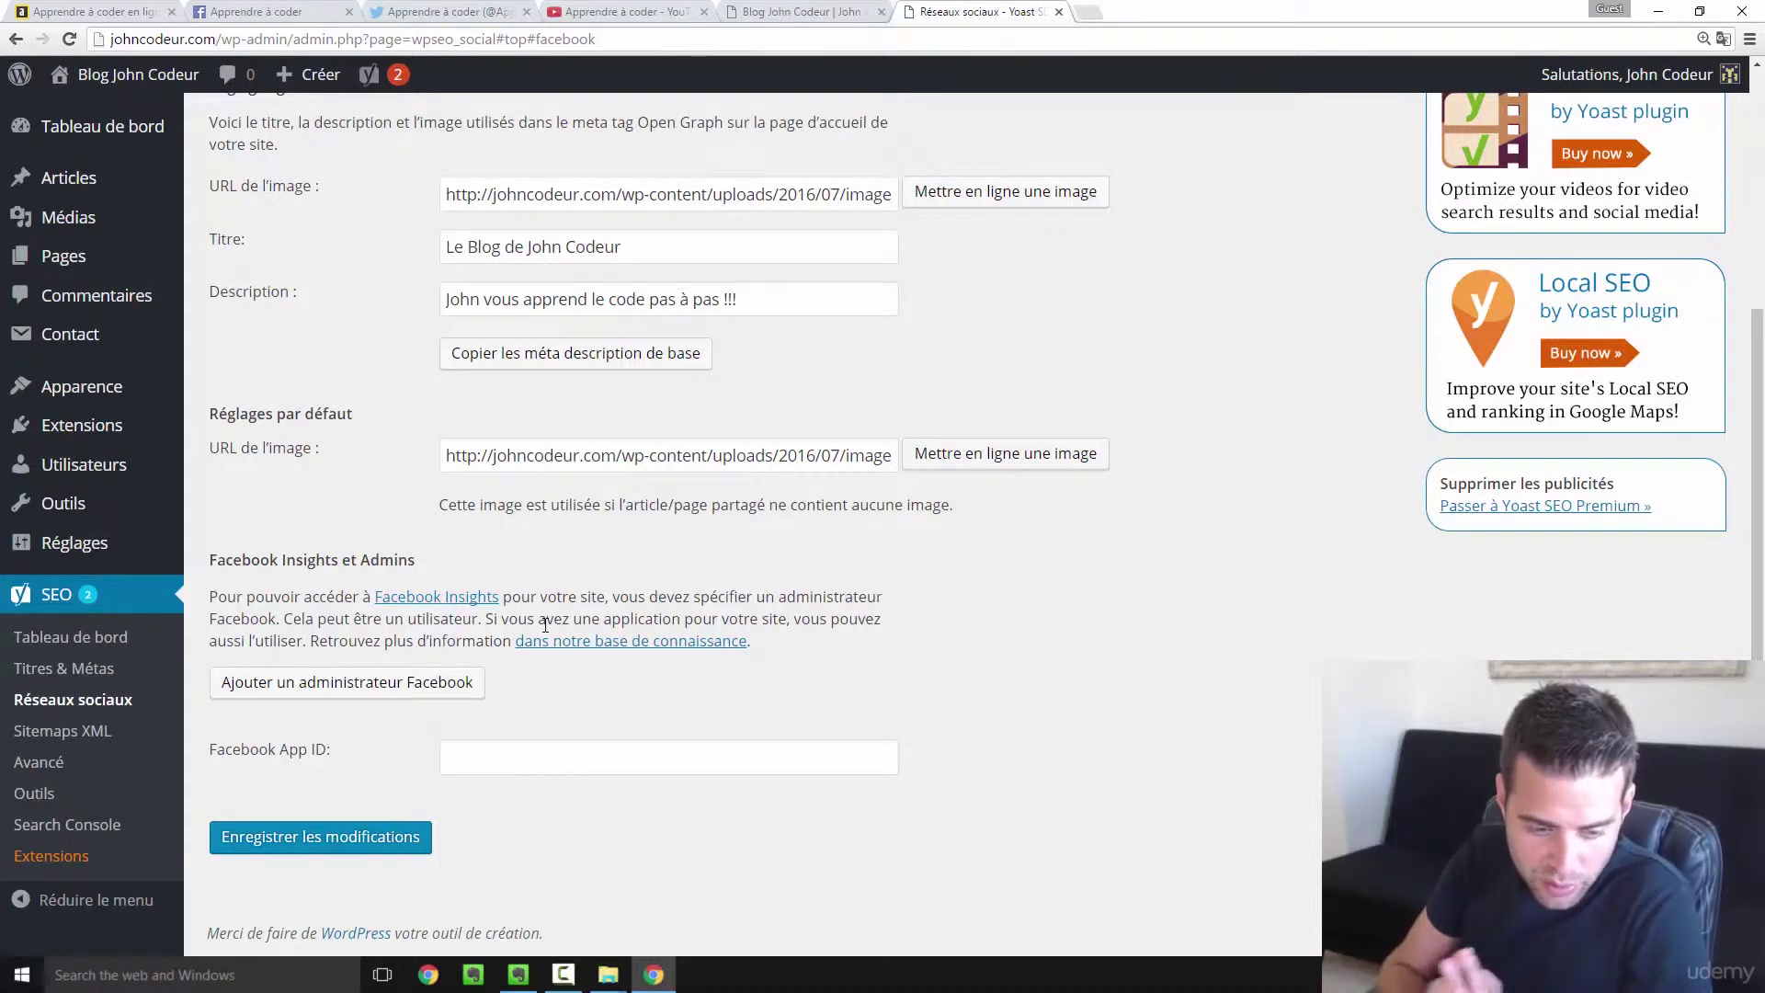
scroll(482, 784, "up", 2)
scroll(377, 929, "down", 2)
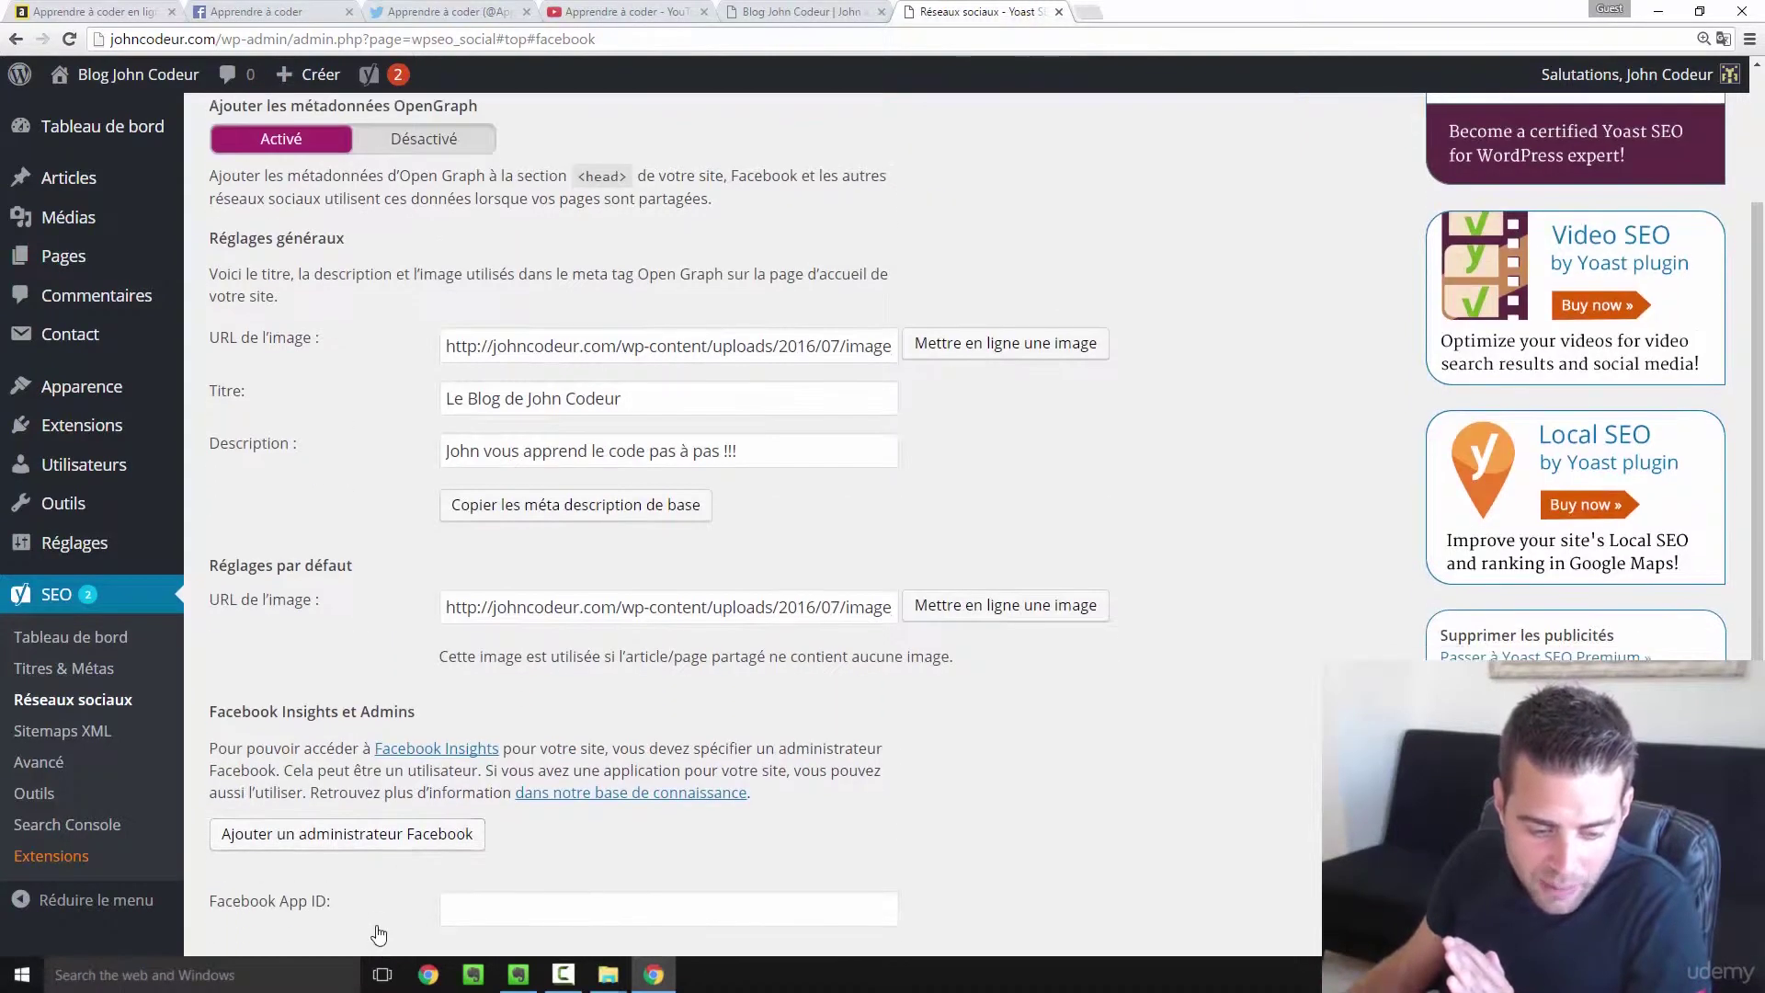
left_click(355, 839)
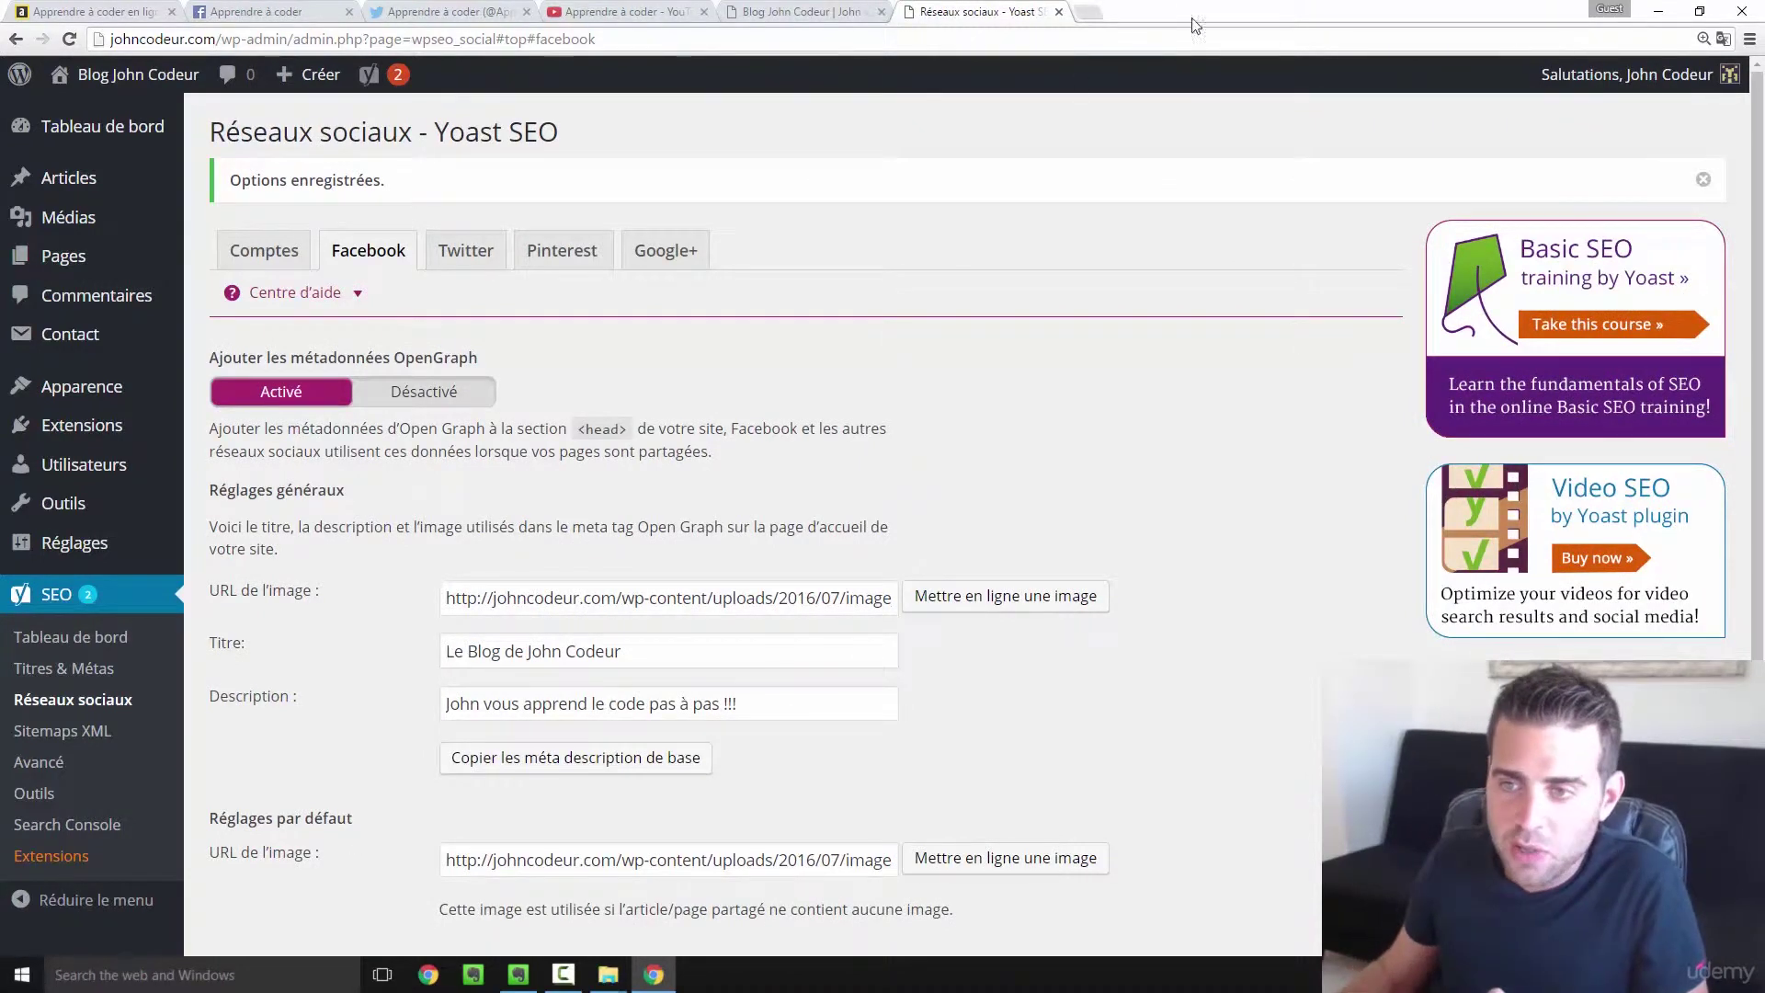
- Search the web for "facebook url debugger" in a new browser tab and open Facebook's Open Graph Debugger
left_click(1088, 16)
type("fa")
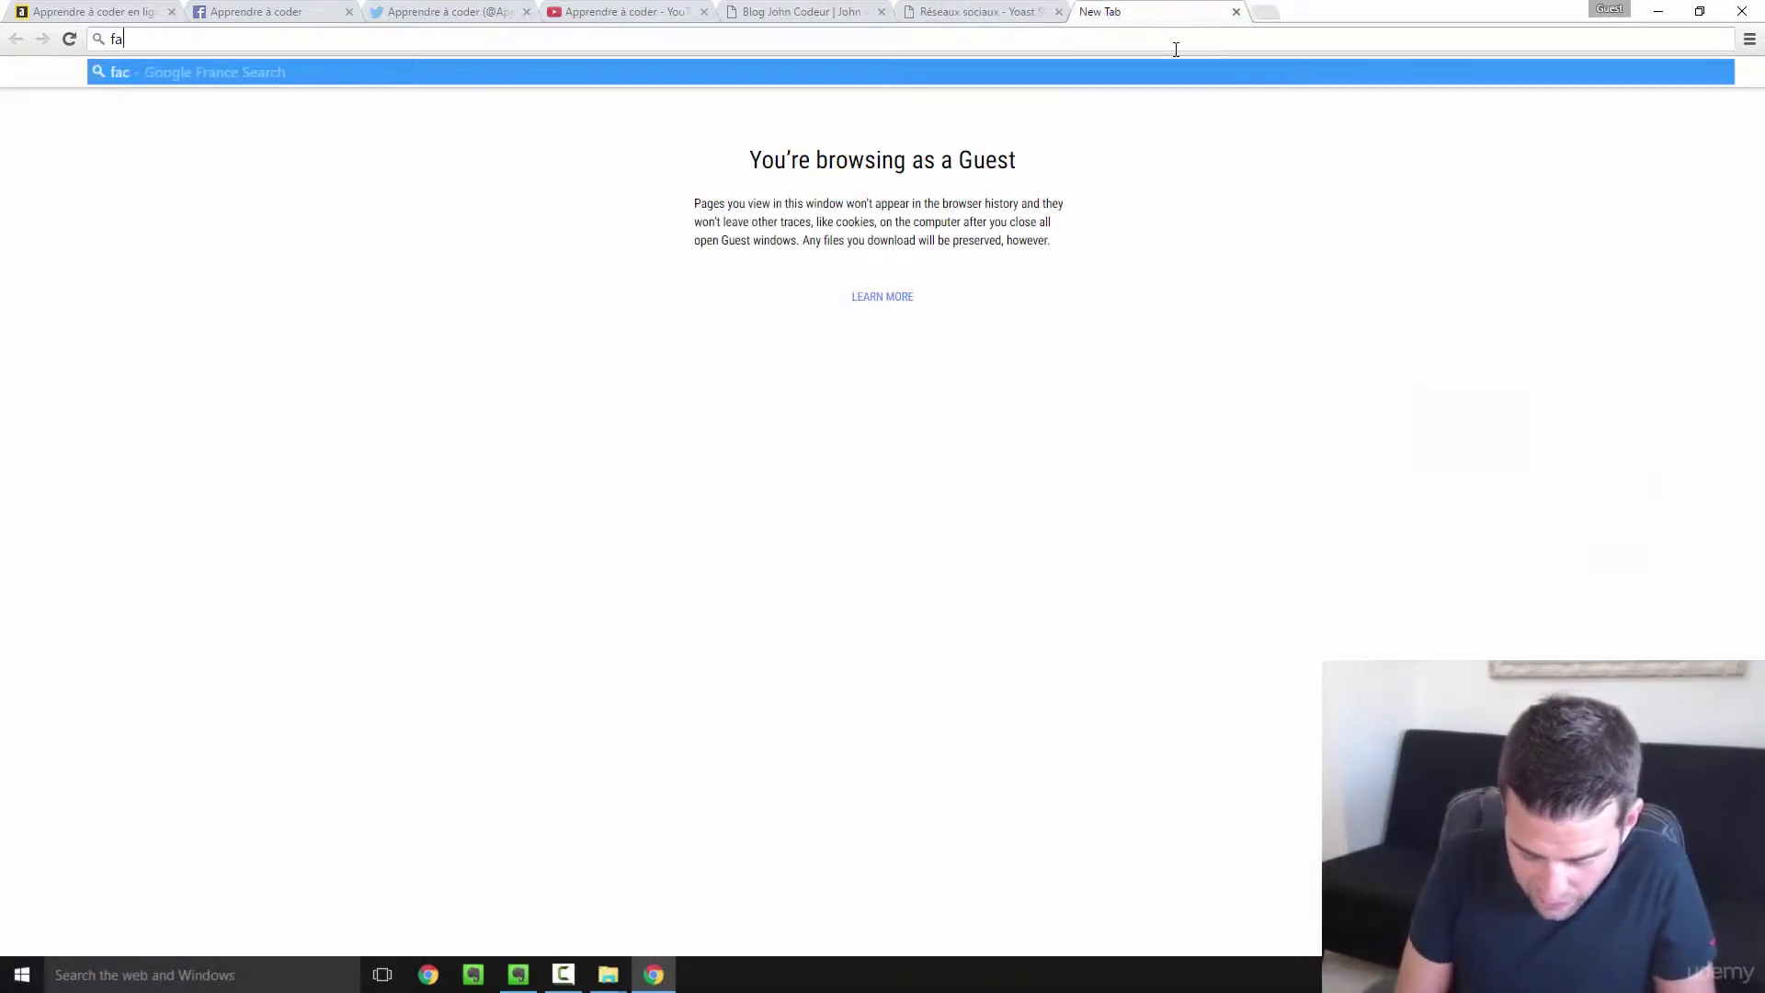
type("cebook url")
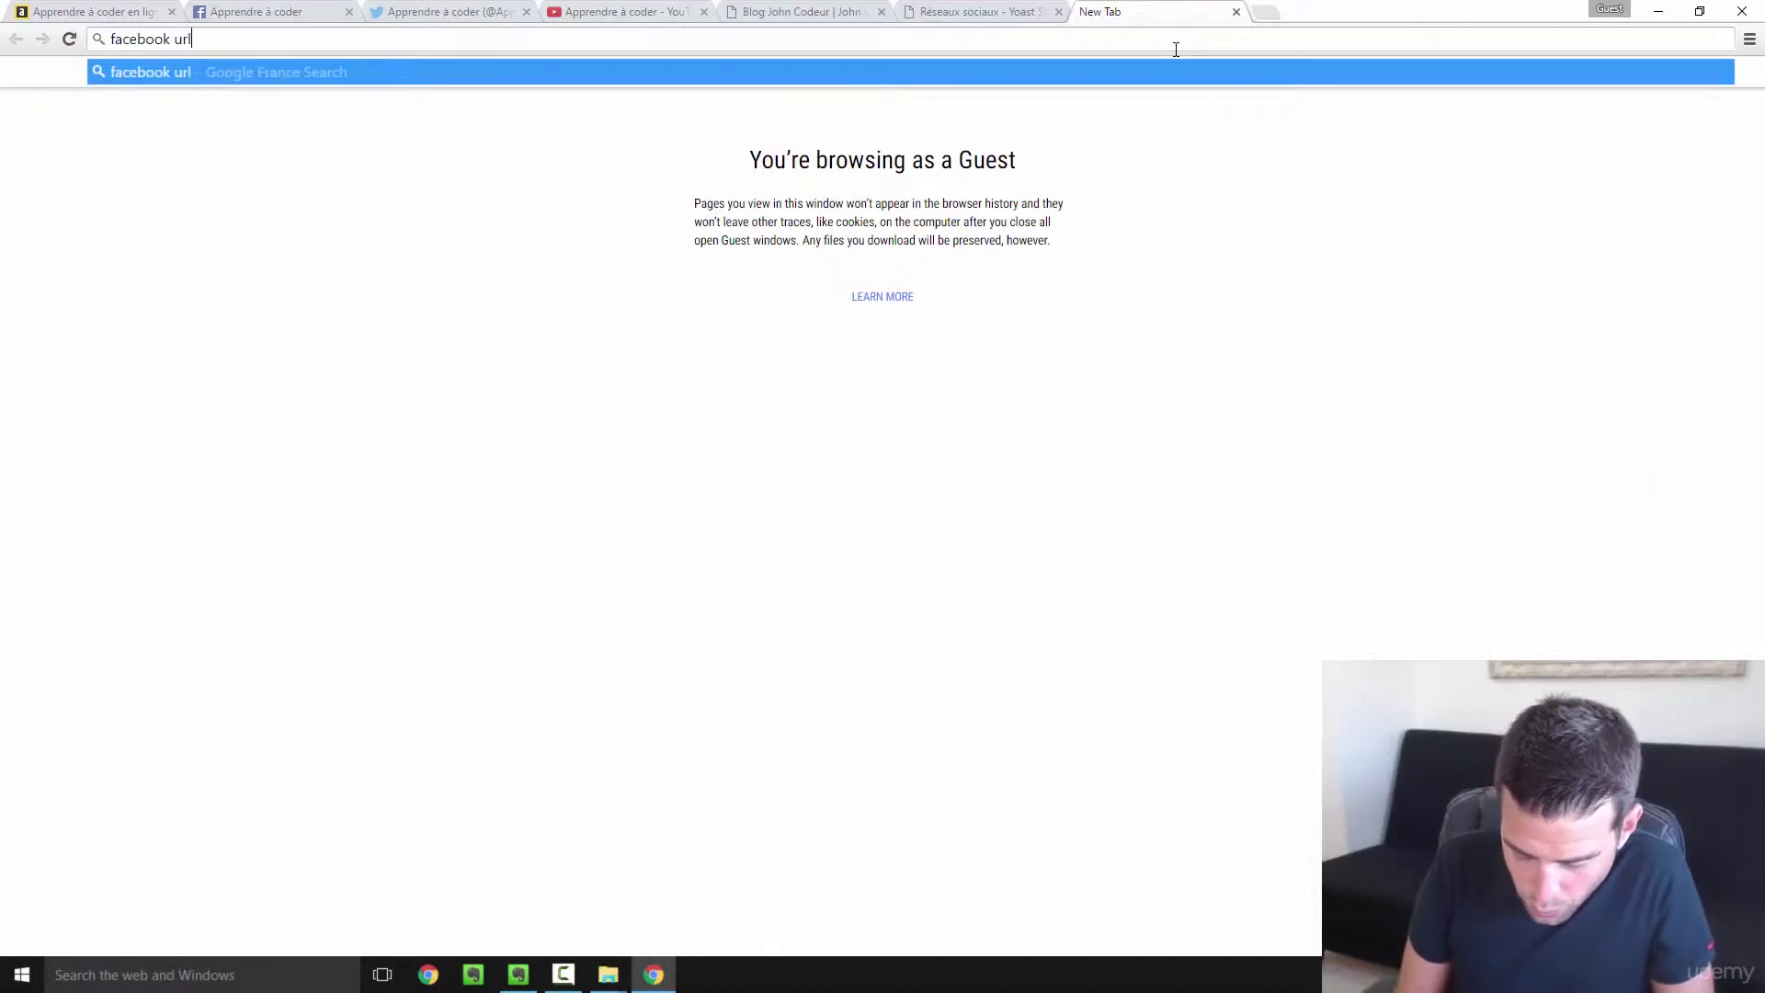
type(" debugger")
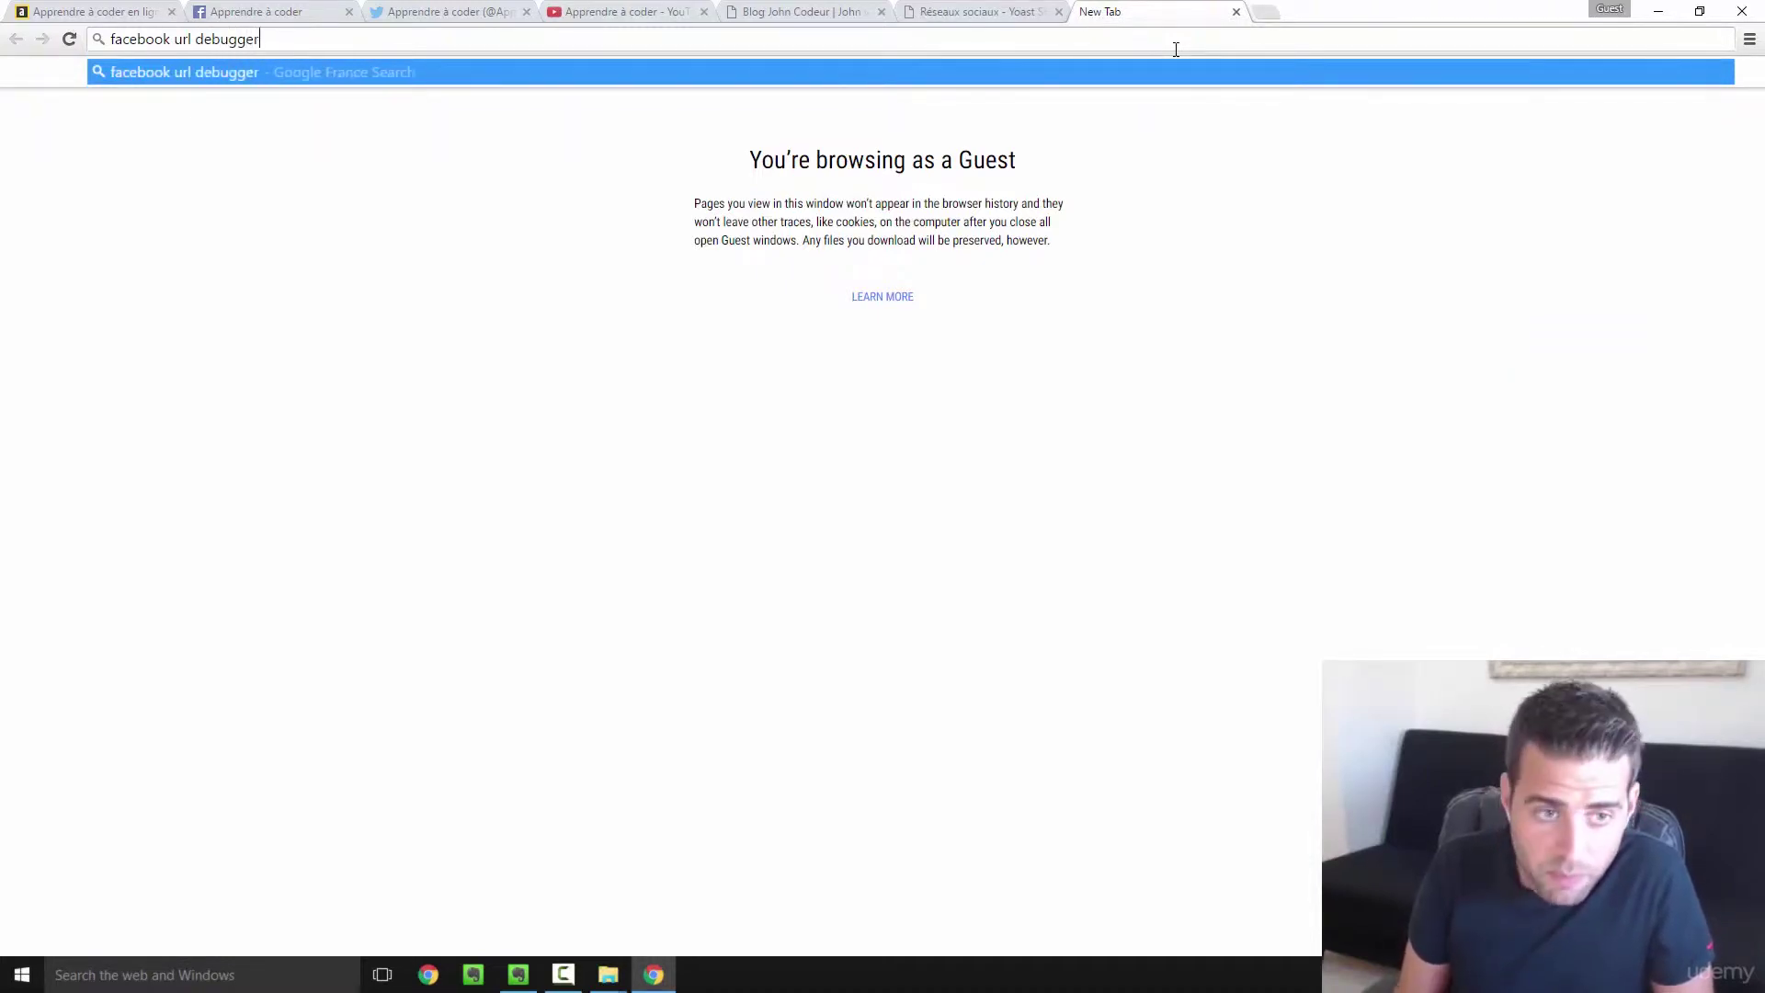
key("Return")
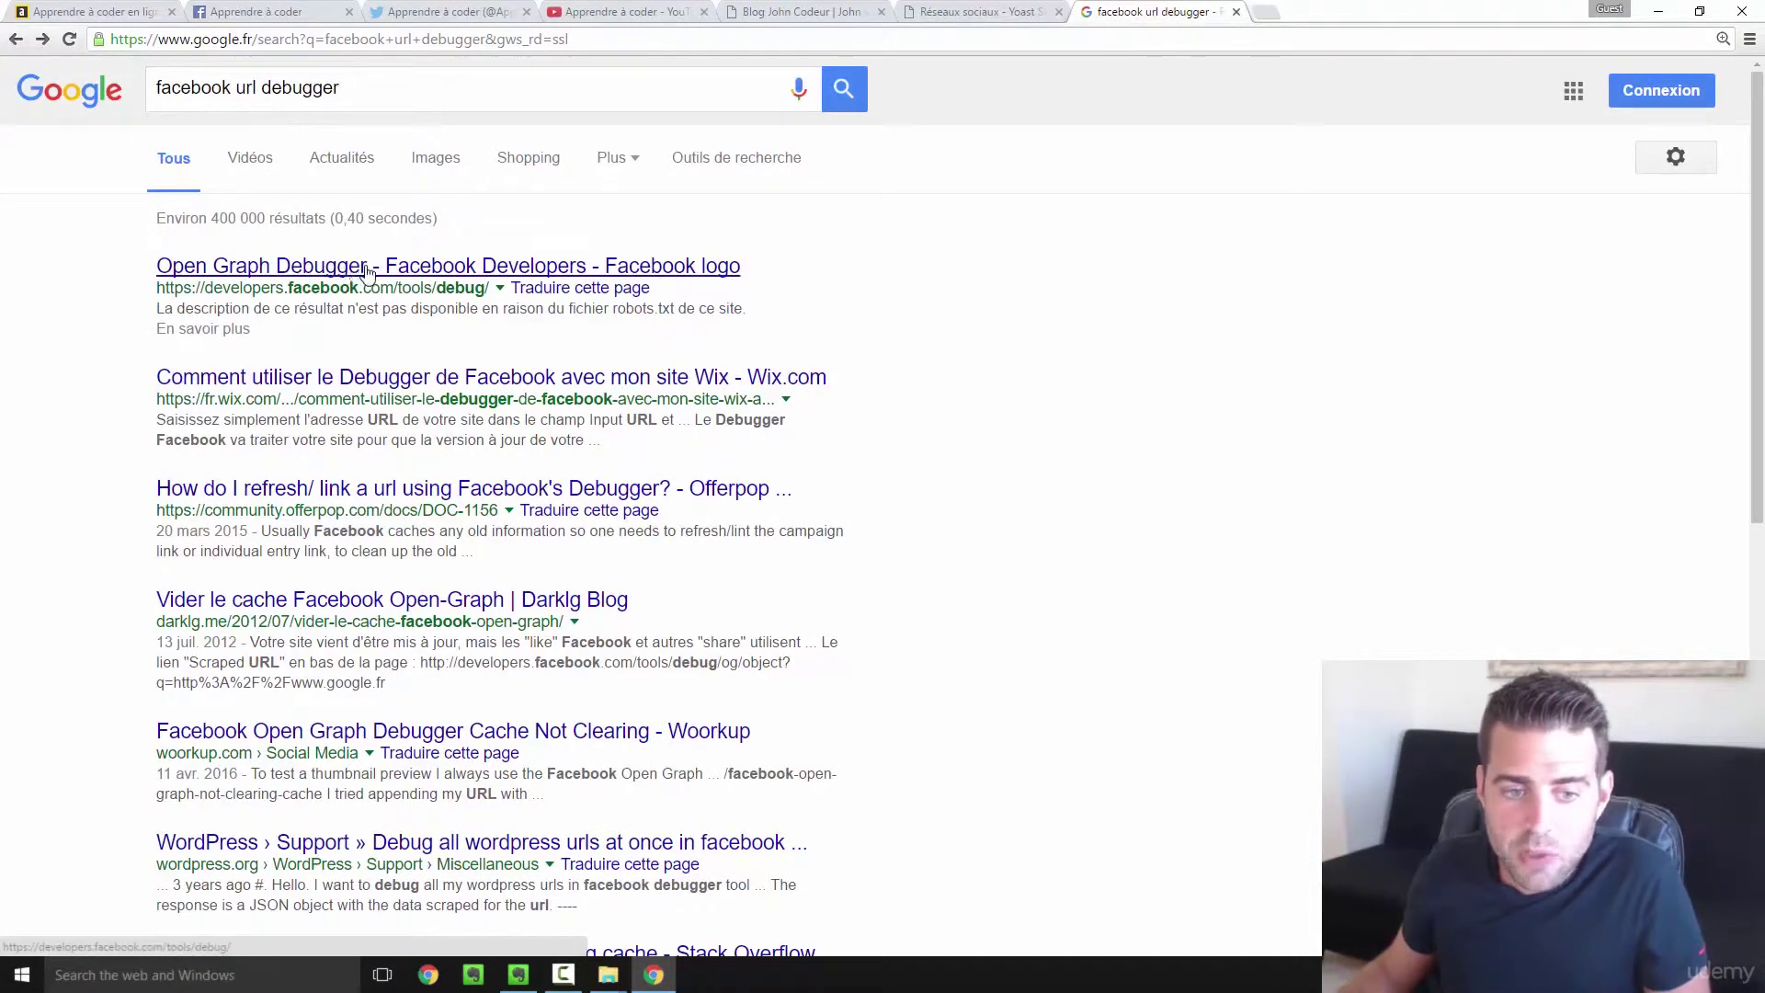
left_click(366, 272)
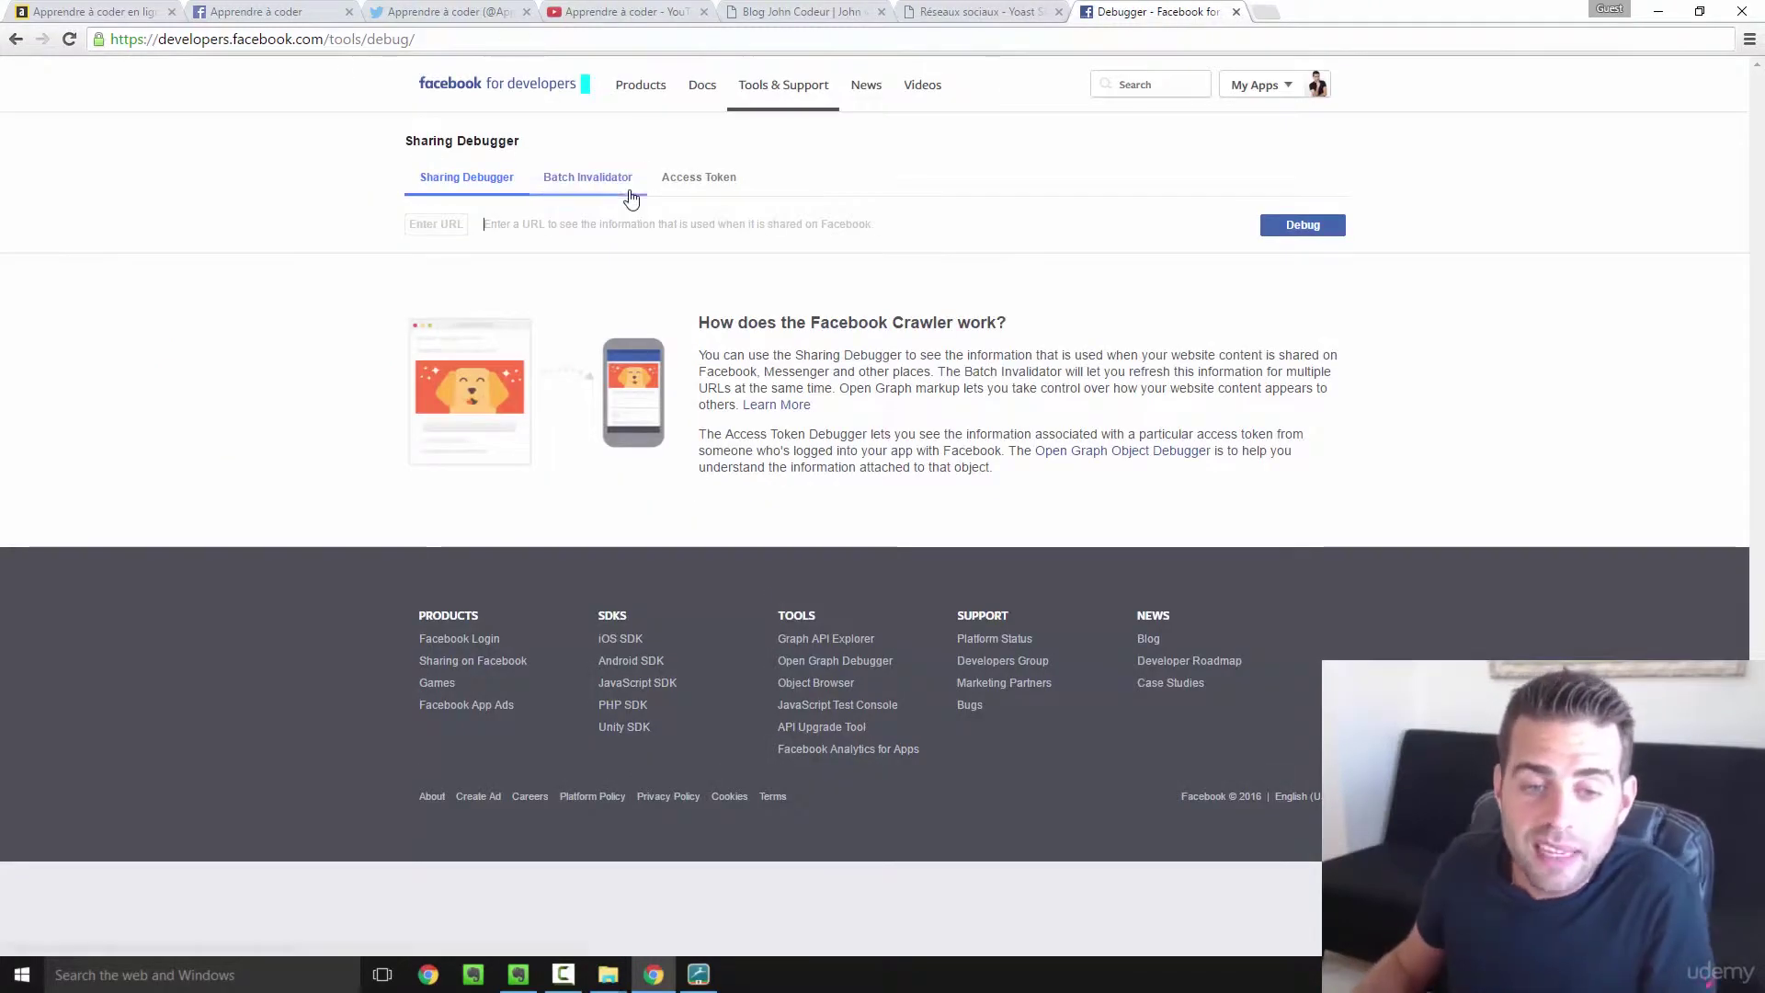
- Debug the URL johncodeur.com in the Sharing Debugger and fetch new information for it
left_click(503, 233)
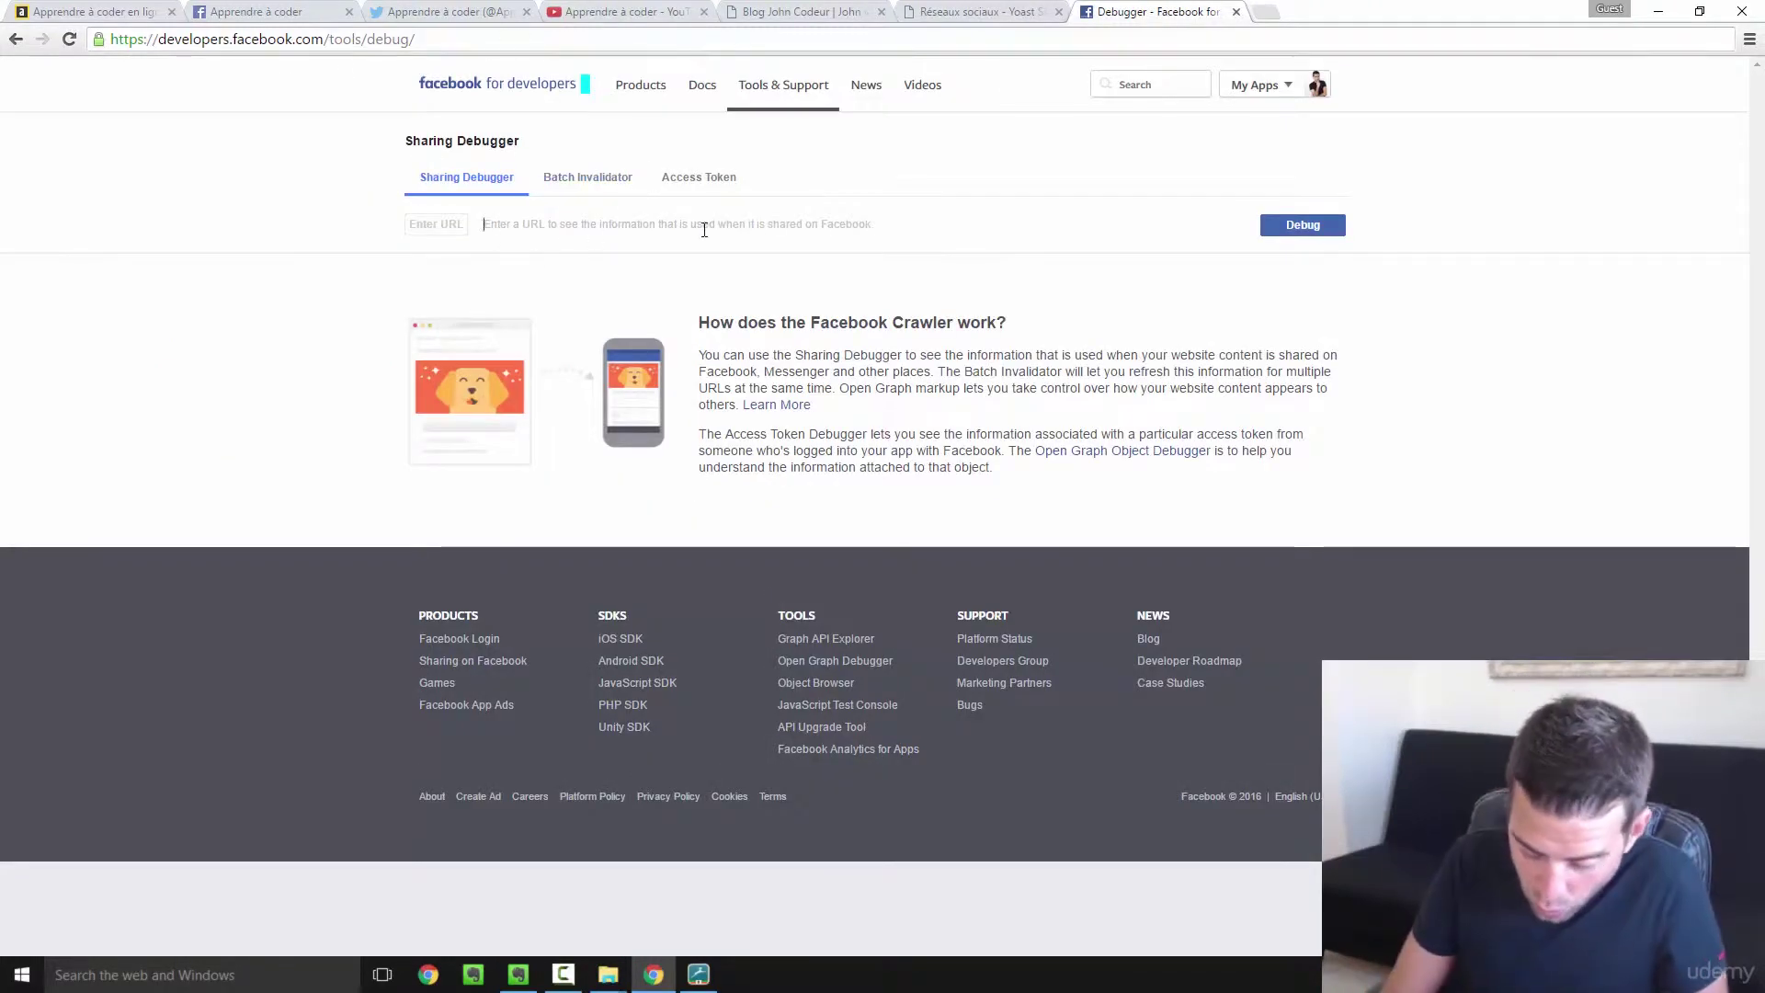
type("jo")
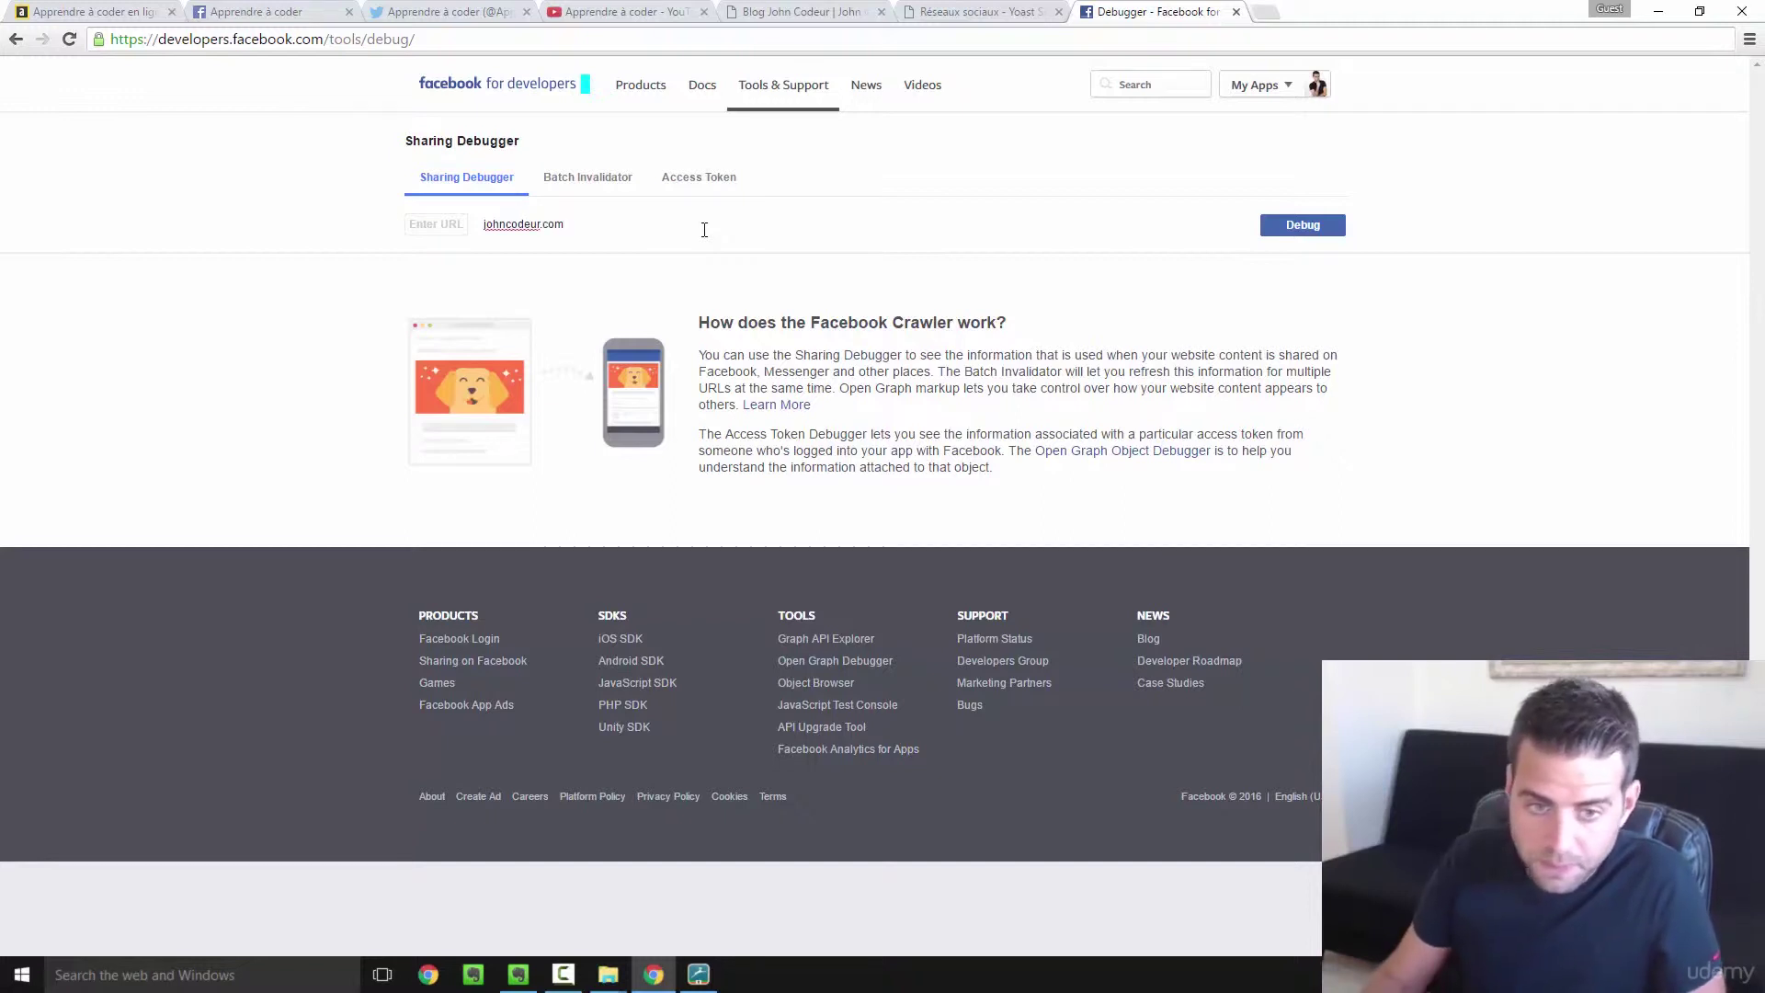
type("hncodeur.com")
left_click(1275, 230)
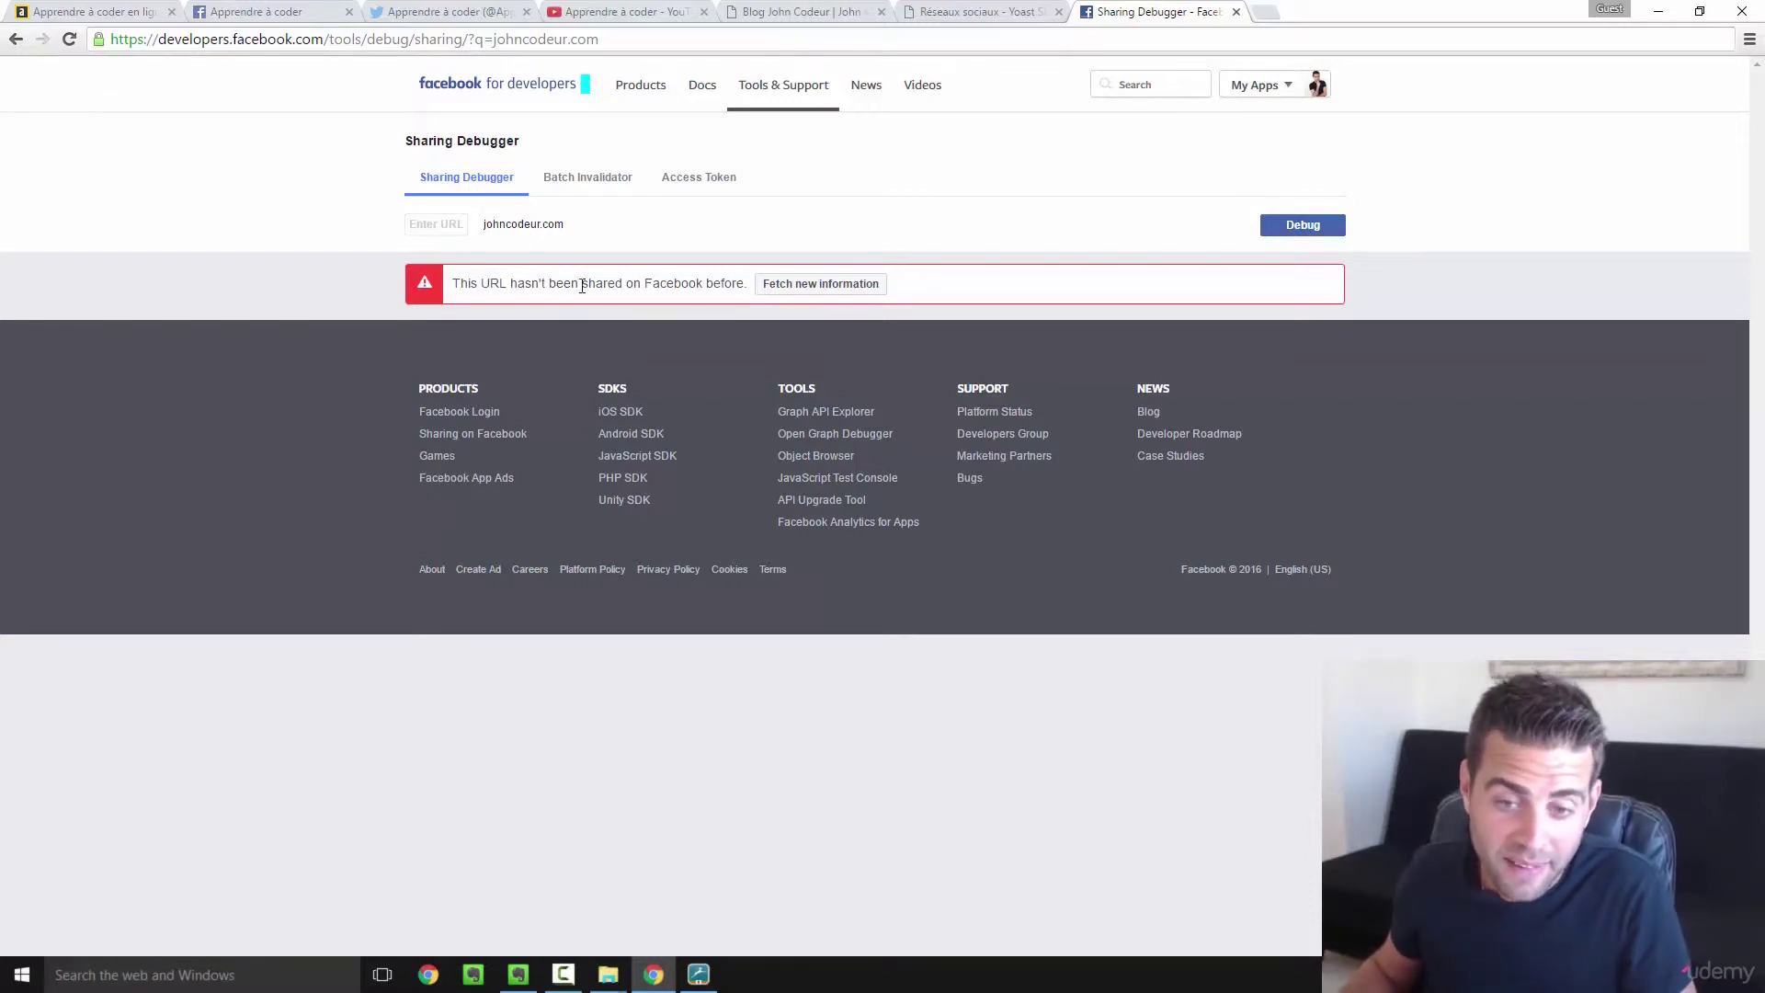
left_click(781, 293)
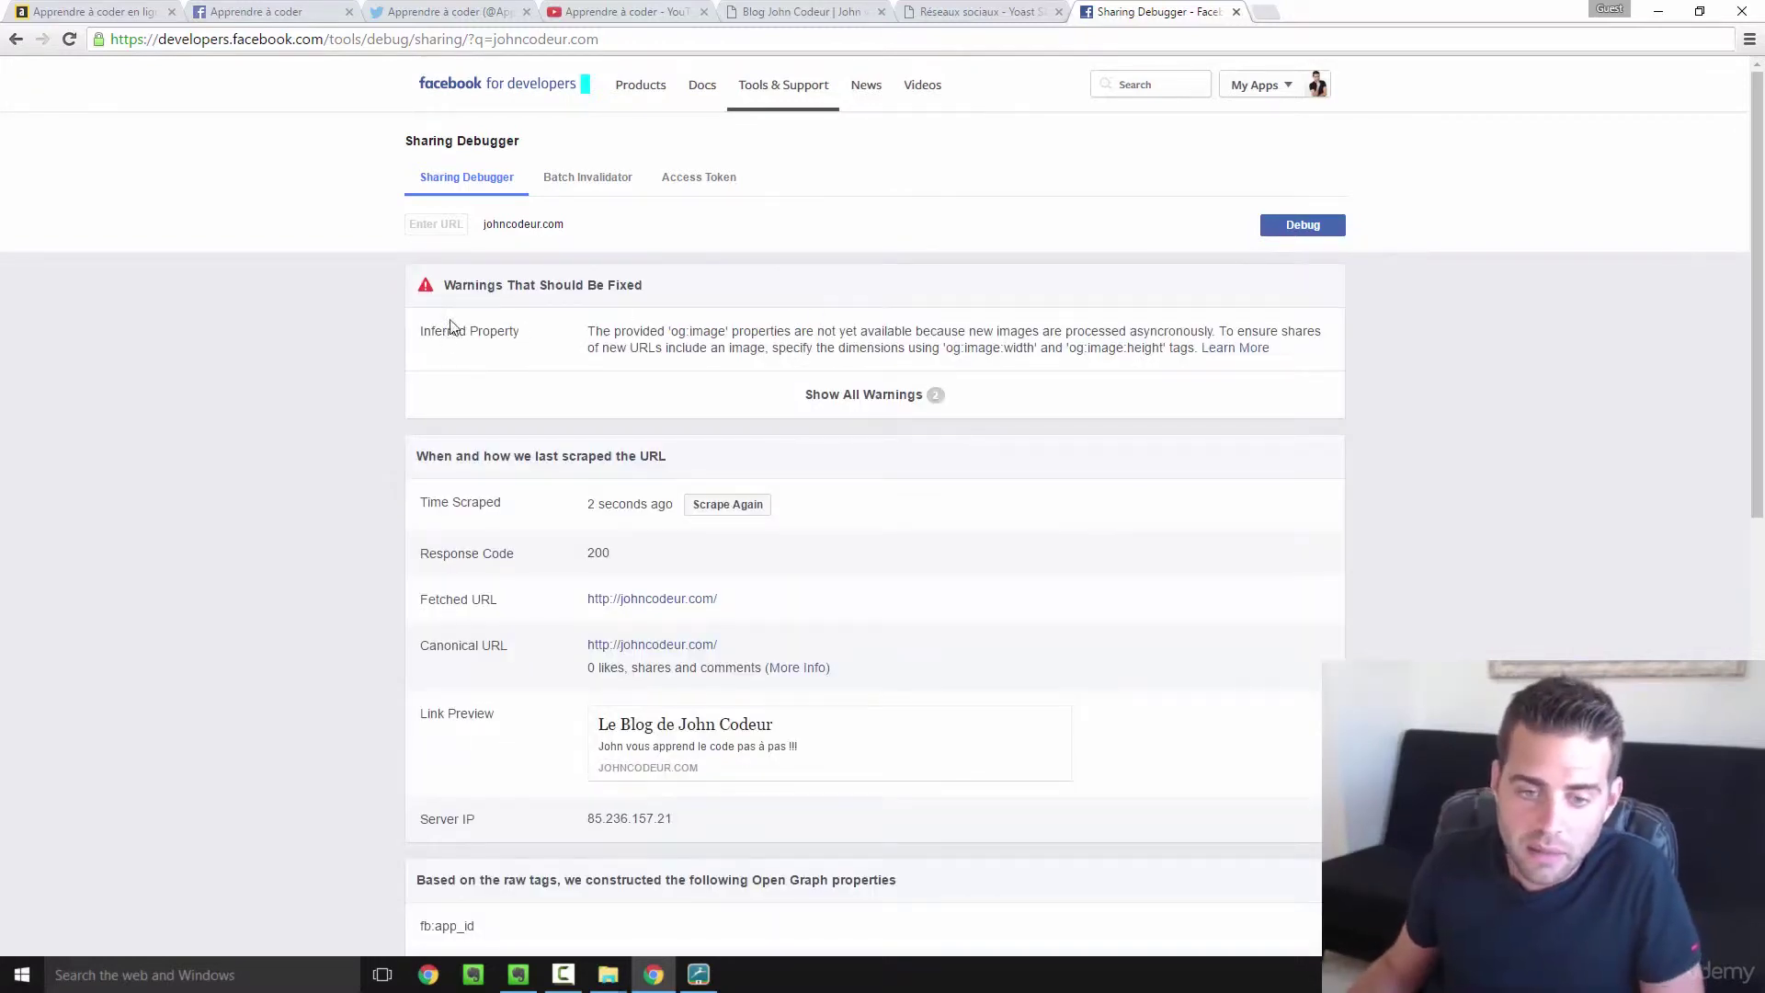
- Review the link preview and Open Graph properties fetched for johncodeur.com, and scrape the URL again
scroll(734, 326, "down", 4)
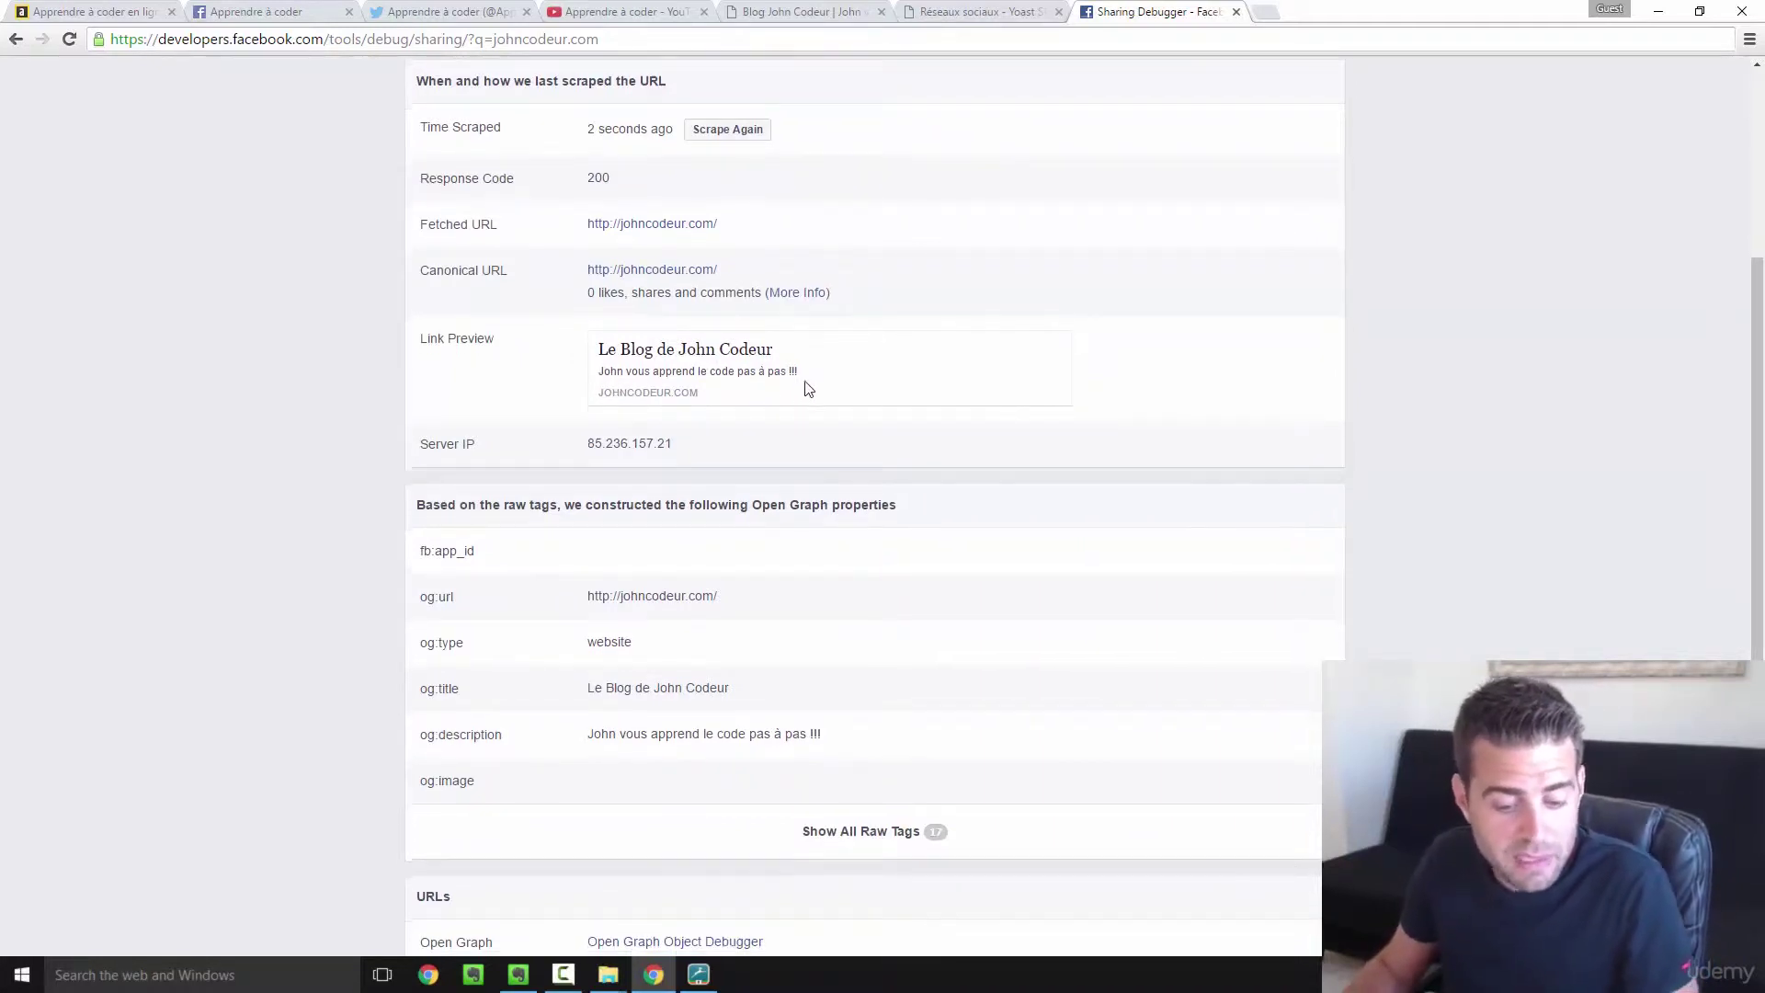
scroll(804, 381, "down", 3)
scroll(803, 381, "up", 5)
scroll(808, 386, "up", 2)
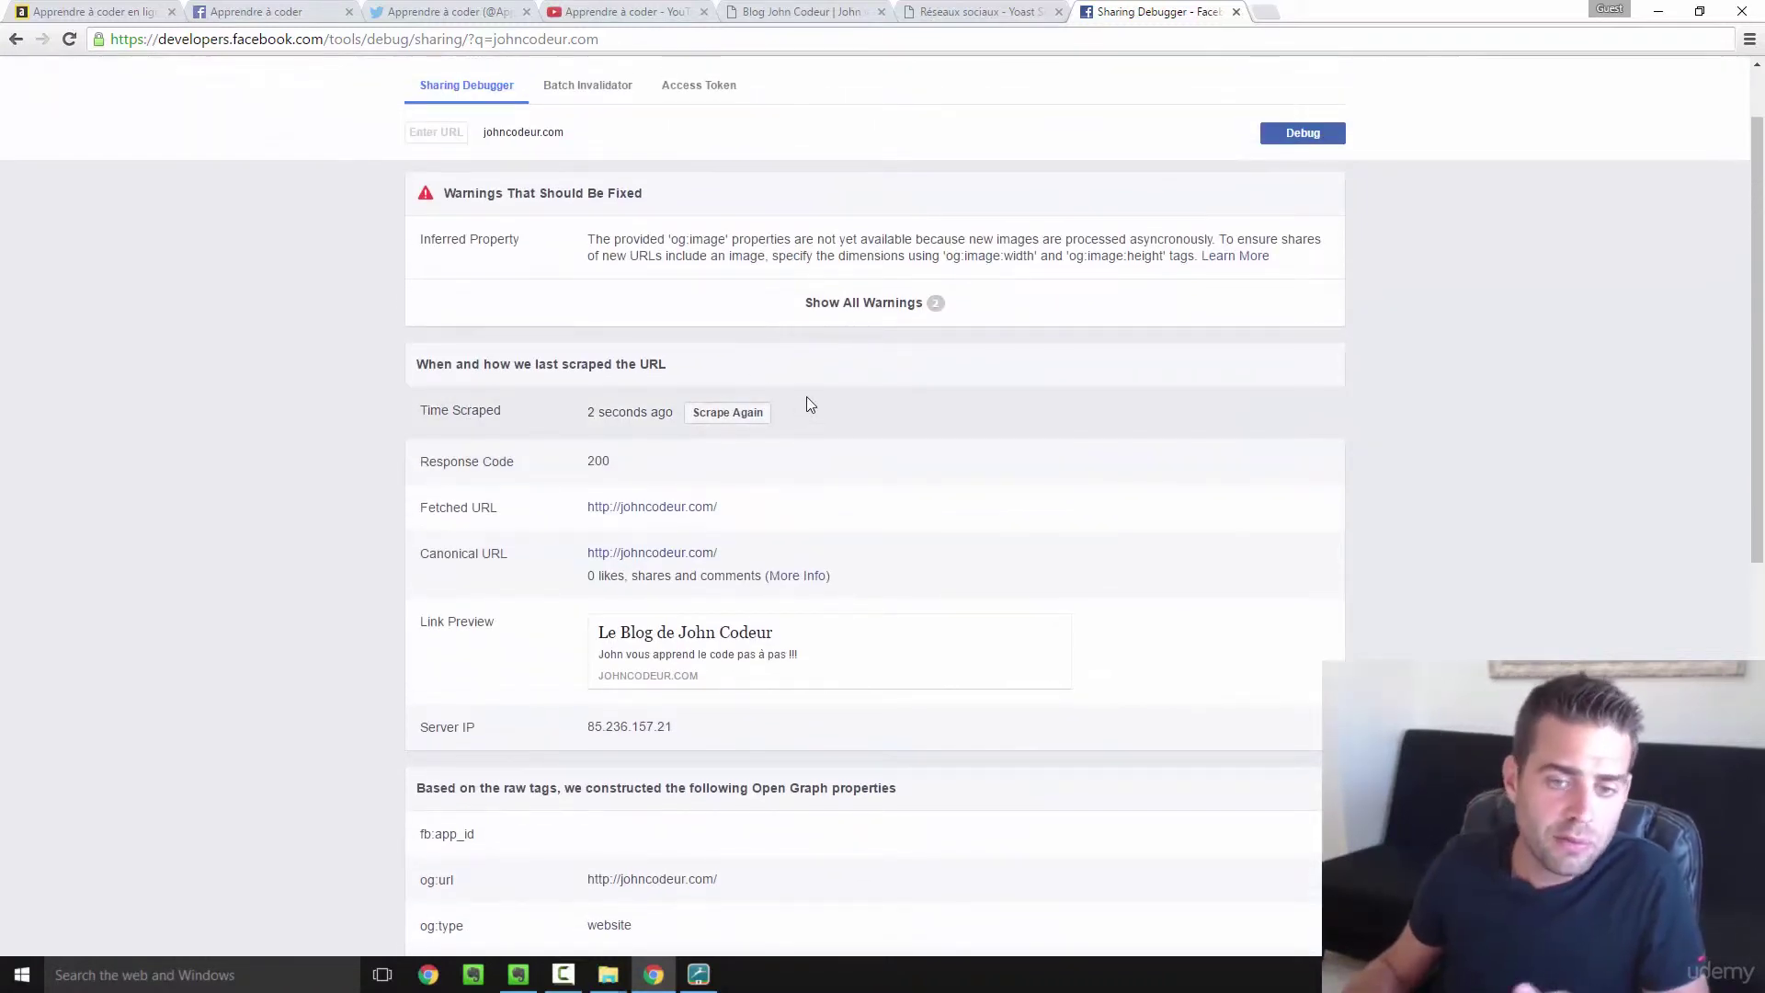
left_click(728, 414)
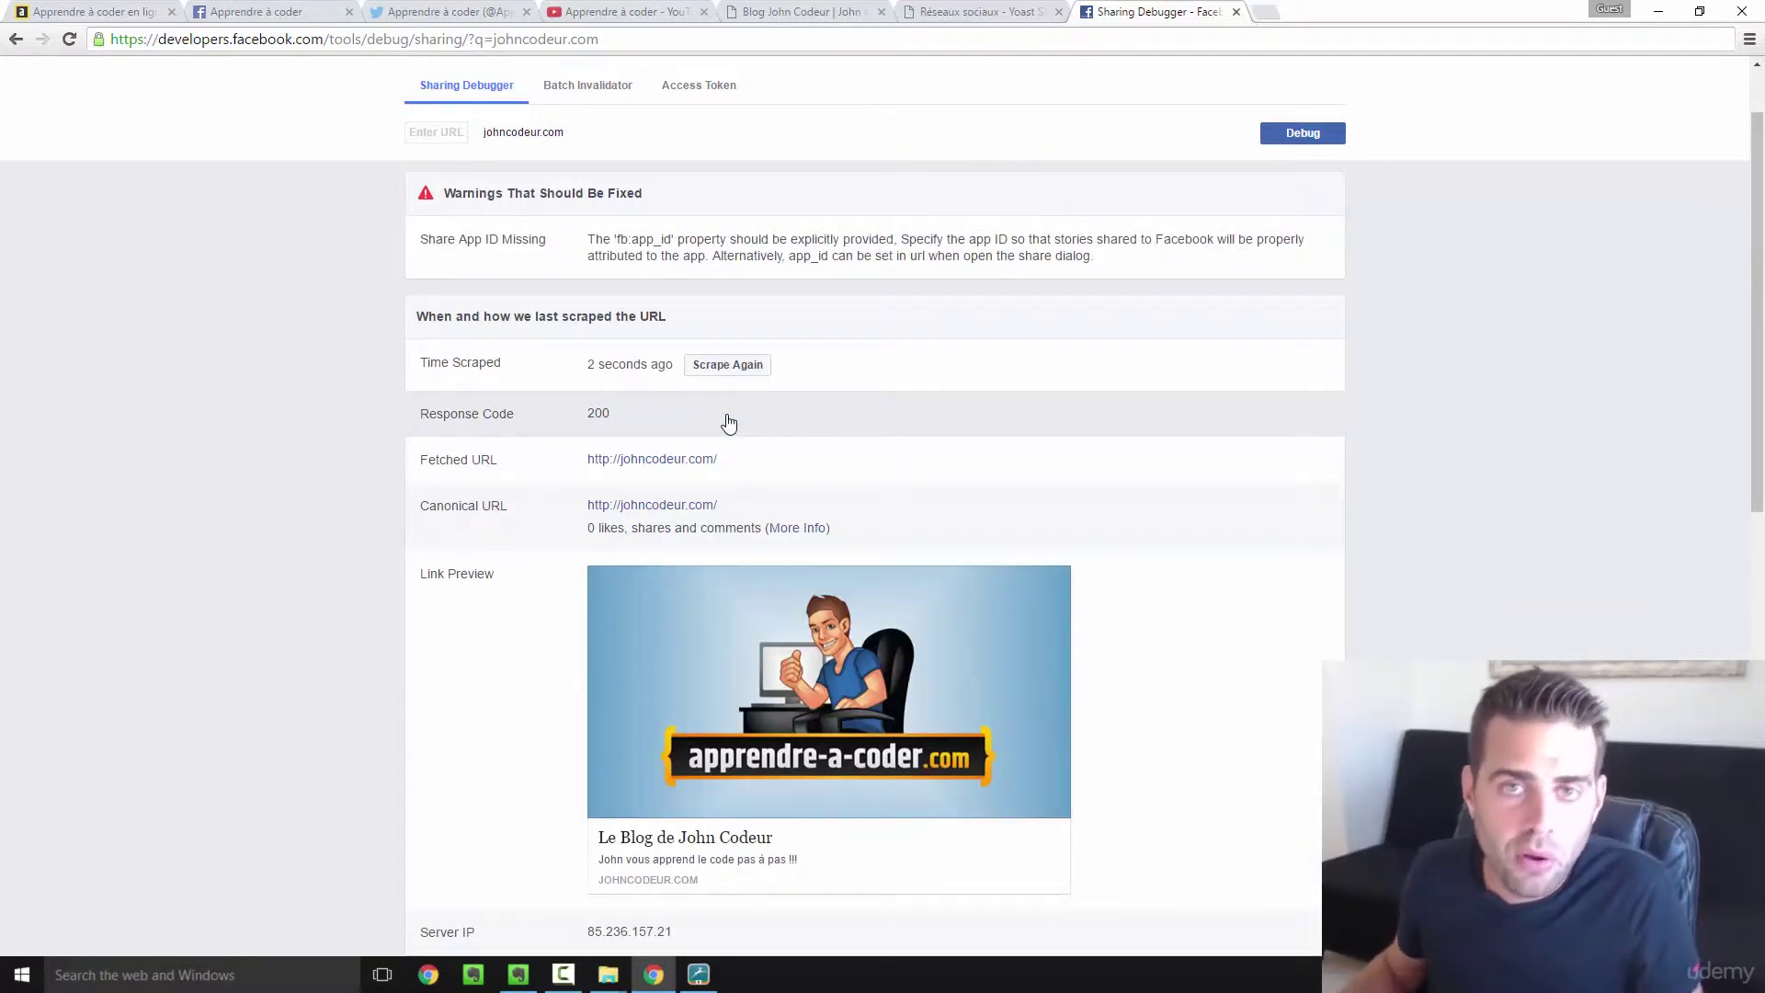
- Return from the Sharing Debugger to Yoast SEO's social network settings and look over the saved Facebook options
scroll(1094, 322, "down", 2)
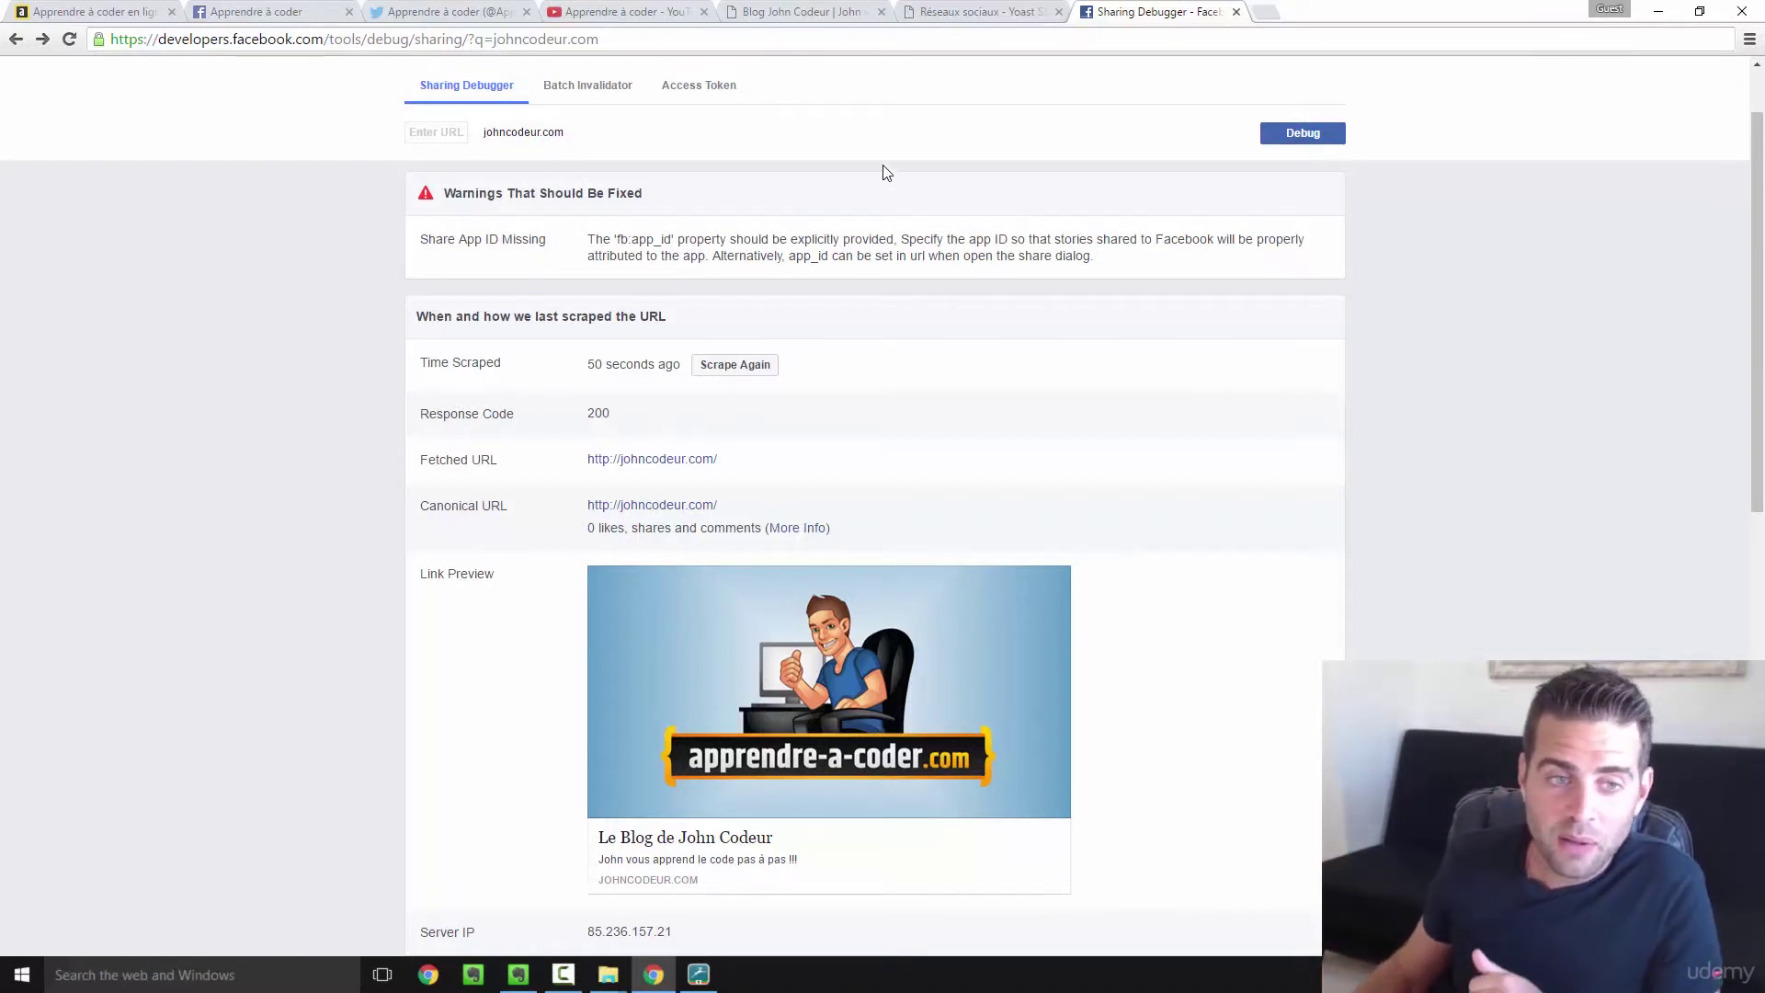
left_click(1018, 9)
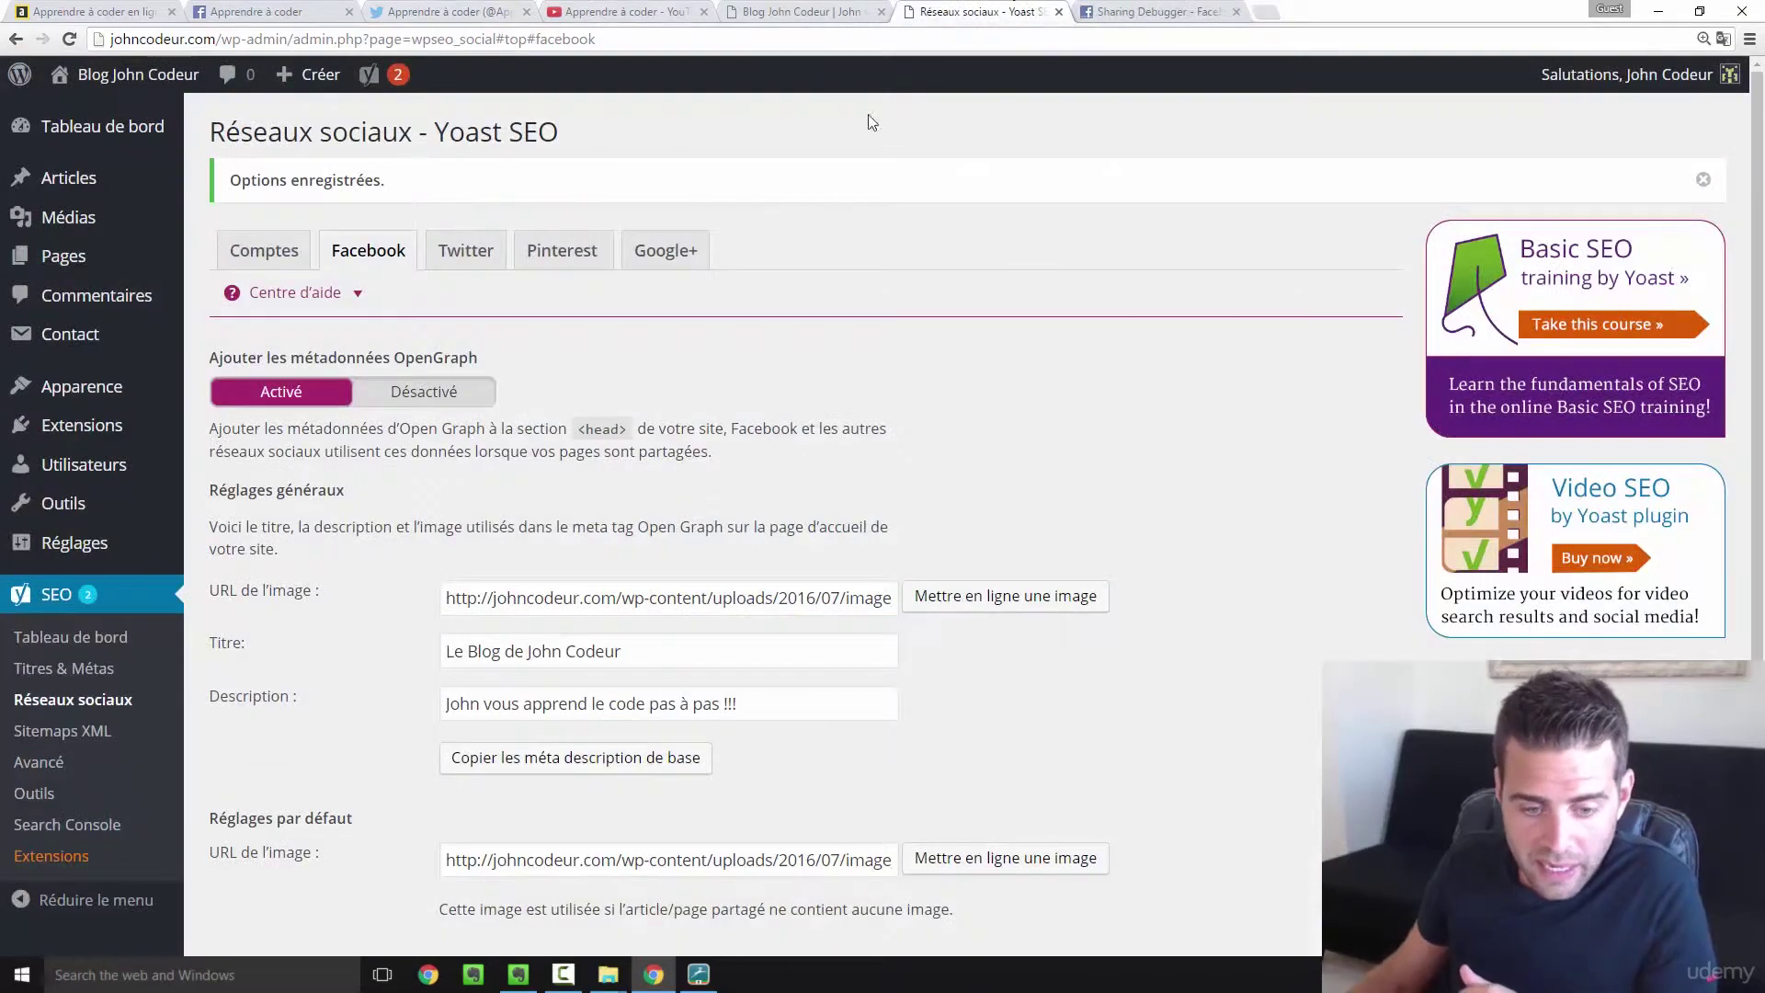
scroll(810, 346, "down", 5)
scroll(800, 342, "up", 5)
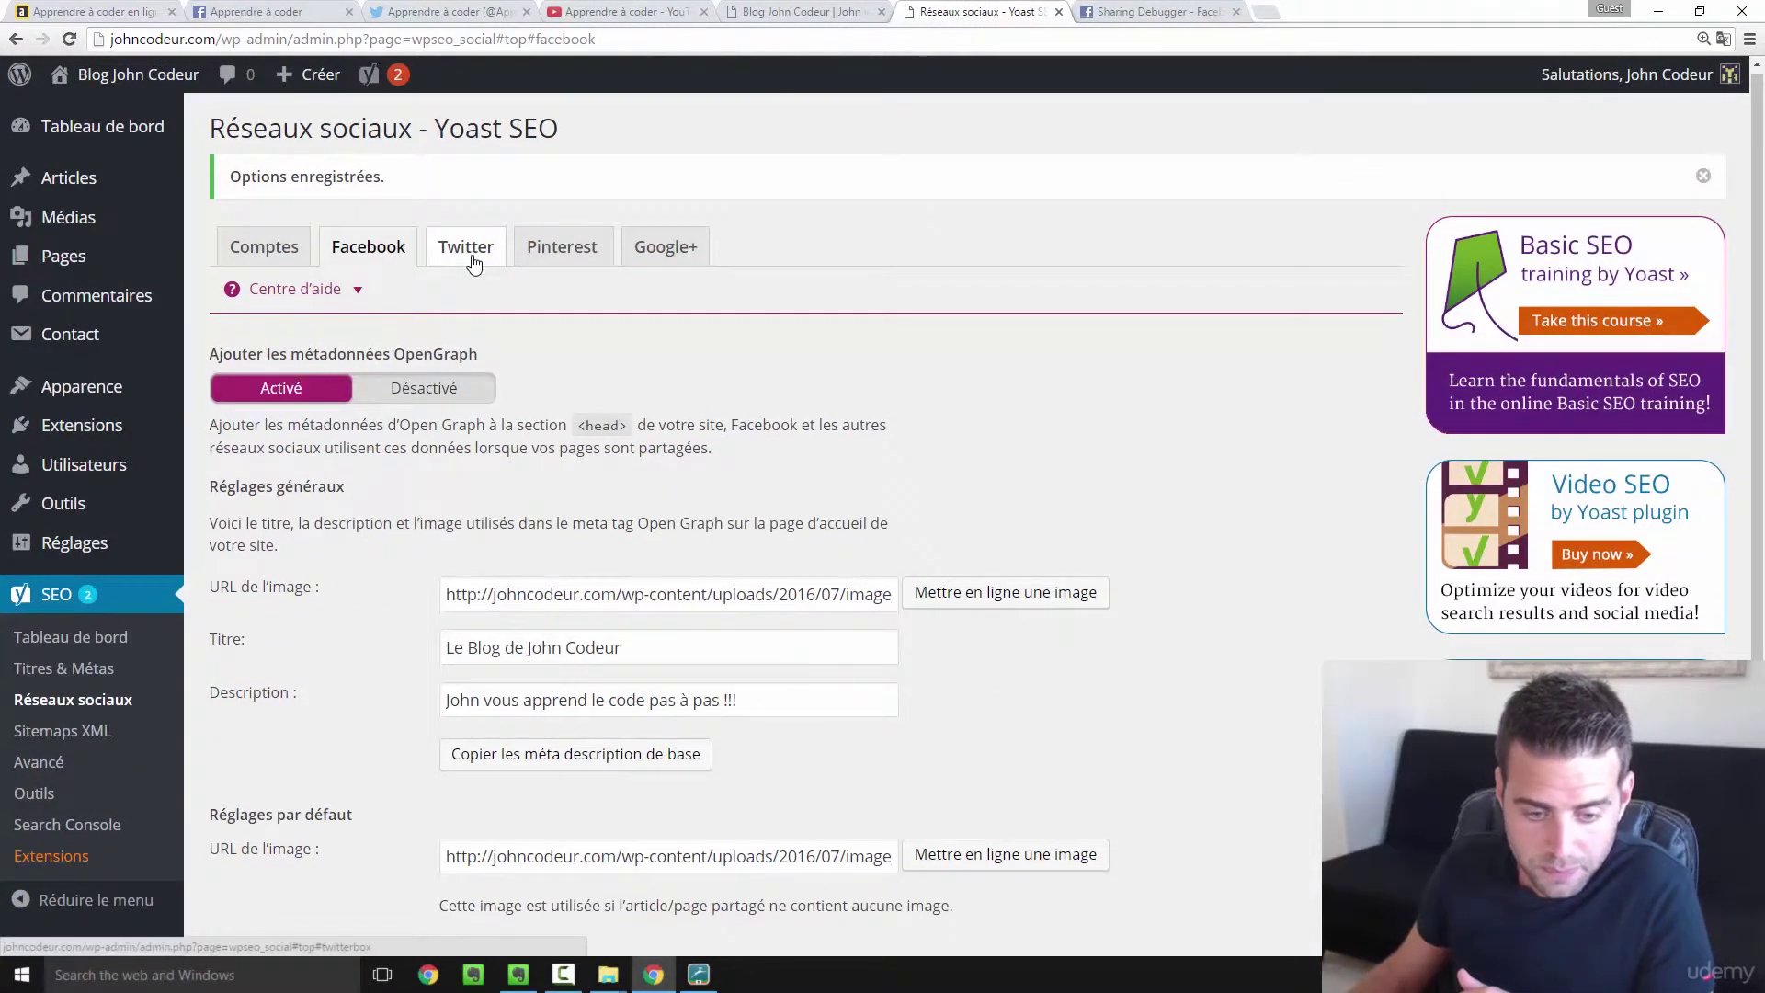
scroll(488, 349, "down", 4)
scroll(501, 304, "up", 3)
scroll(506, 291, "up", 1)
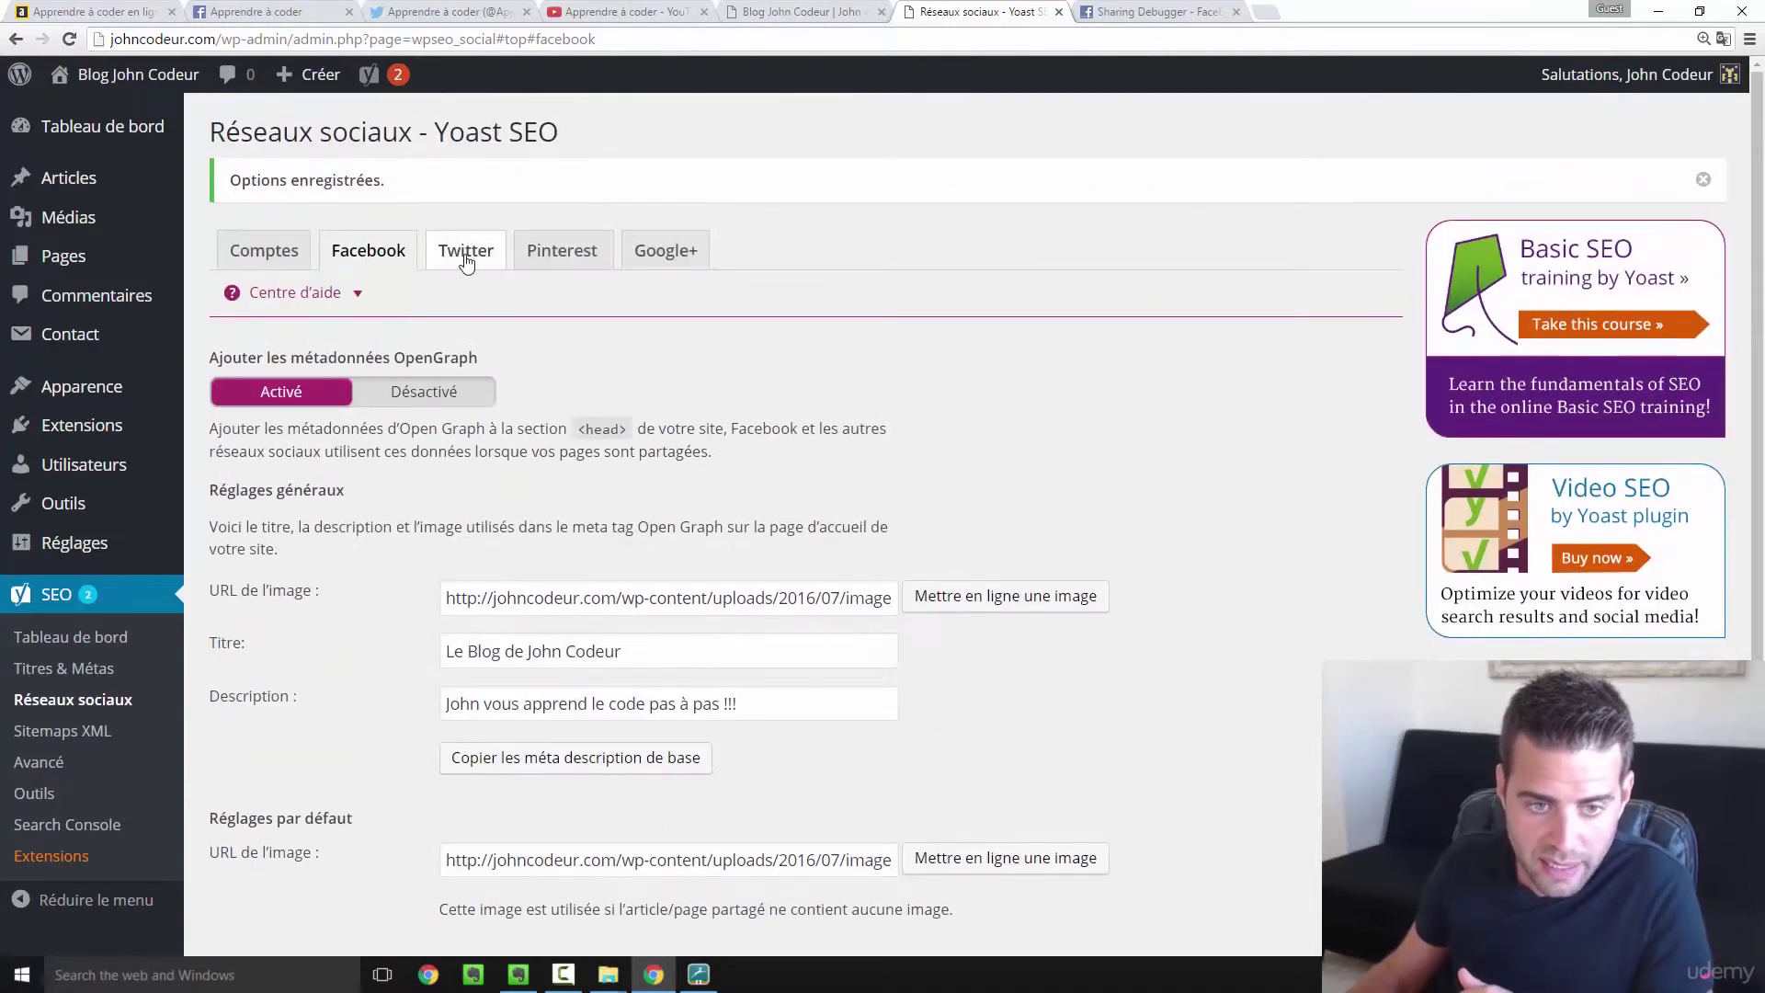
- Open Yoast SEO's Twitter settings and examine the choices for the default card type
left_click(466, 256)
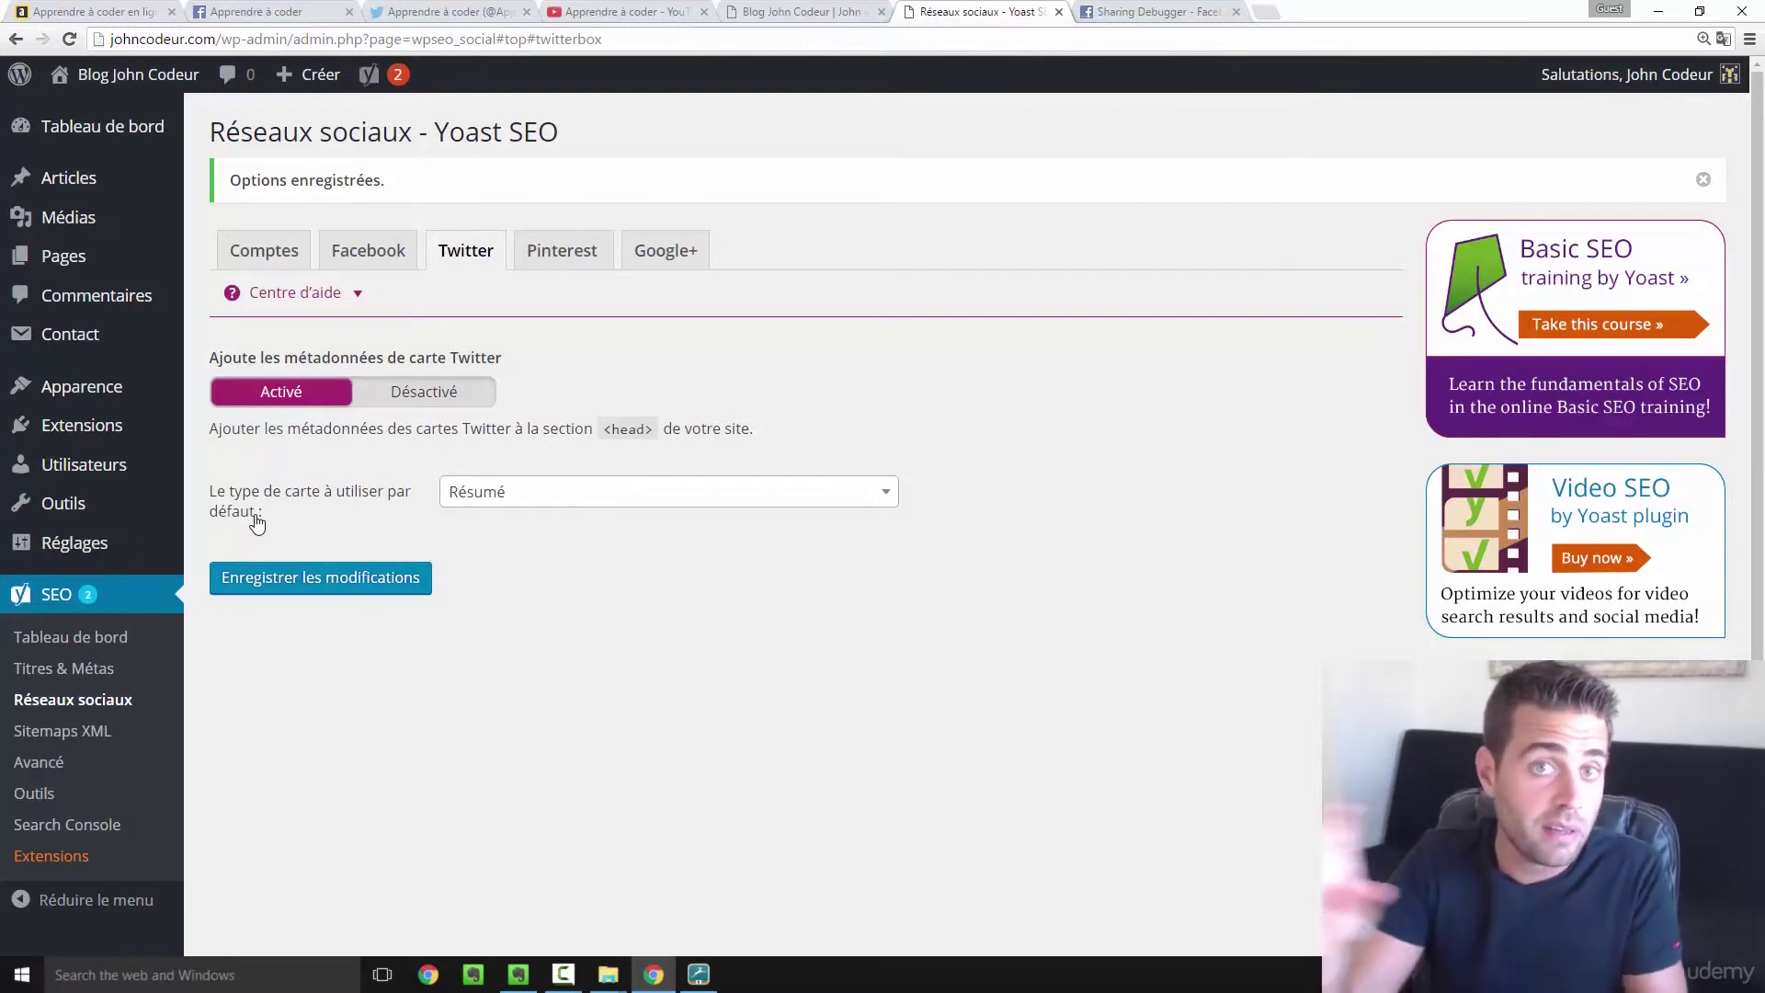
left_click(496, 503)
left_click(517, 709)
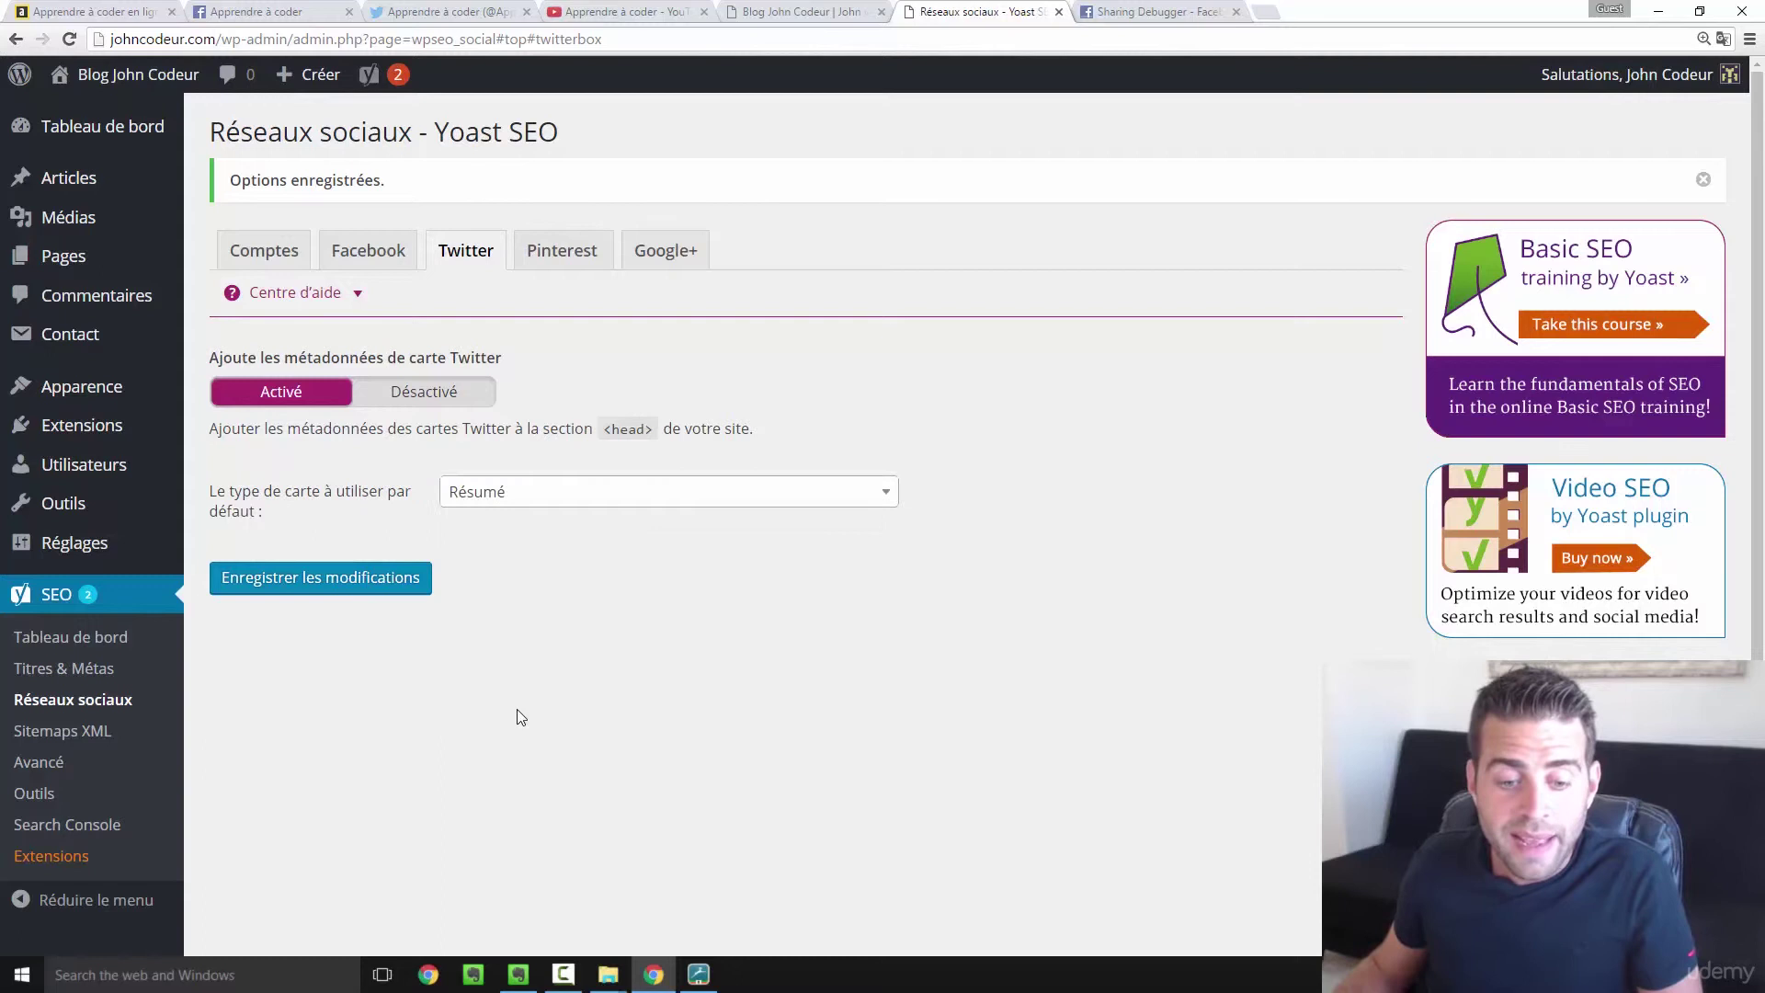
left_click(553, 505)
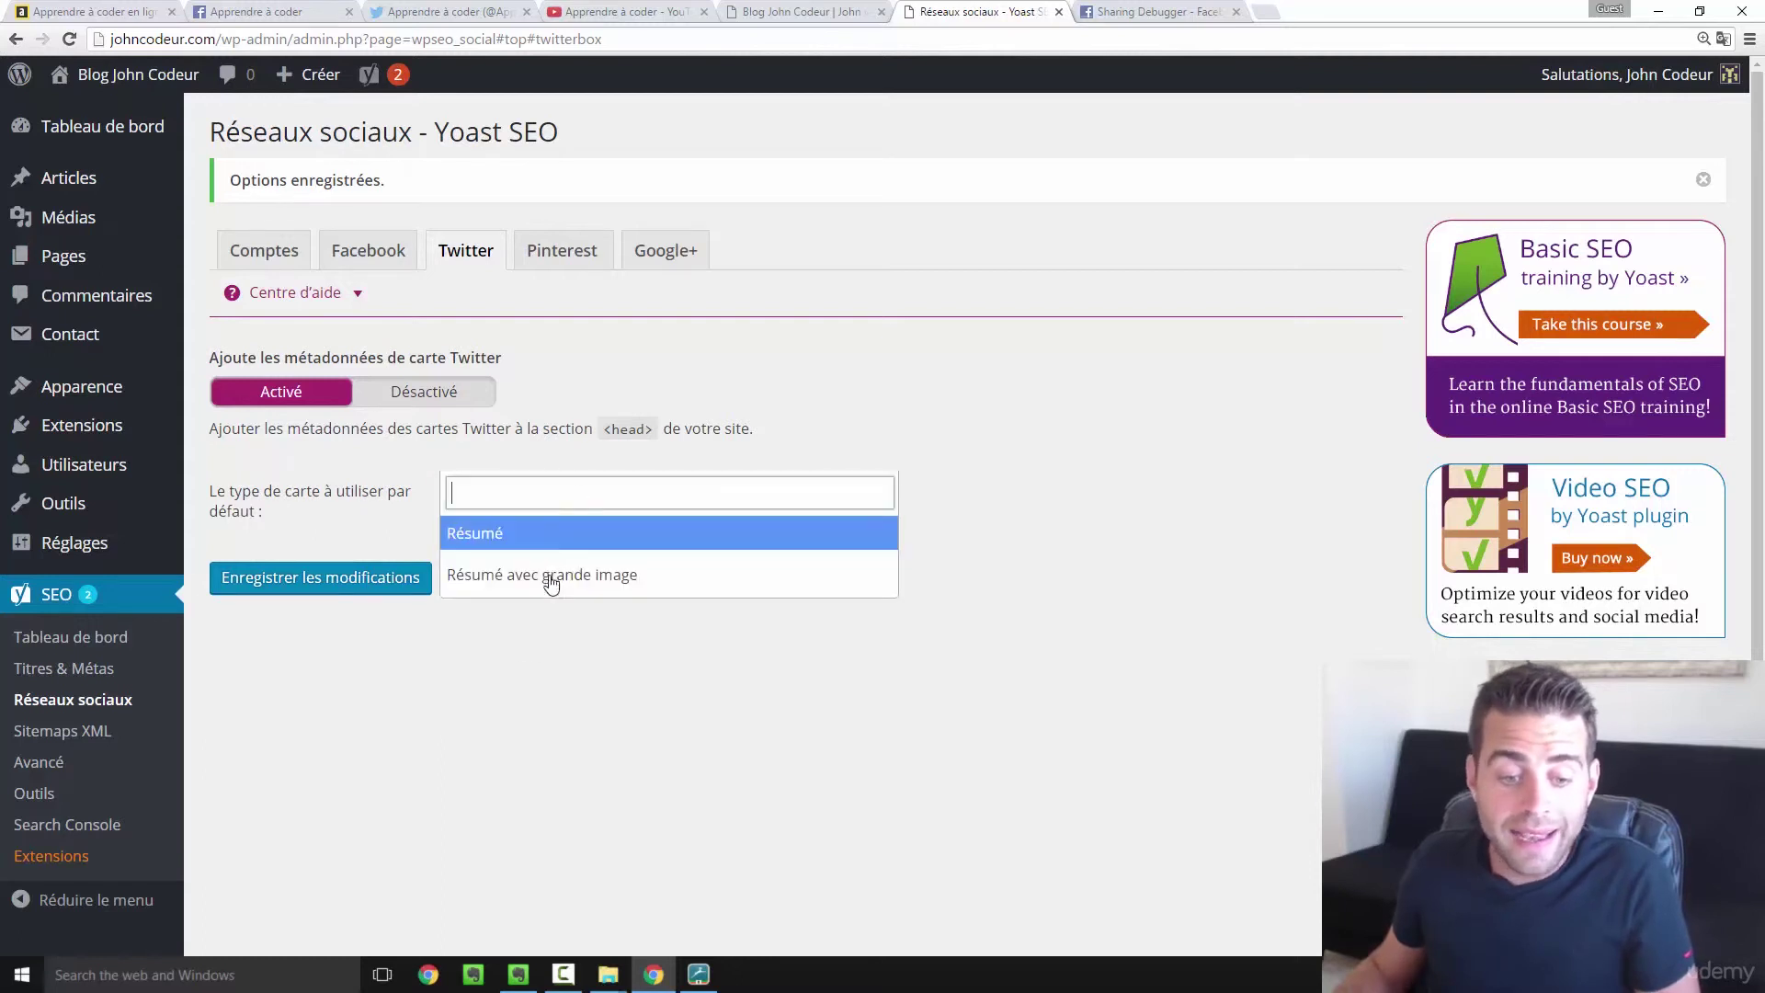
left_click(588, 615)
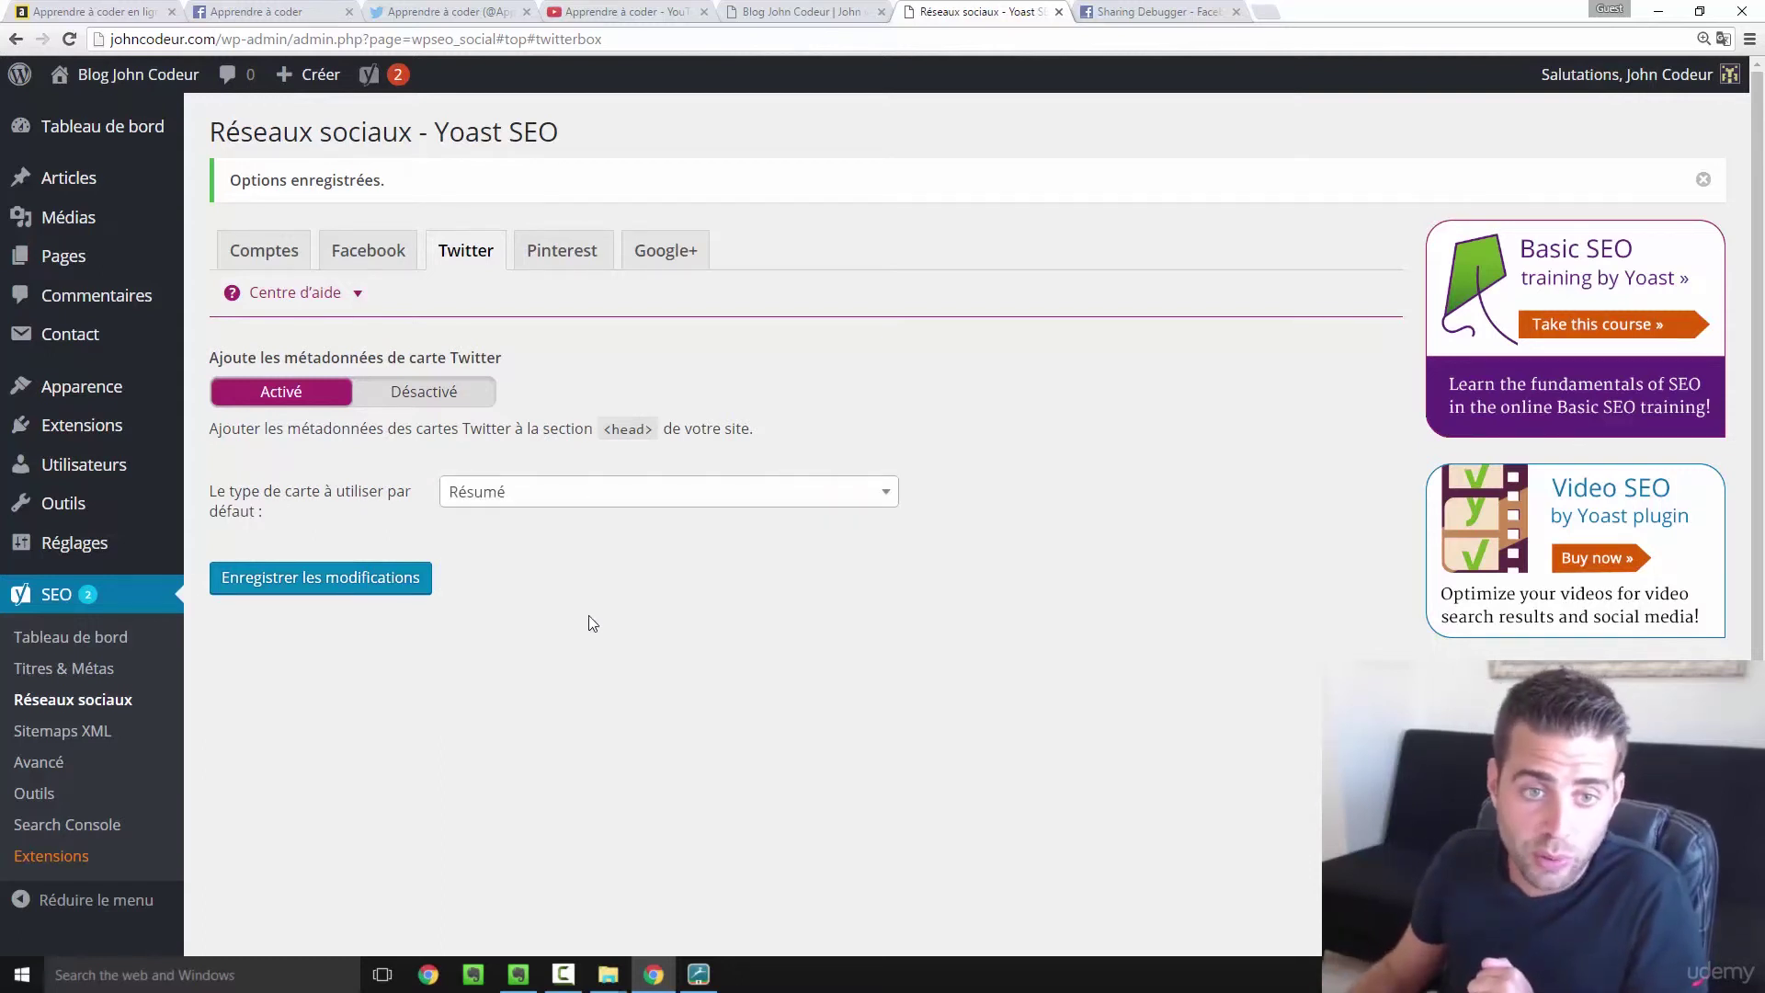
- Browse the Apprendre à coder Twitter profile to examine how shared links appear as cards with large images
left_click(410, 10)
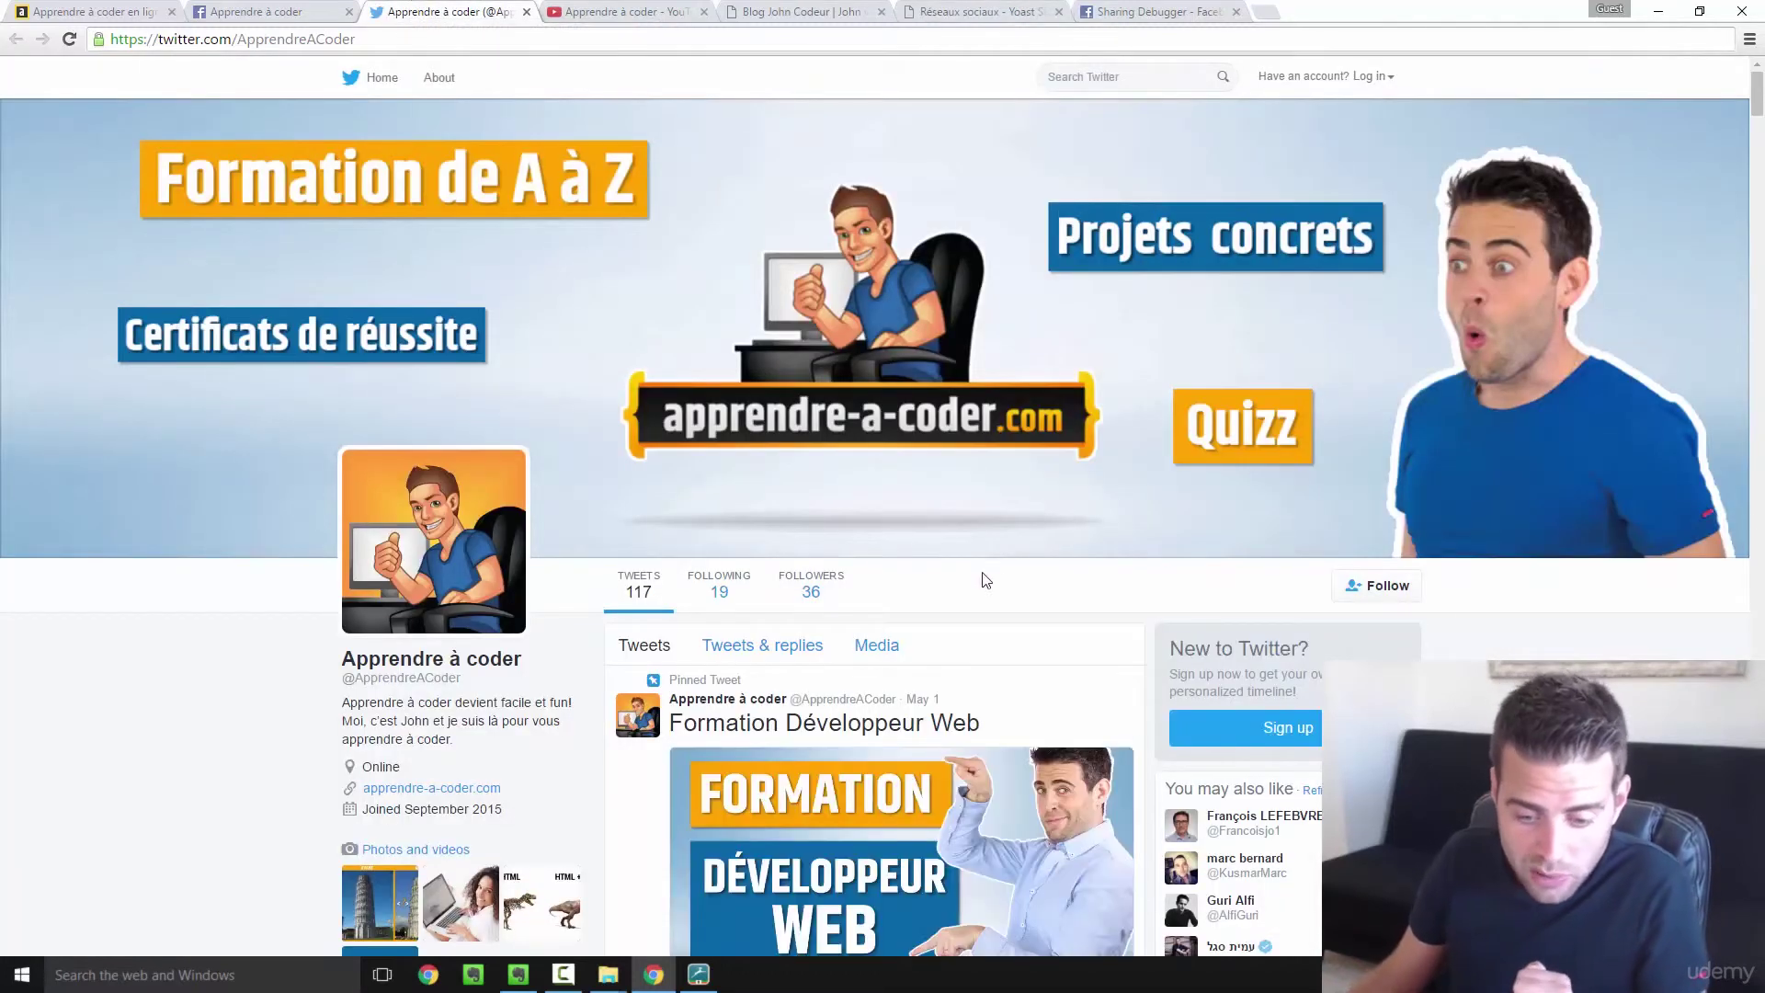
scroll(984, 575, "down", 5)
scroll(990, 565, "down", 3)
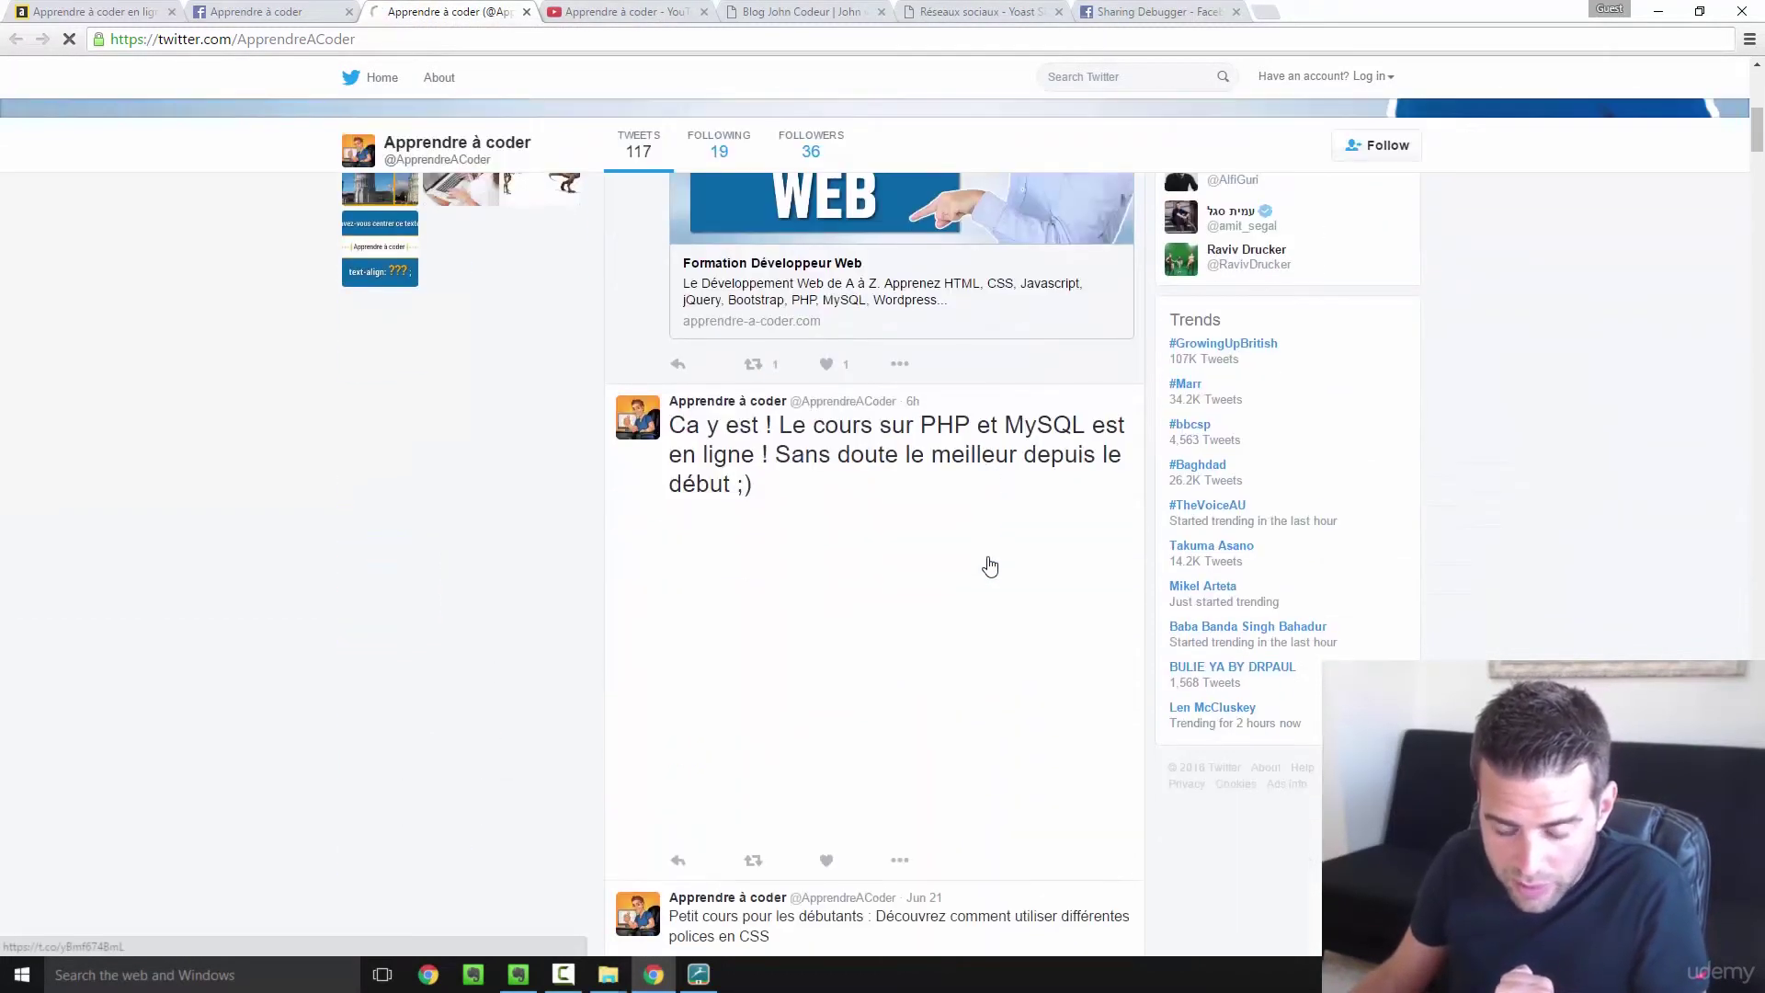
scroll(925, 583, "down", 1)
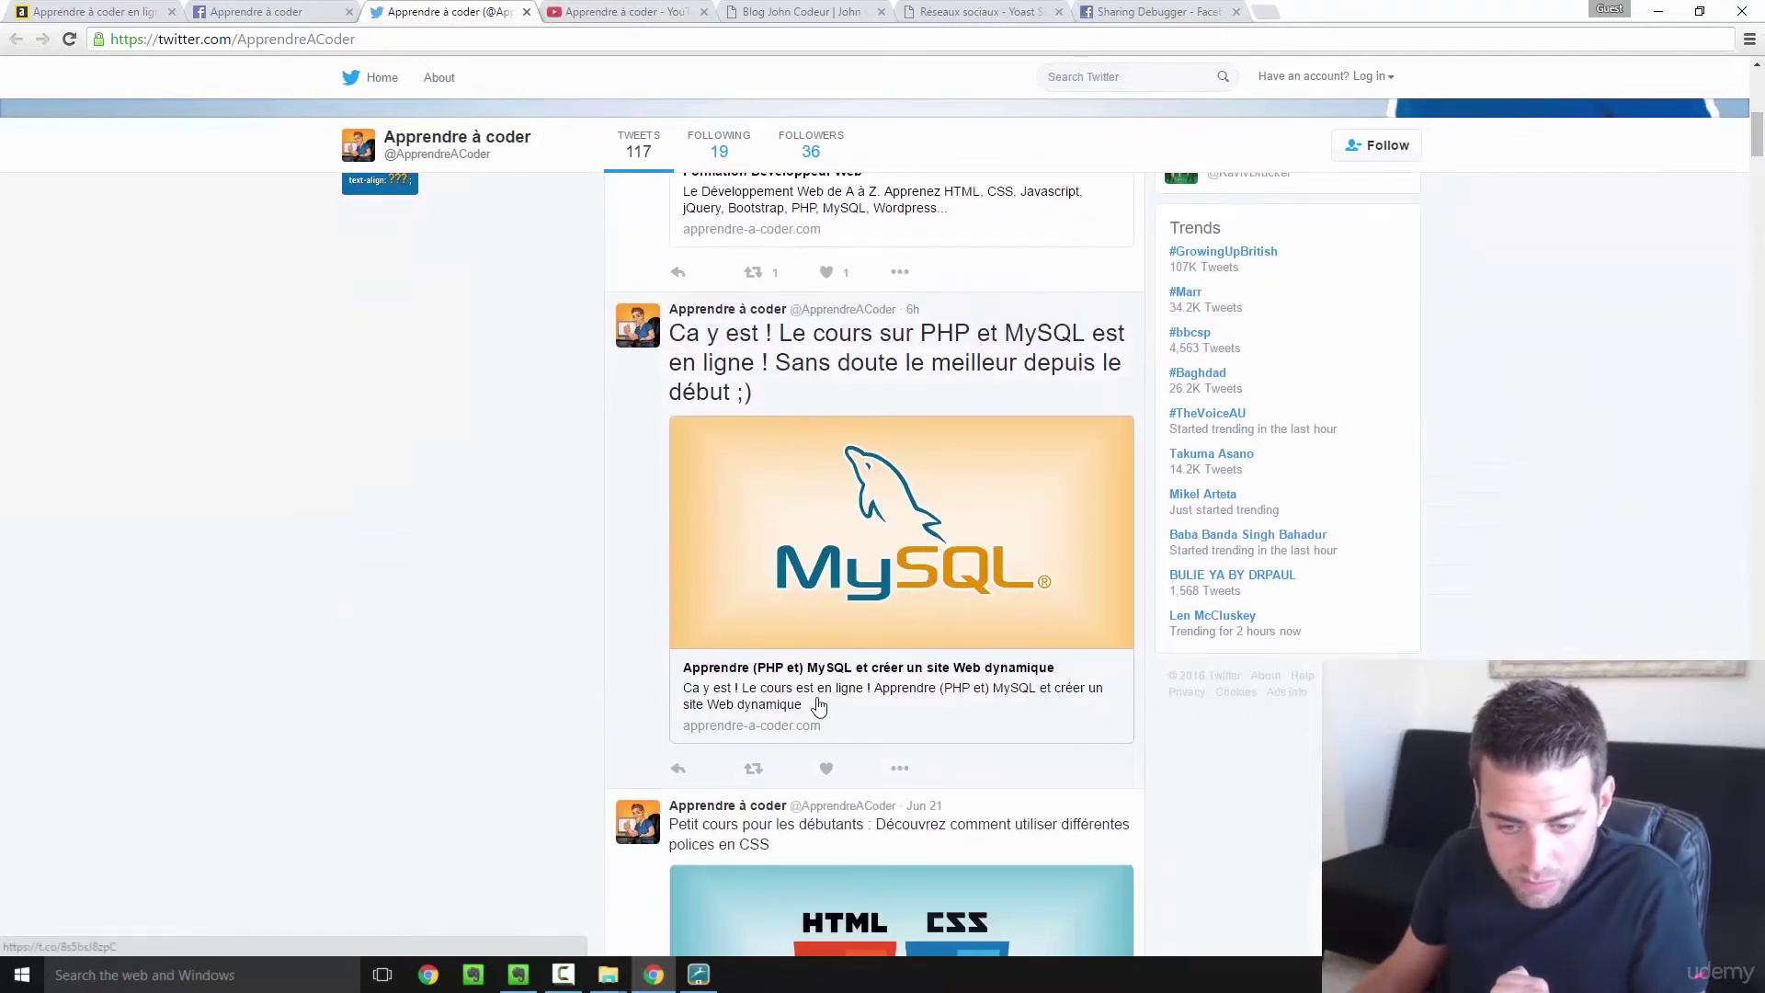
scroll(816, 702, "down", 2)
scroll(759, 607, "down", 3)
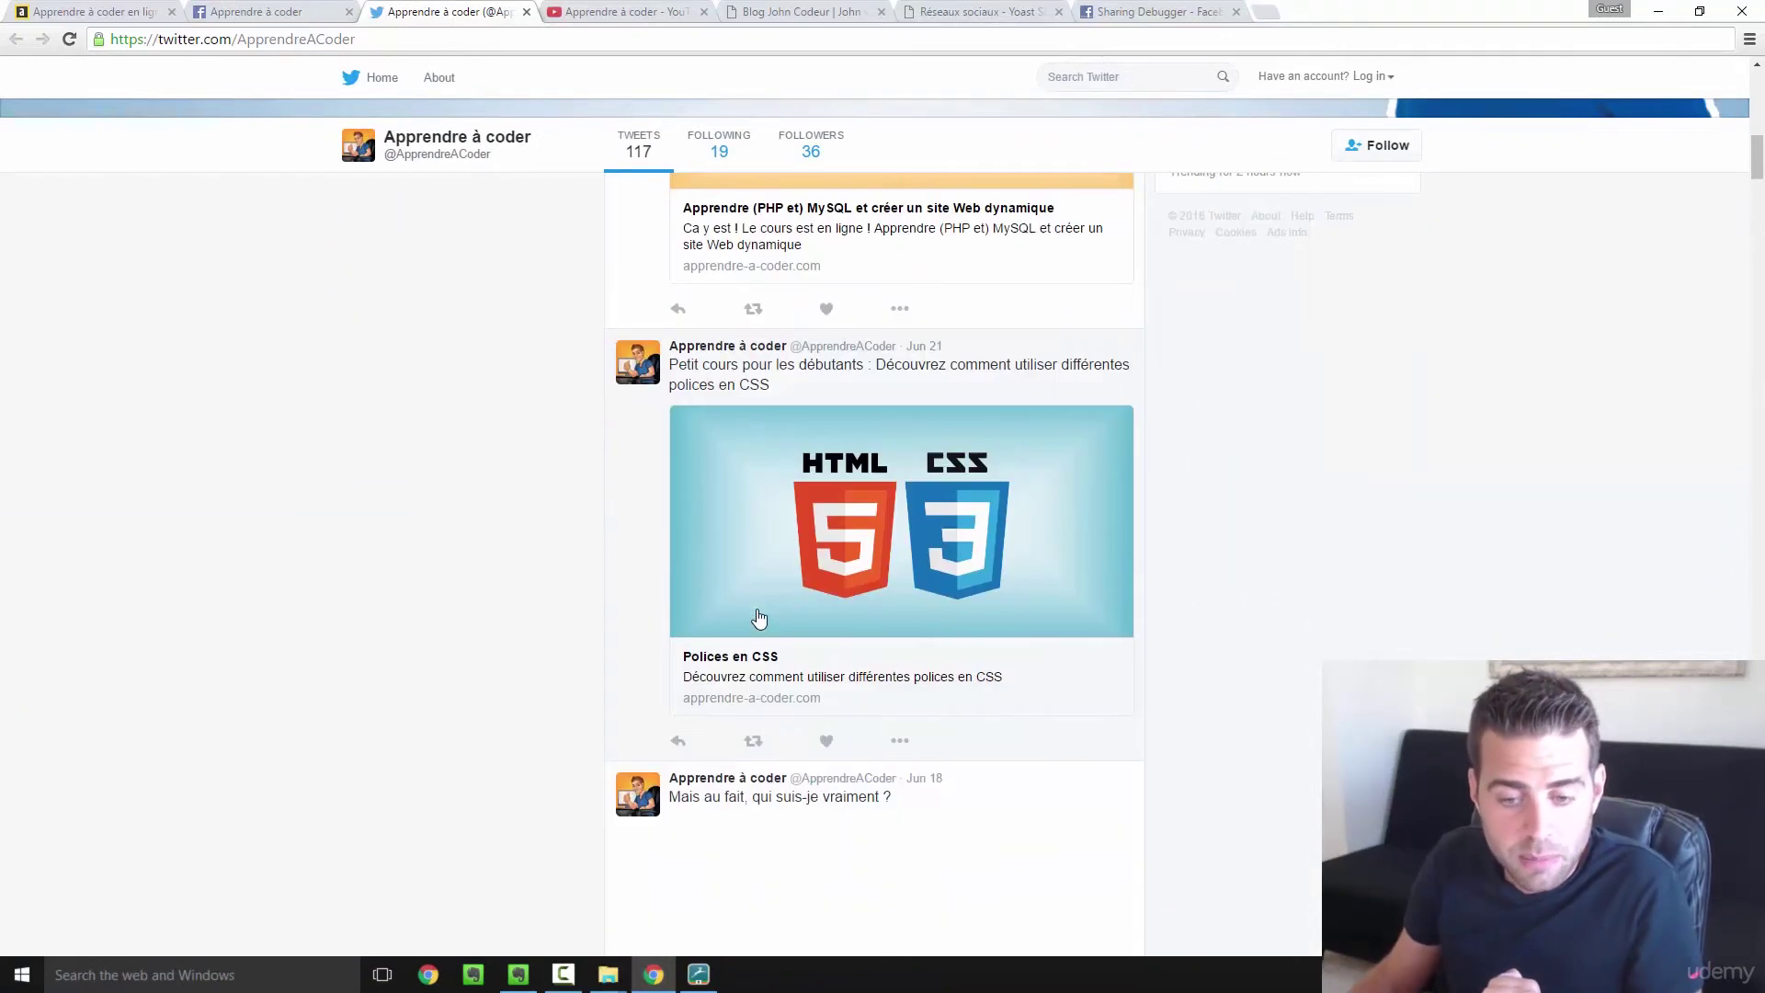
scroll(734, 614, "down", 2)
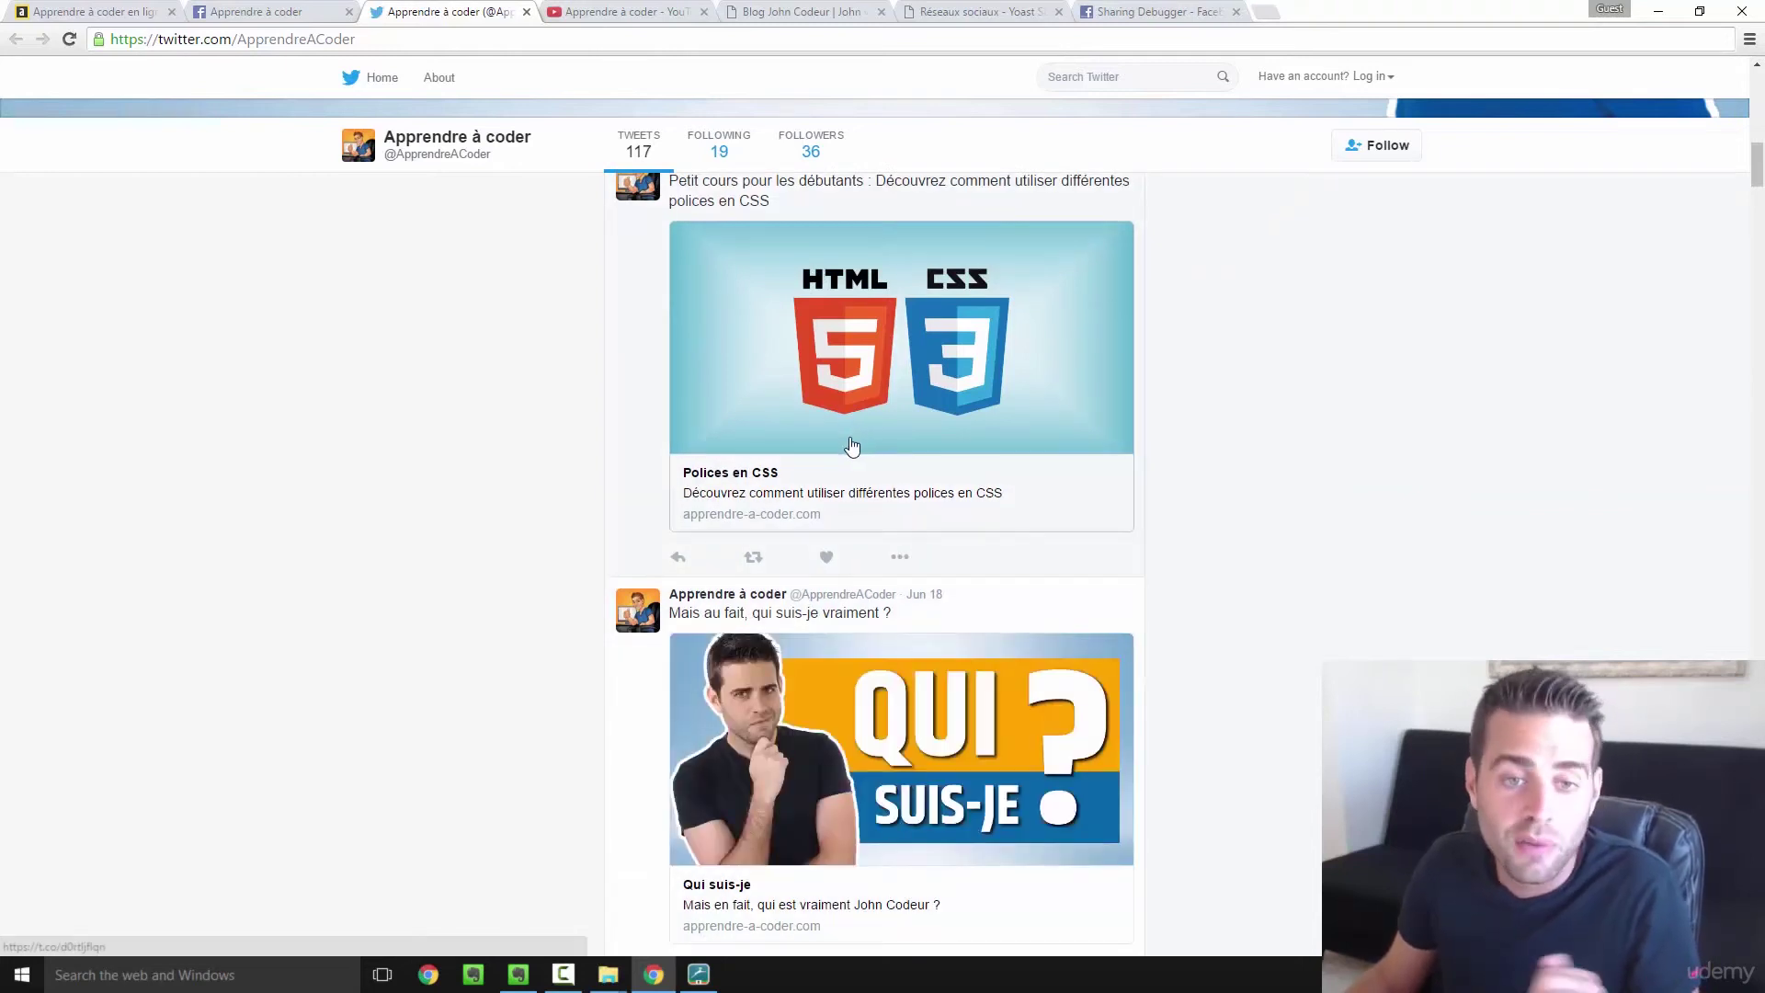
- Back in Yoast SEO's Twitter settings, set the default card type to "Résumé avec grande image" and save the changes
left_click(1018, 8)
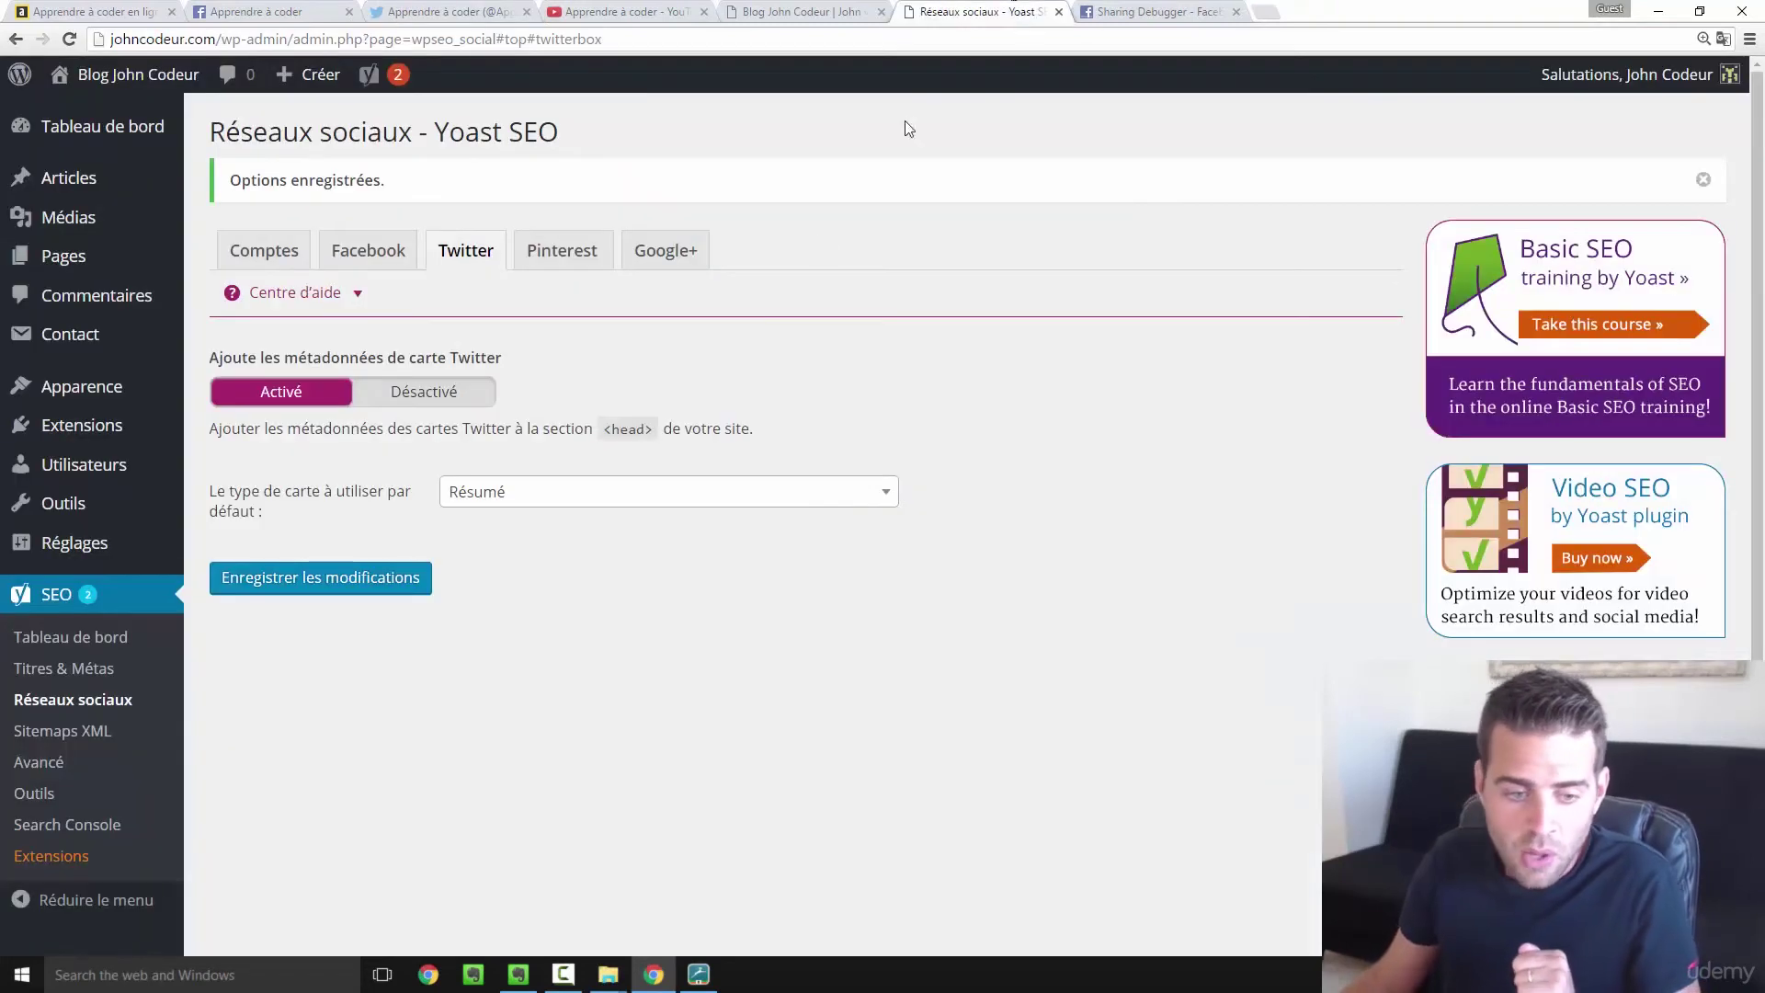
left_click(622, 495)
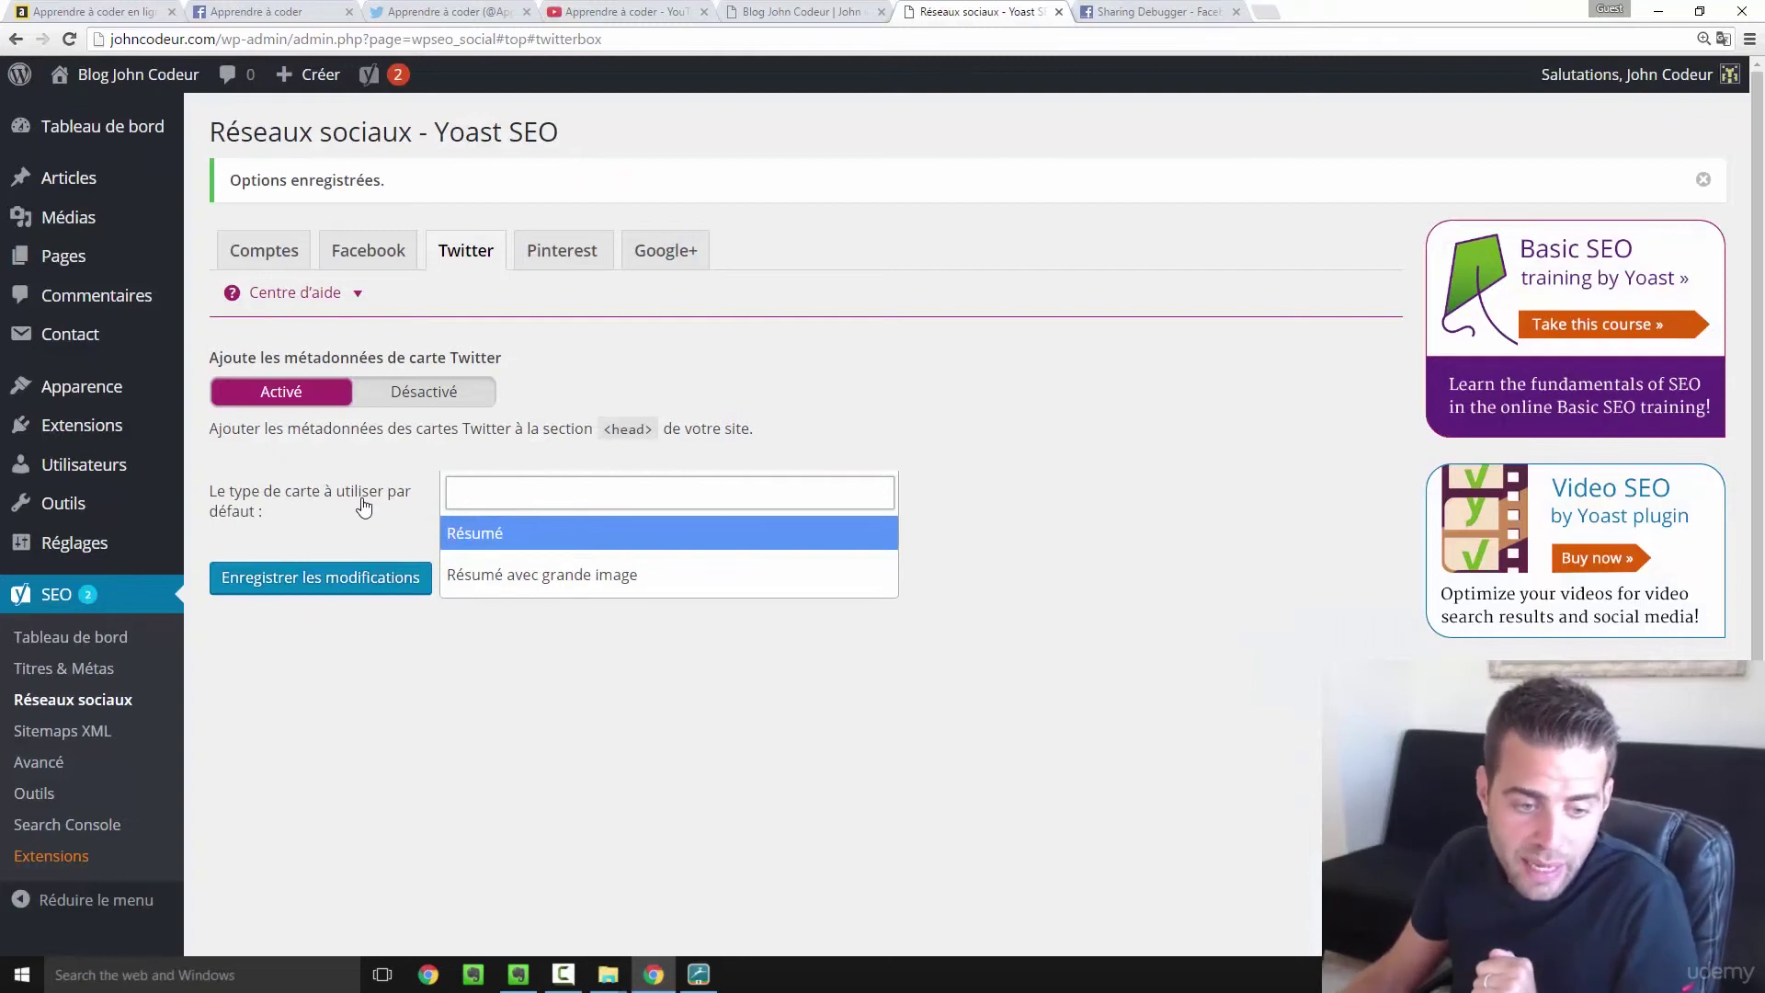
left_click(536, 580)
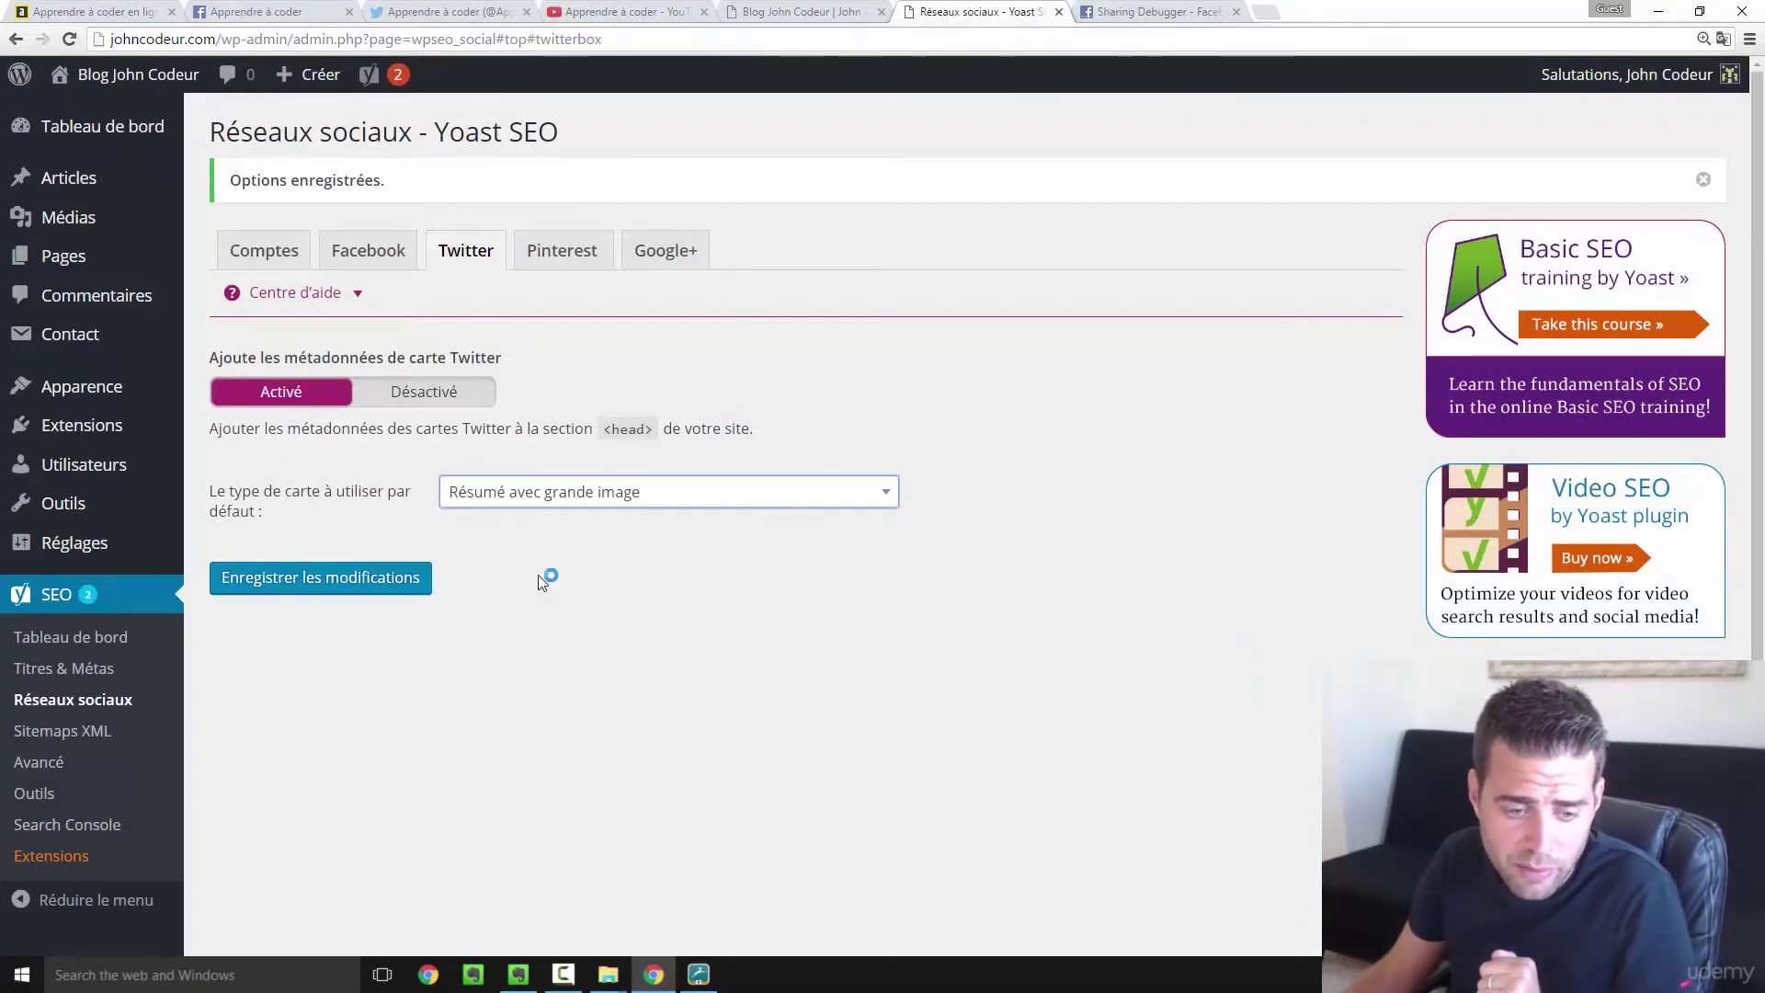
left_click(258, 581)
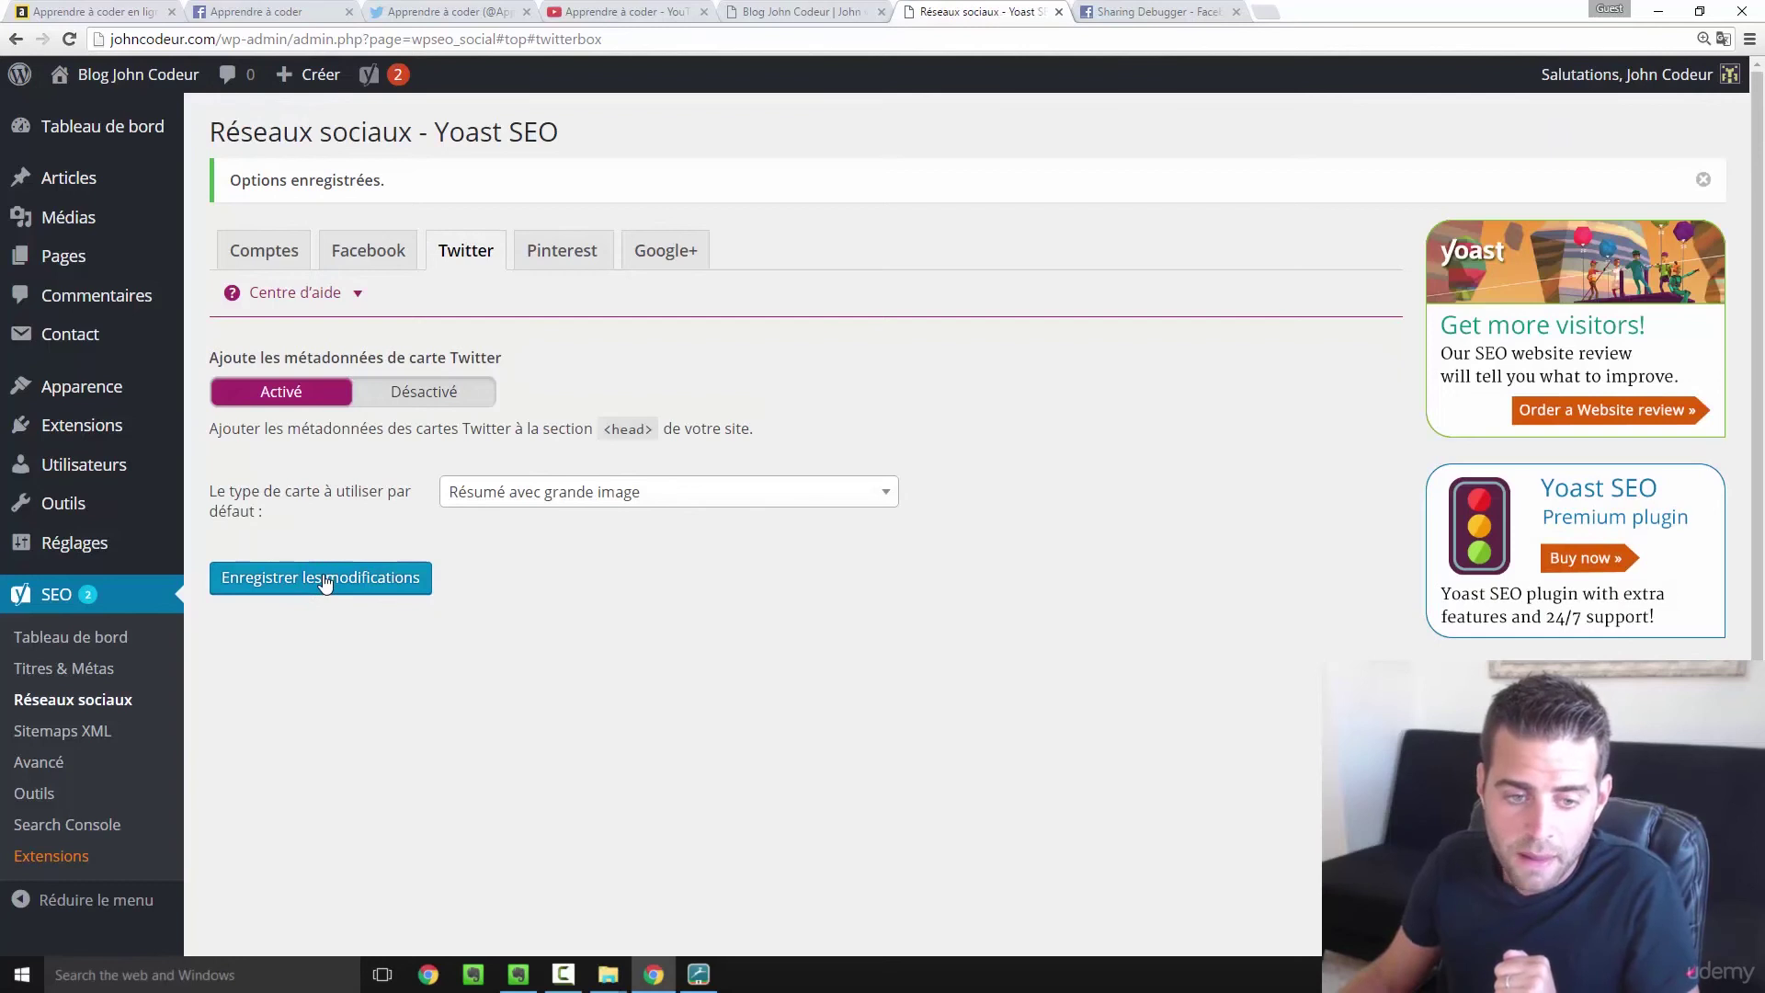
- Look over Yoast SEO's Pinterest and Google+ settings, and return to the list of social accounts
left_click(575, 252)
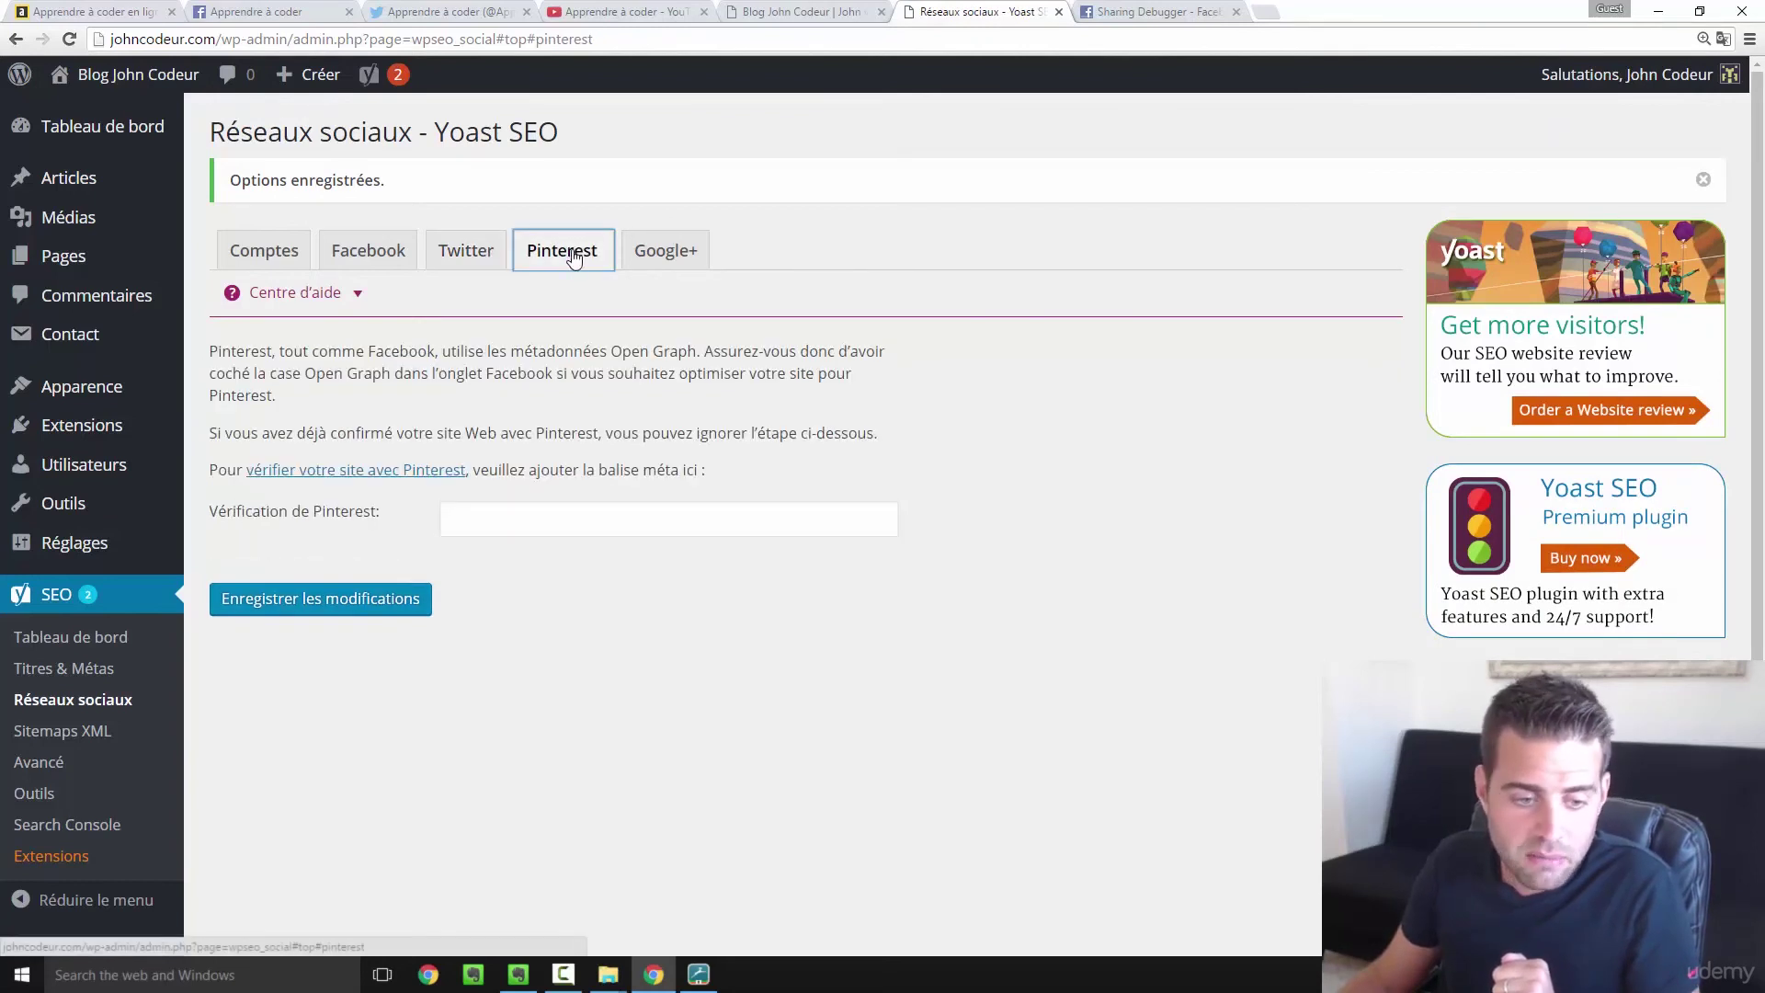
left_click(671, 236)
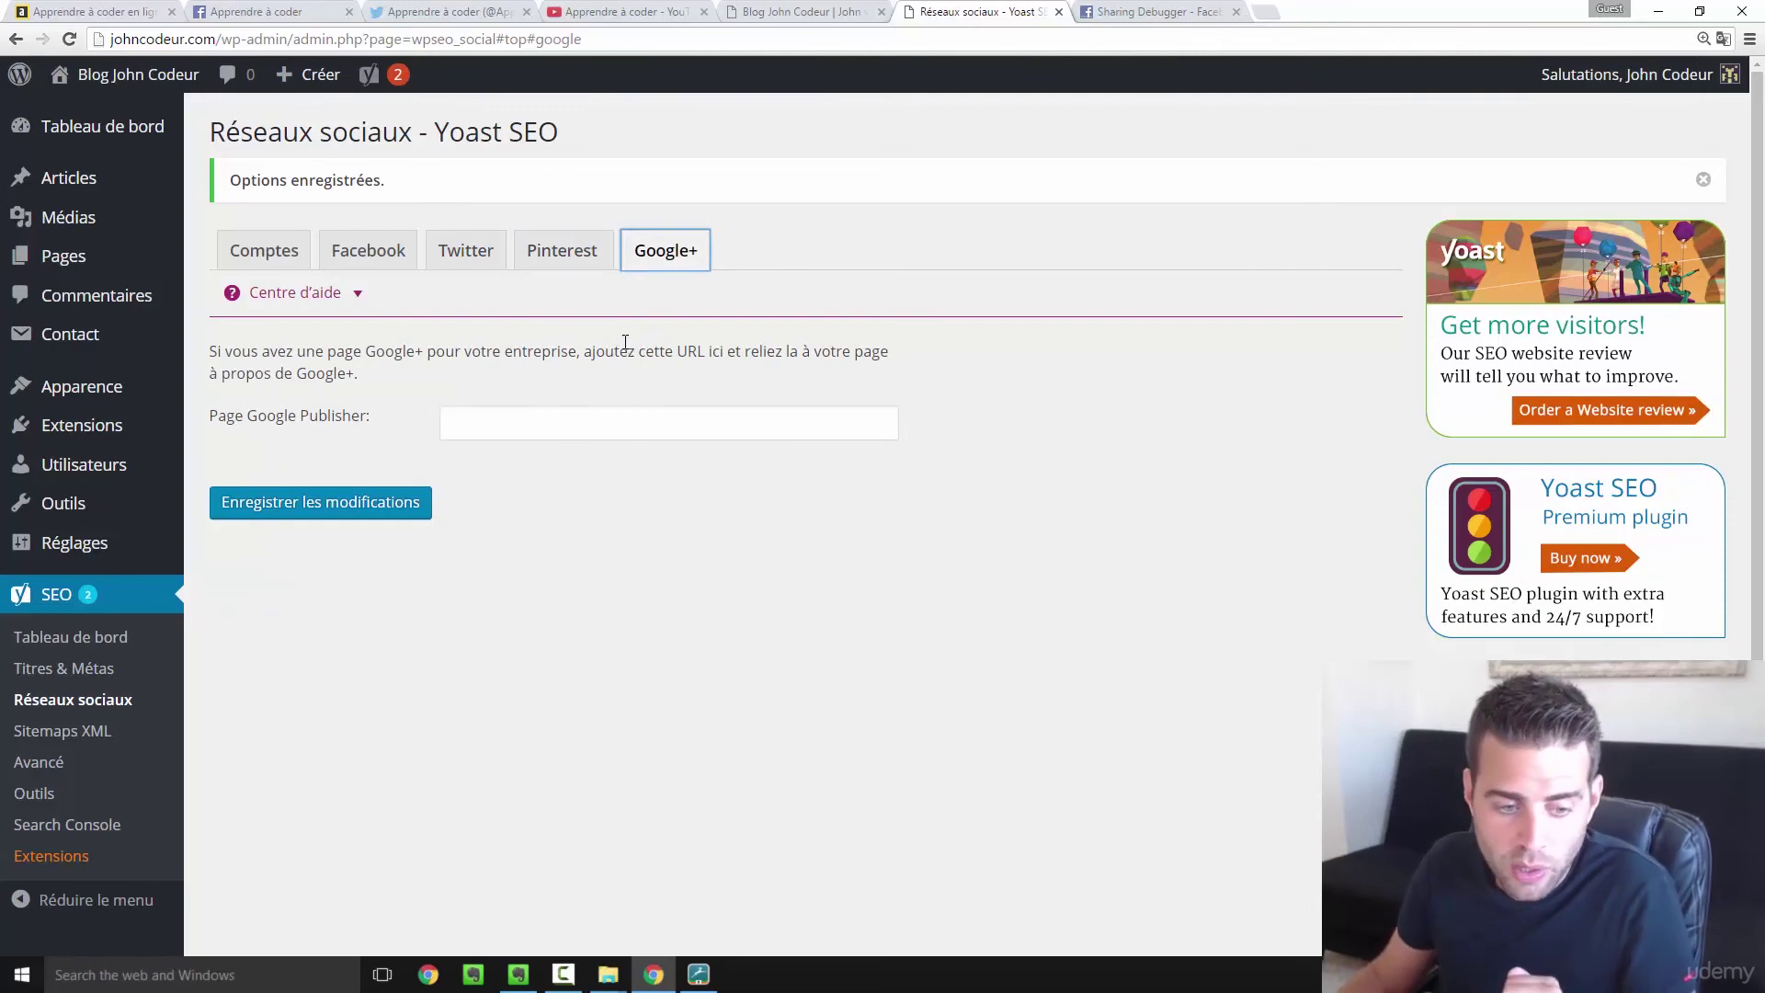
left_click(282, 262)
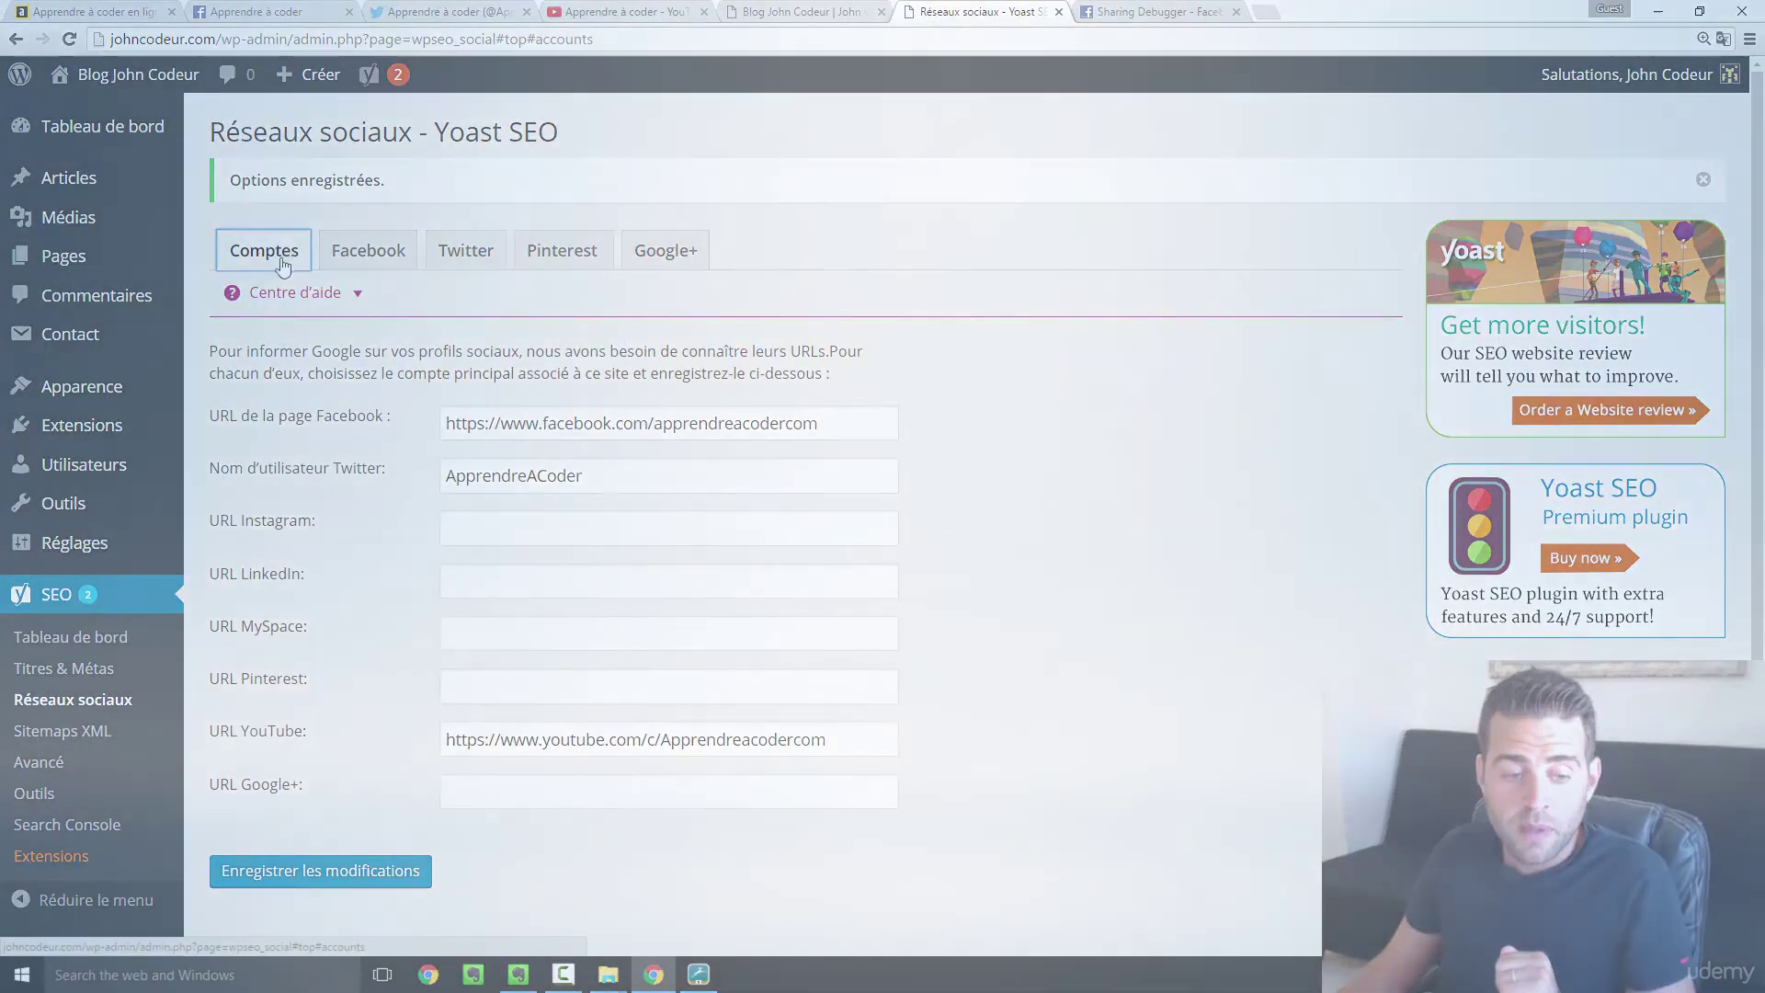